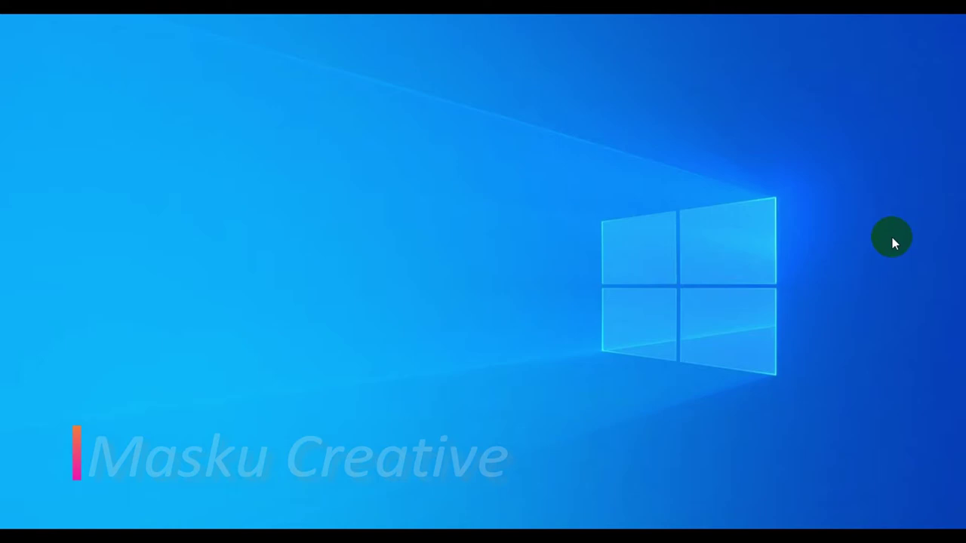
Step: Search the Start menu and launch Aurora 3D Presentation 2012 with a new sky-and-grass slide
key("super")
type("aur")
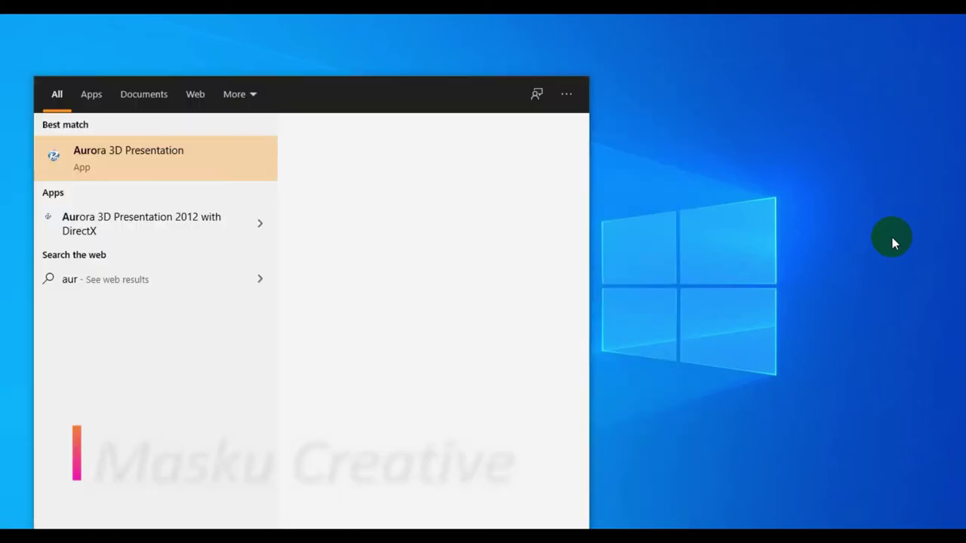
type("o")
key("Return")
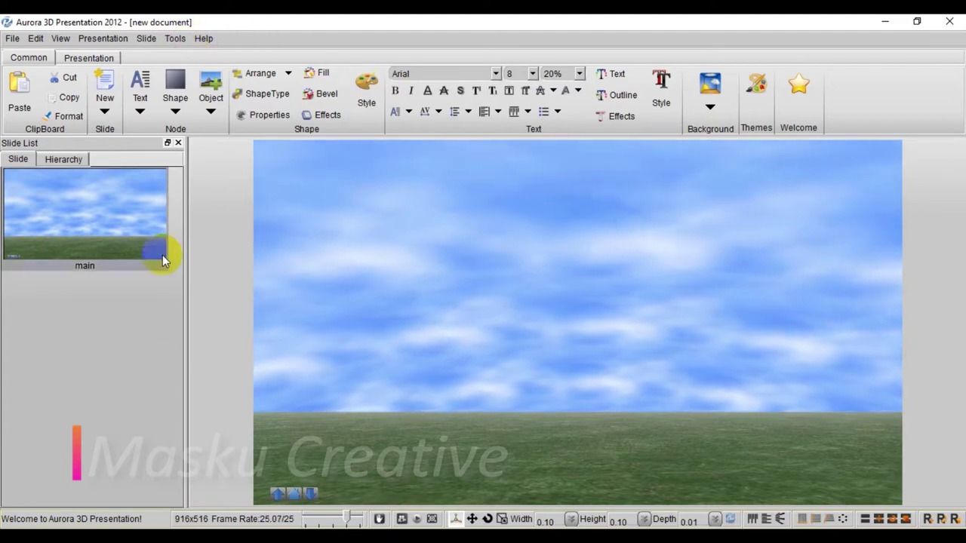
Step: Uncheck NavigationBar and turn on Camera Lock in the Edit menu
left_click(35, 39)
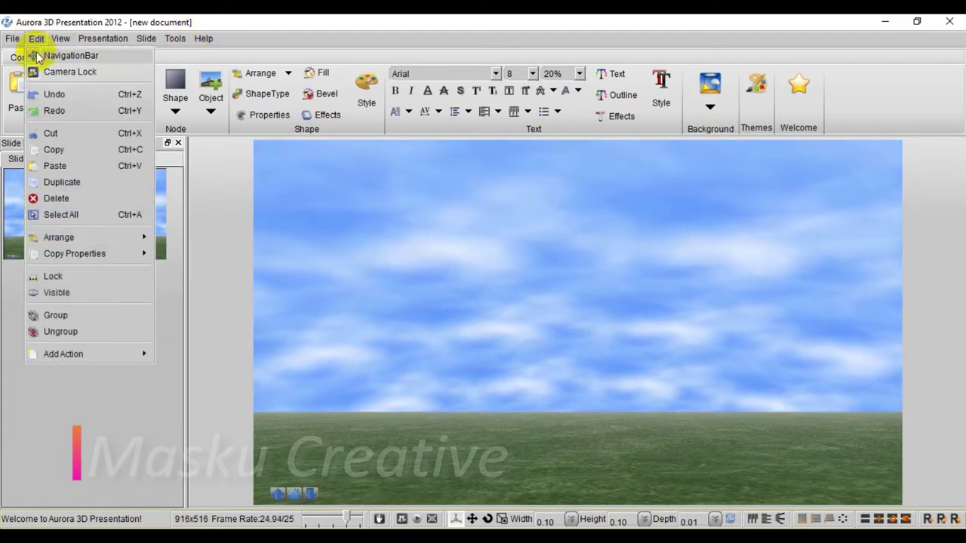
left_click(36, 53)
left_click(35, 38)
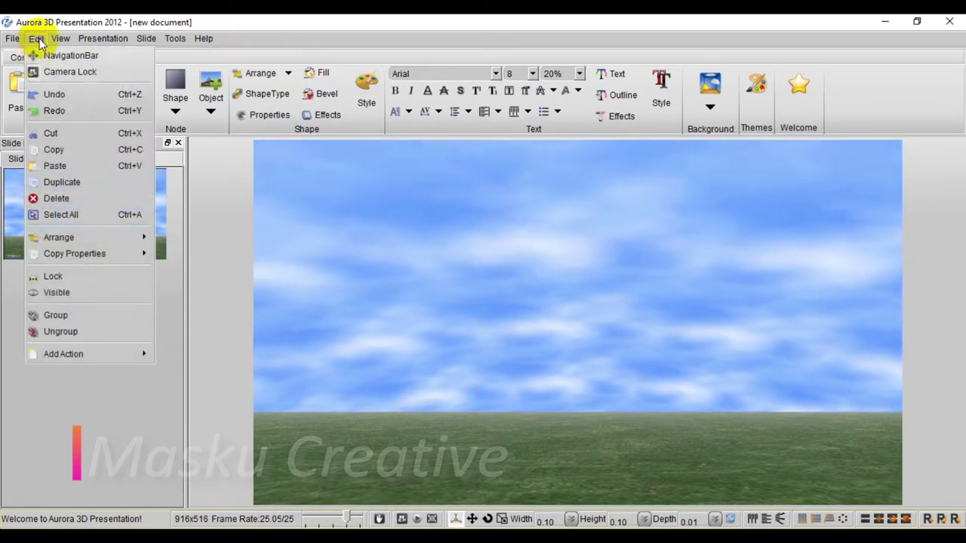
left_click(48, 73)
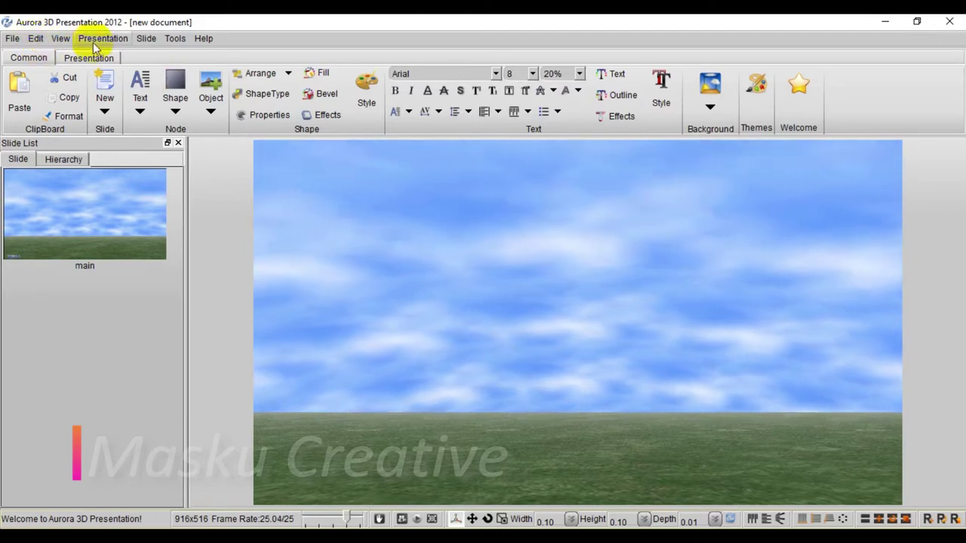
Step: Open the View menu
left_click(36, 39)
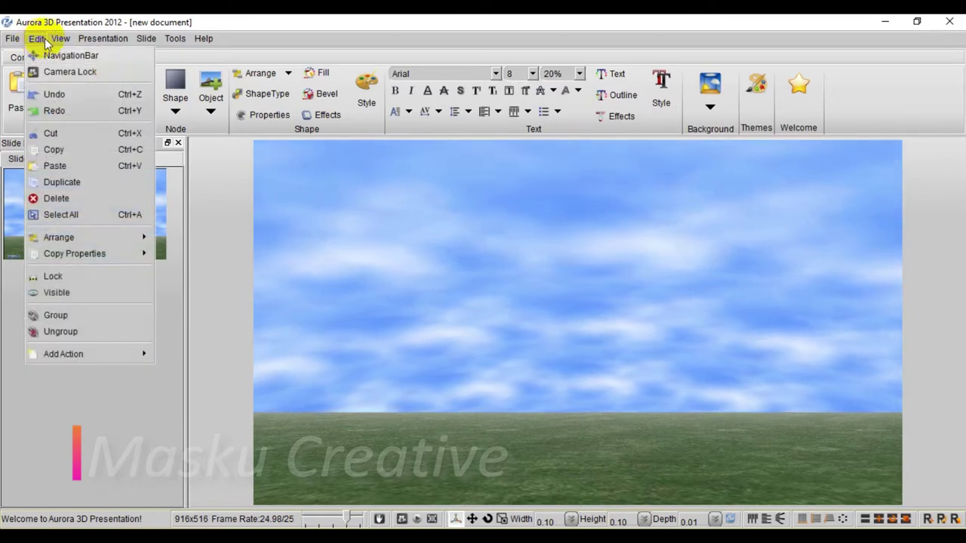
left_click(35, 39)
left_click(61, 38)
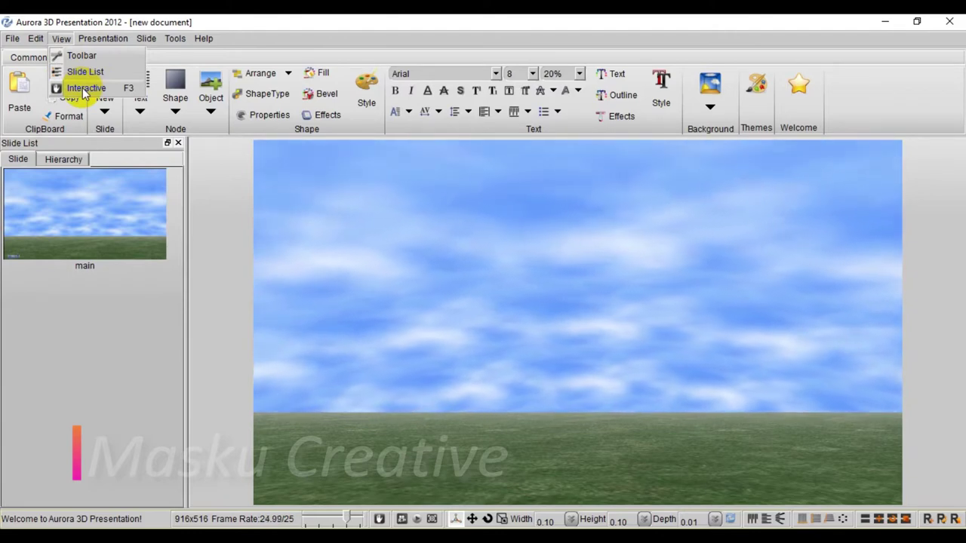
Step: Show the Interactive panel (F3) beside the canvas from the View menu
left_click(84, 88)
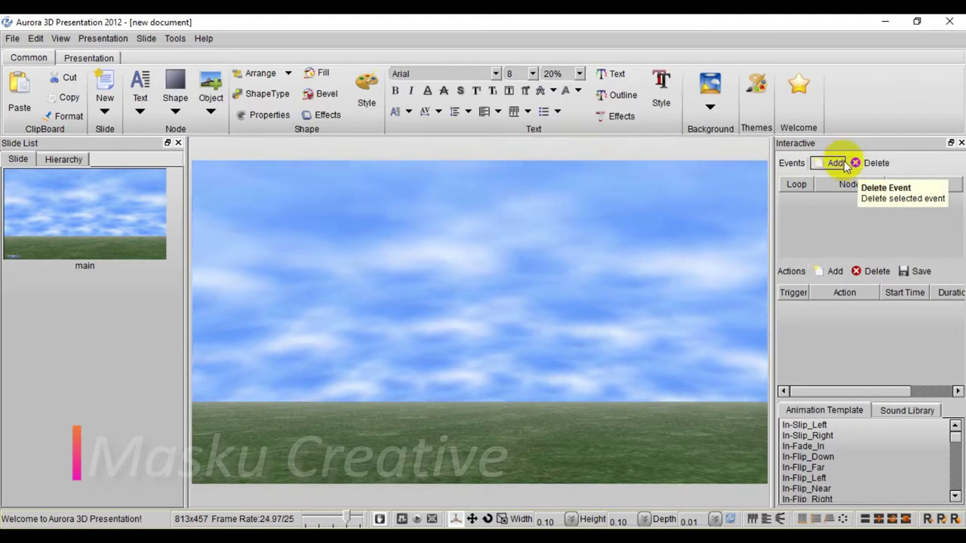
Step: Open the event-type dropdown under Events > Add in the Interactive panel
left_click(832, 162)
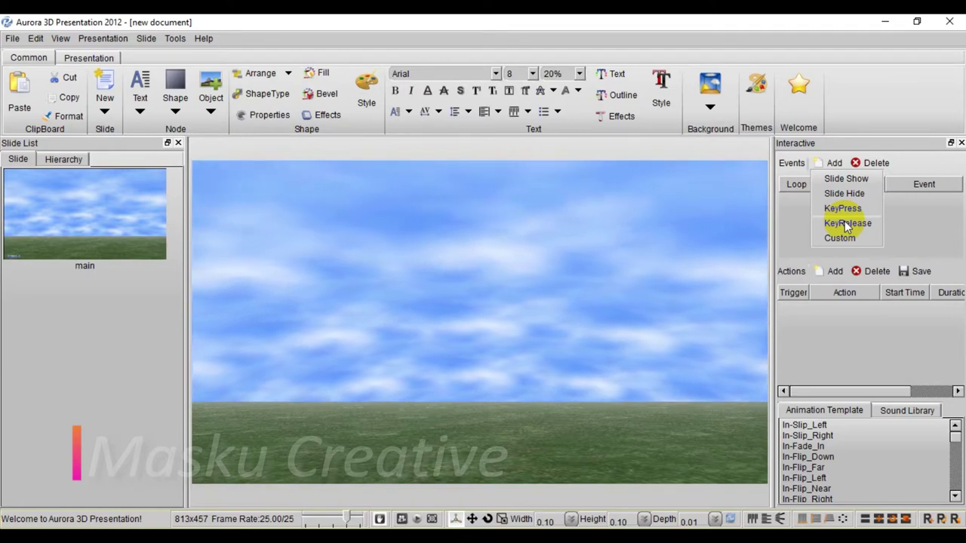
left_click(847, 223)
type("E")
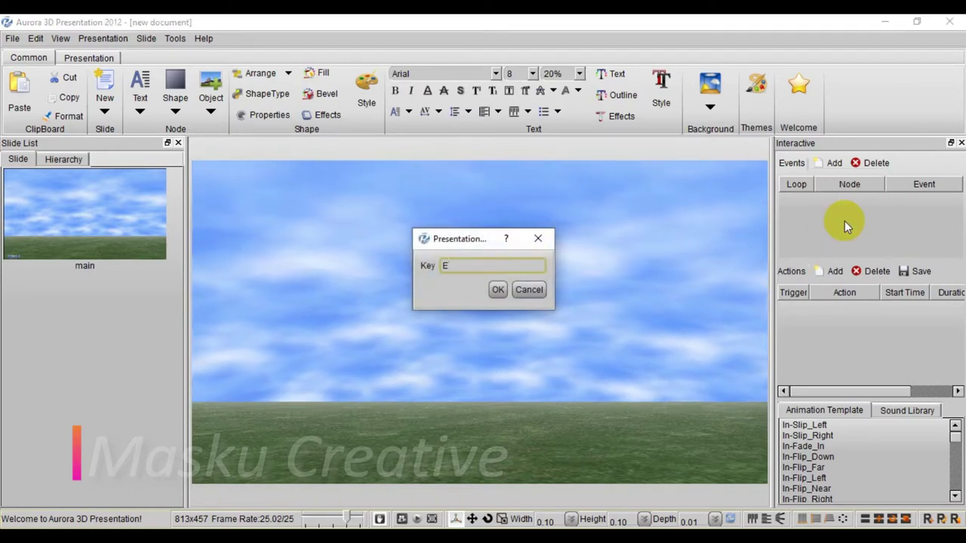
key("BackSpace")
type("Backspace")
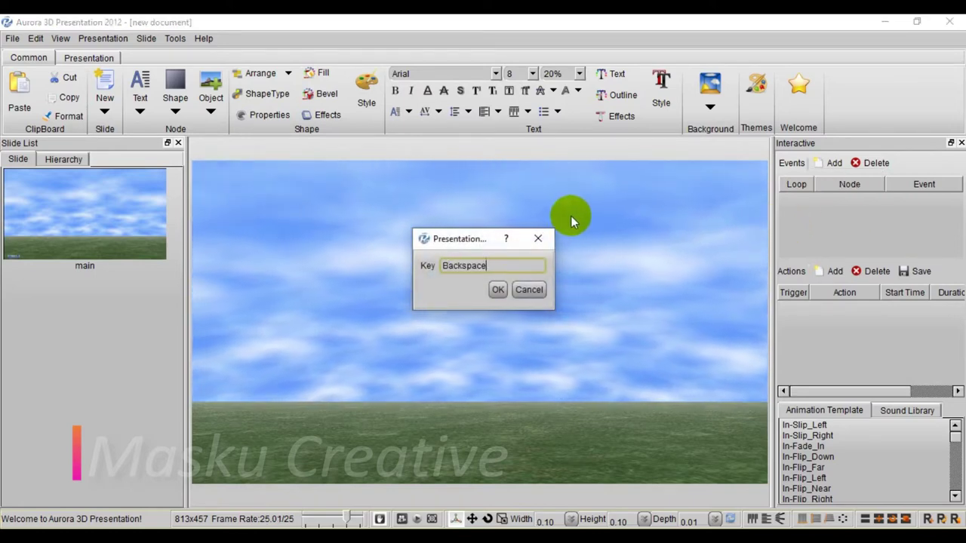
left_click(535, 236)
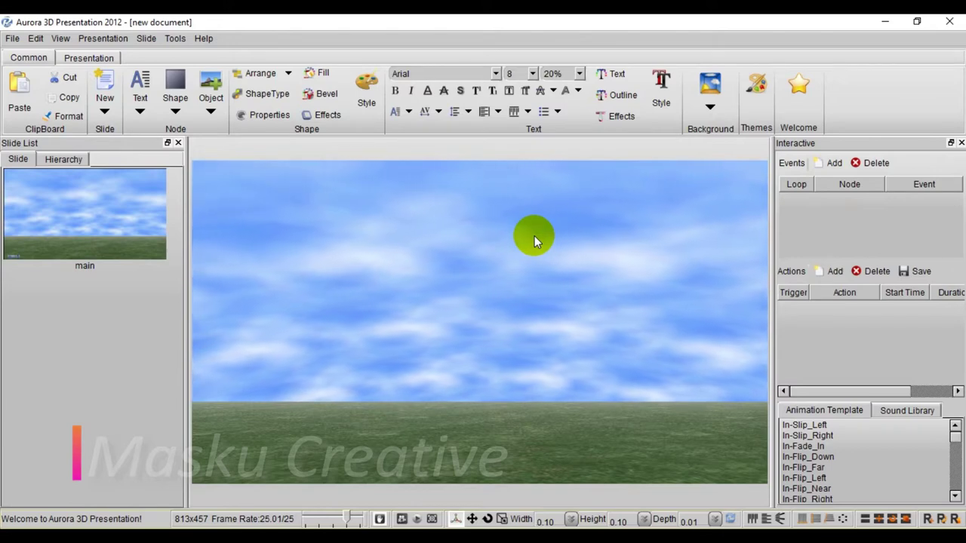
left_click(830, 162)
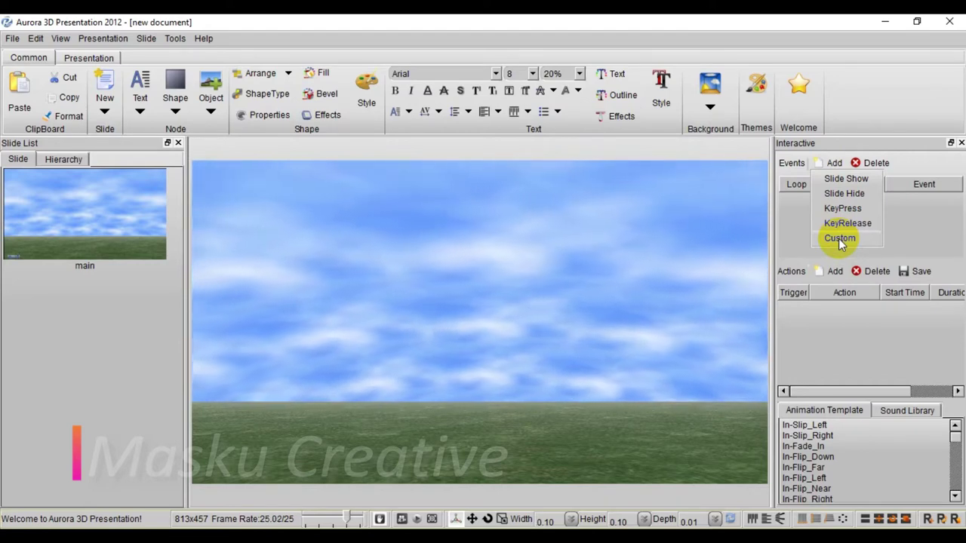
left_click(838, 239)
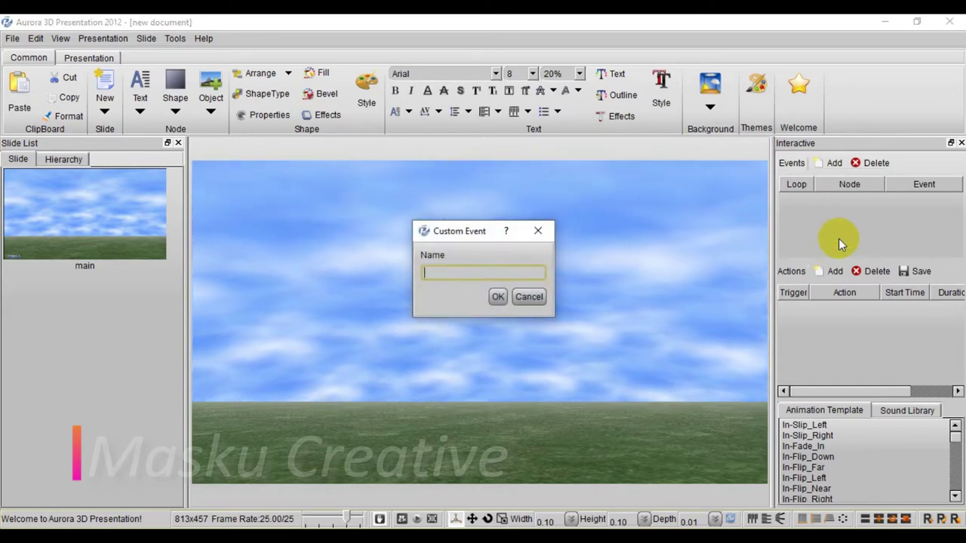
type("gg")
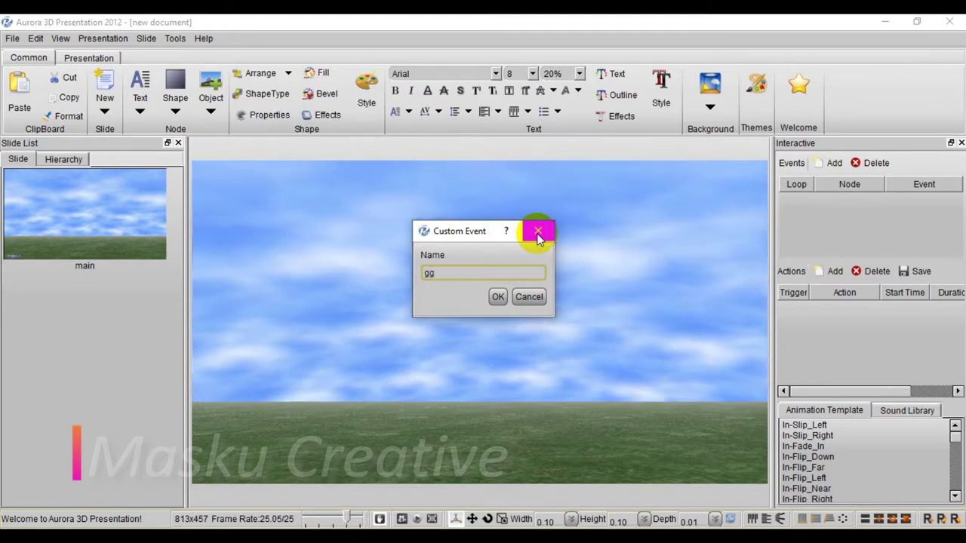
left_click(538, 236)
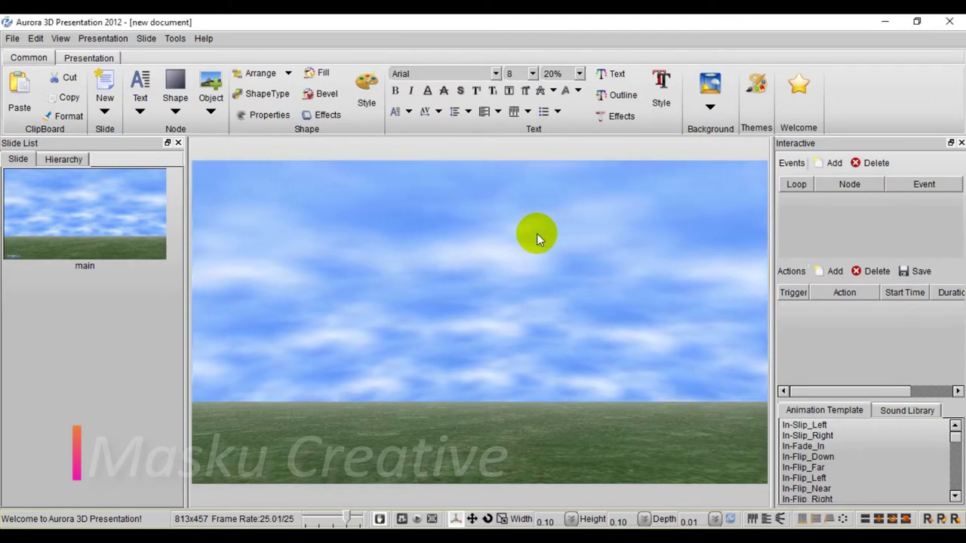
Step: Insert 3D horizontal text in the sky centre reading 'Interactive'
left_click(140, 111)
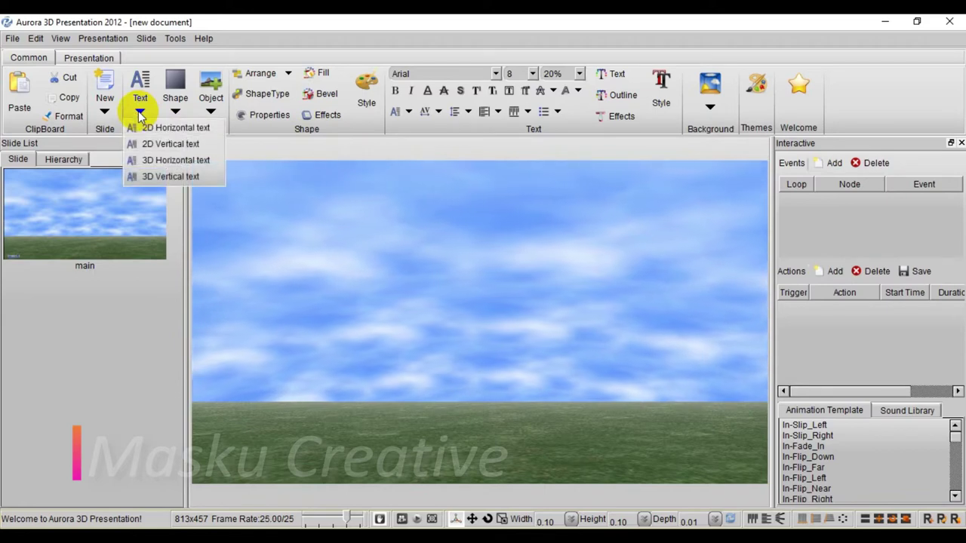
left_click(170, 160)
left_click(444, 291)
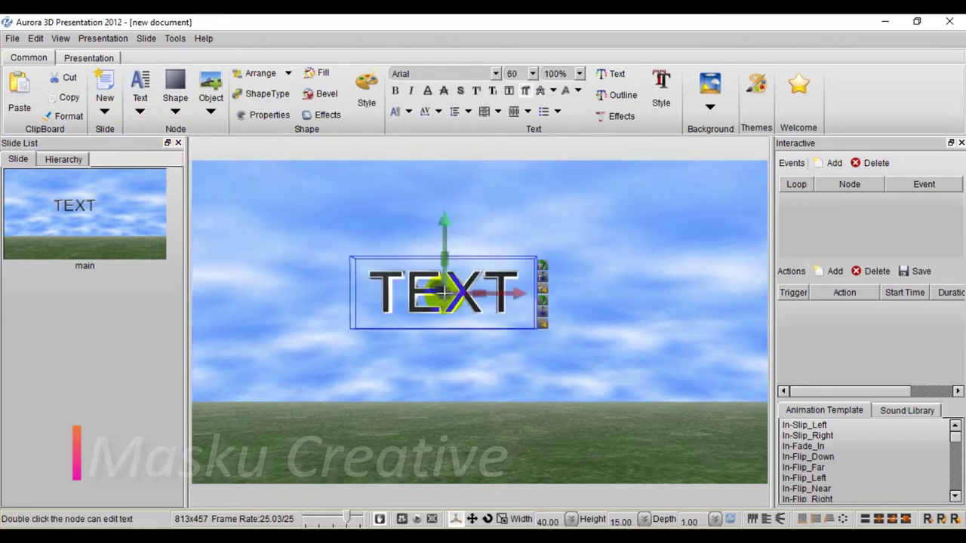
double_click(460, 303)
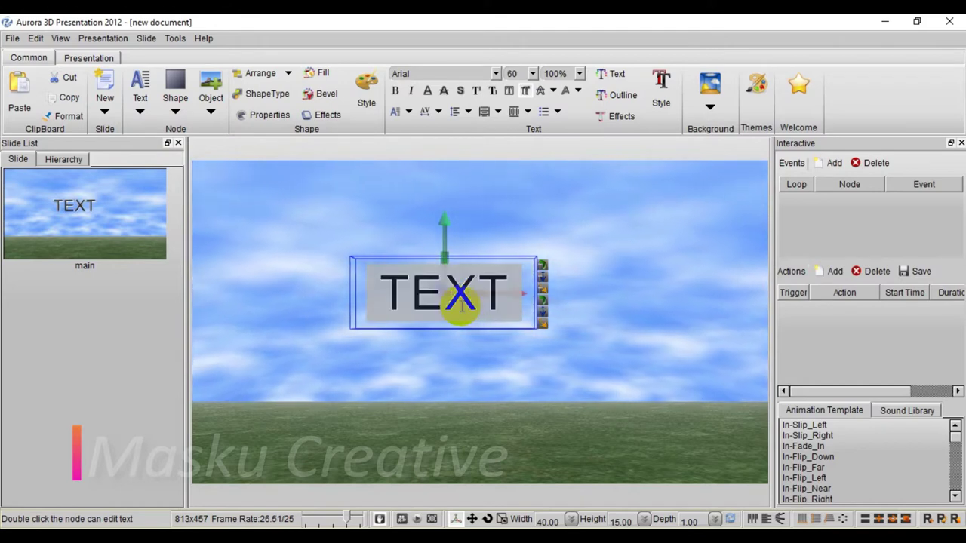
key("ctrl+a")
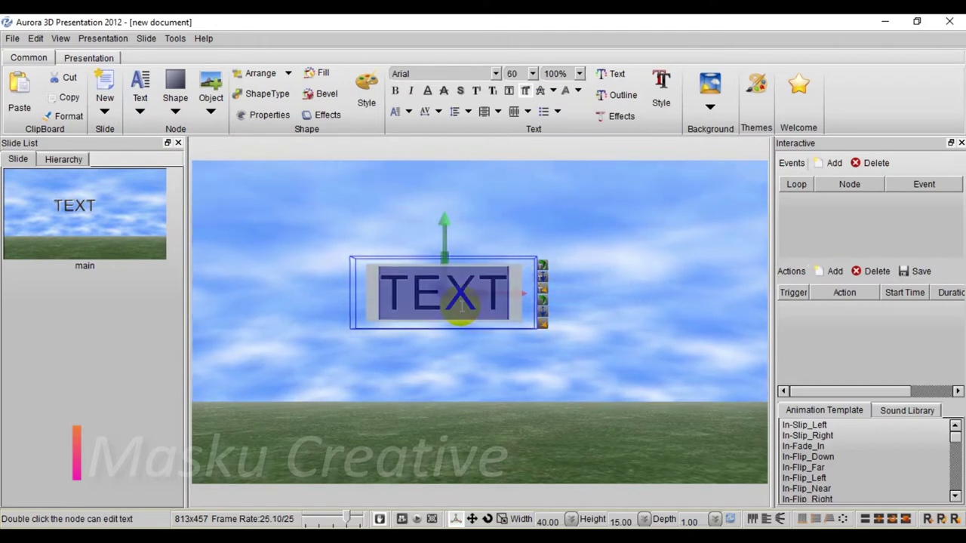
type("In")
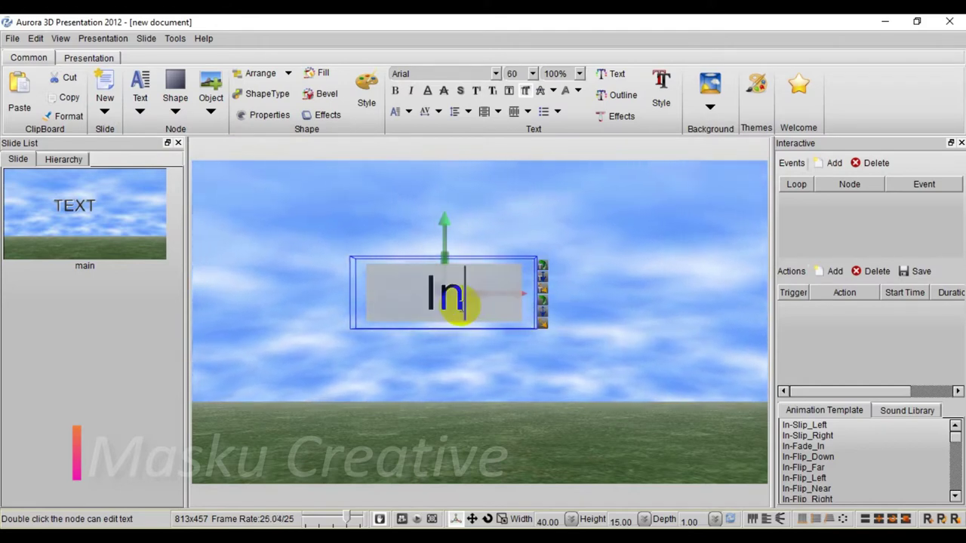
type("tr")
key("BackSpace")
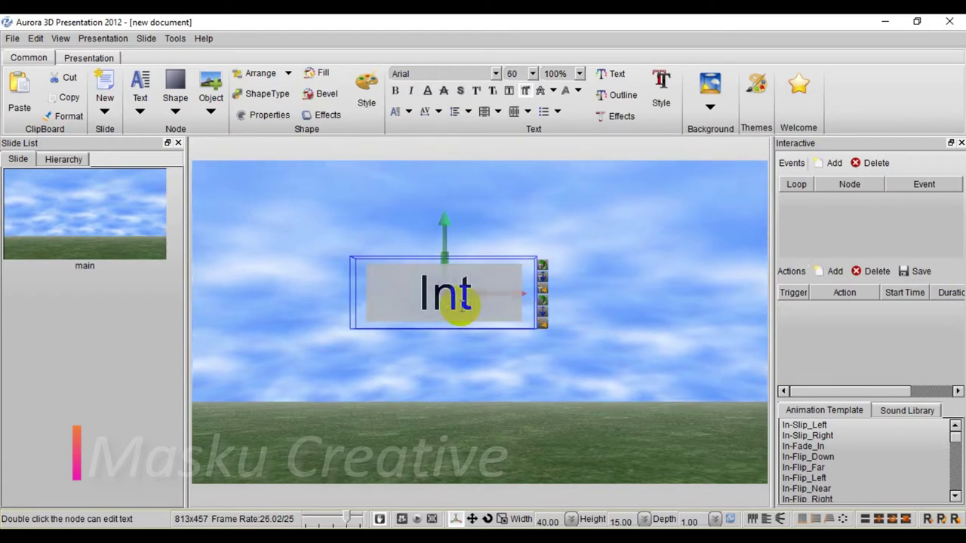
type("erac")
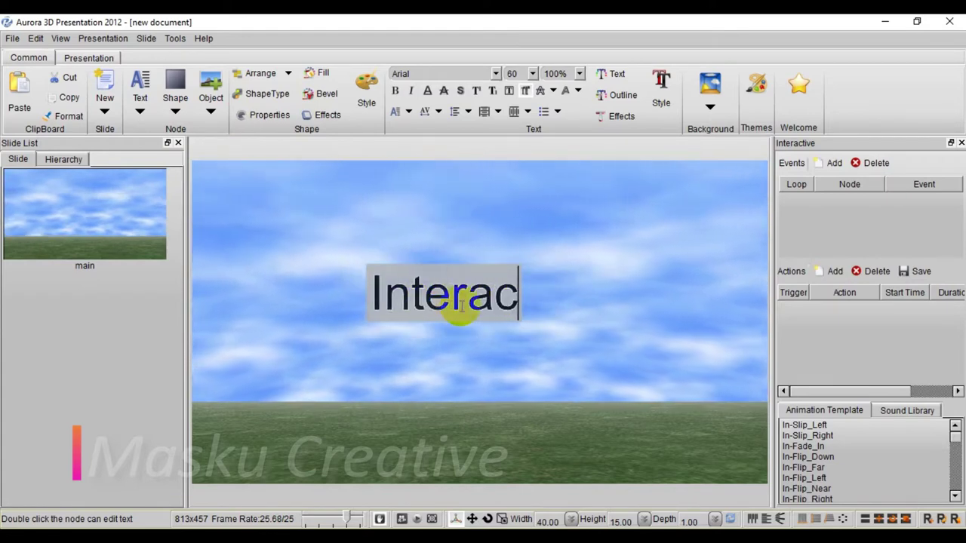
type("tive")
left_click(458, 306)
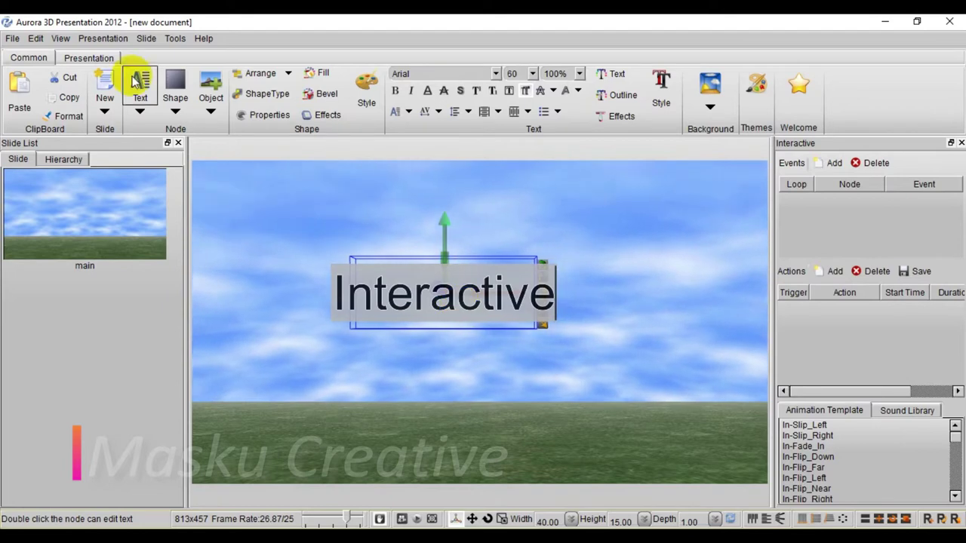
Step: Move the Interactive text right, slightly lower, and closer to the camera
left_click(260, 212)
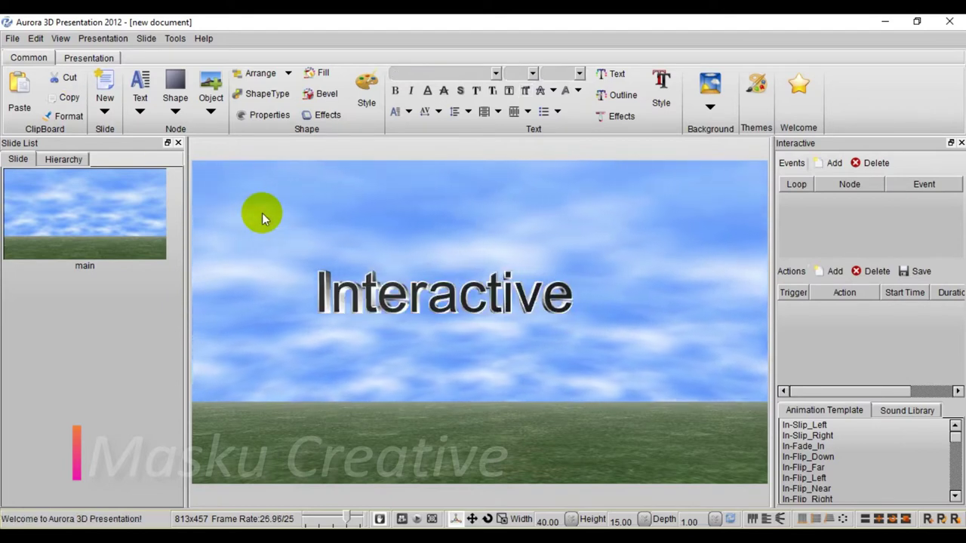
left_click(402, 519)
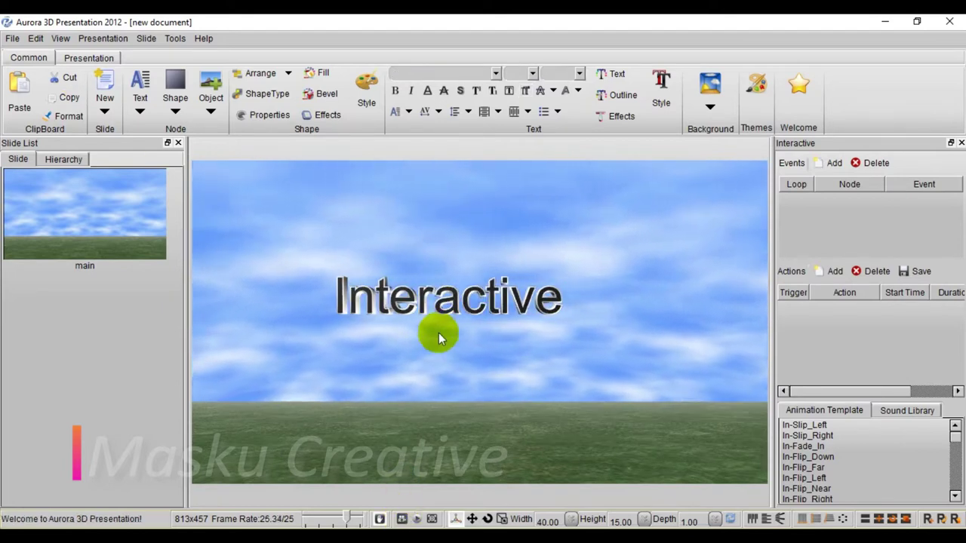
left_click(445, 297)
left_click_drag(571, 302, 632, 304)
left_click_drag(482, 223, 486, 227)
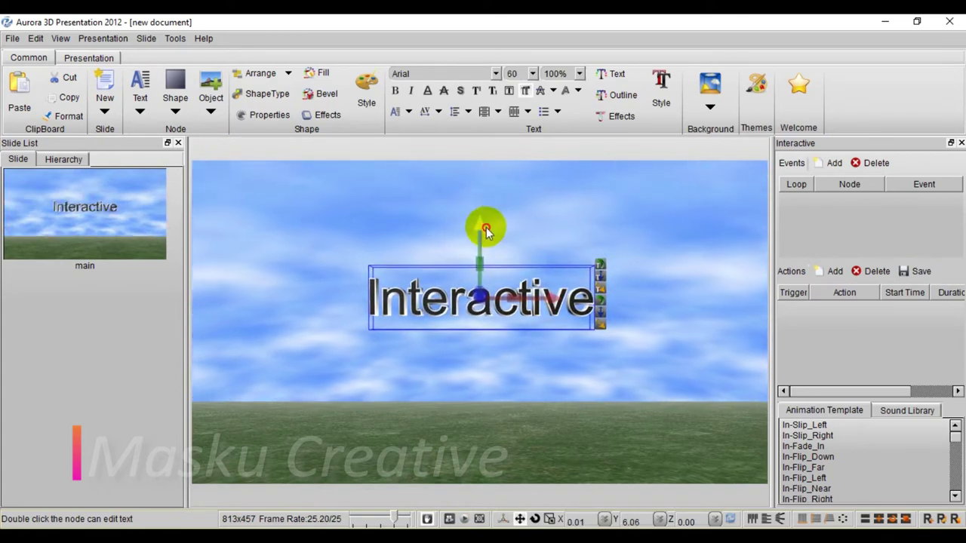
left_click_drag(474, 292, 814, 408)
left_click(581, 341)
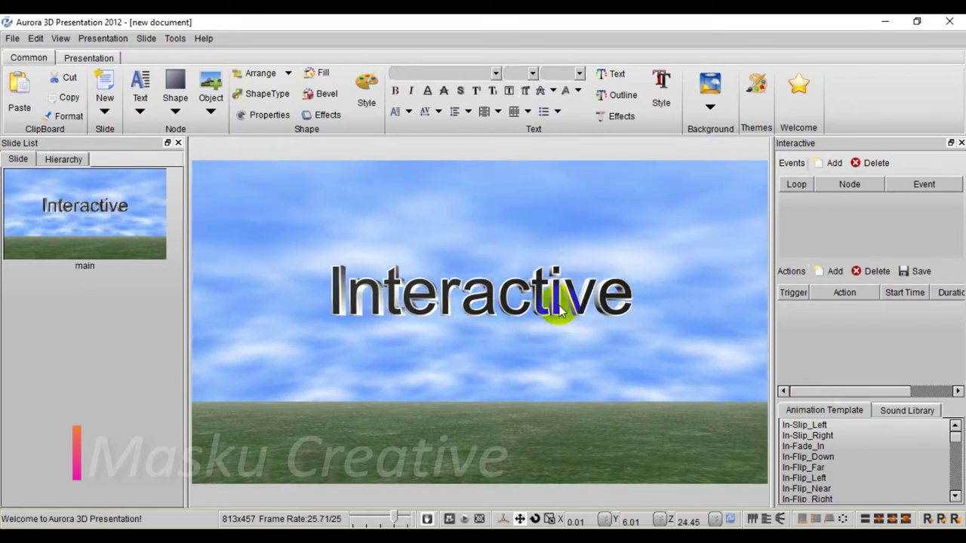
left_click(556, 309)
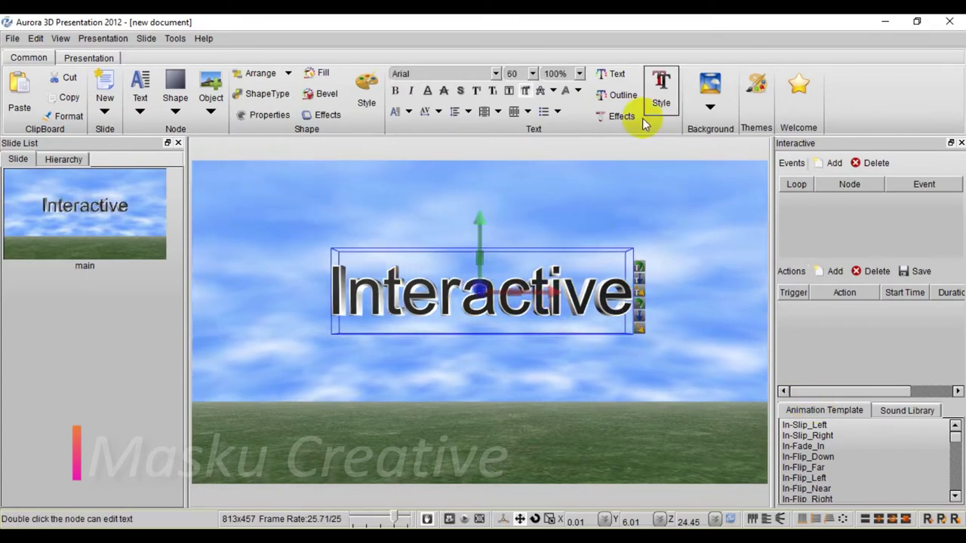
Step: Colour the Interactive text red and give its texture a Rotate (0.20) animation
left_click(617, 76)
left_click(646, 218)
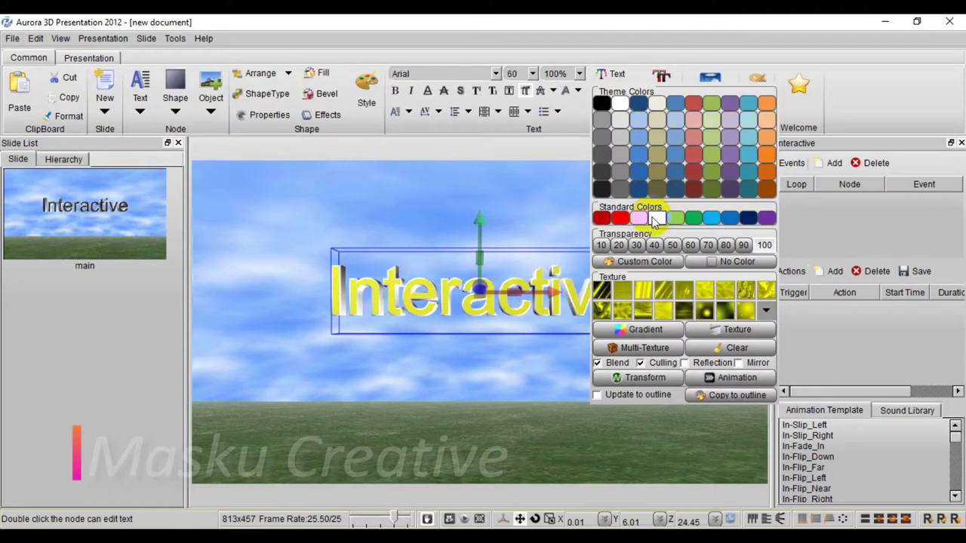
left_click(620, 218)
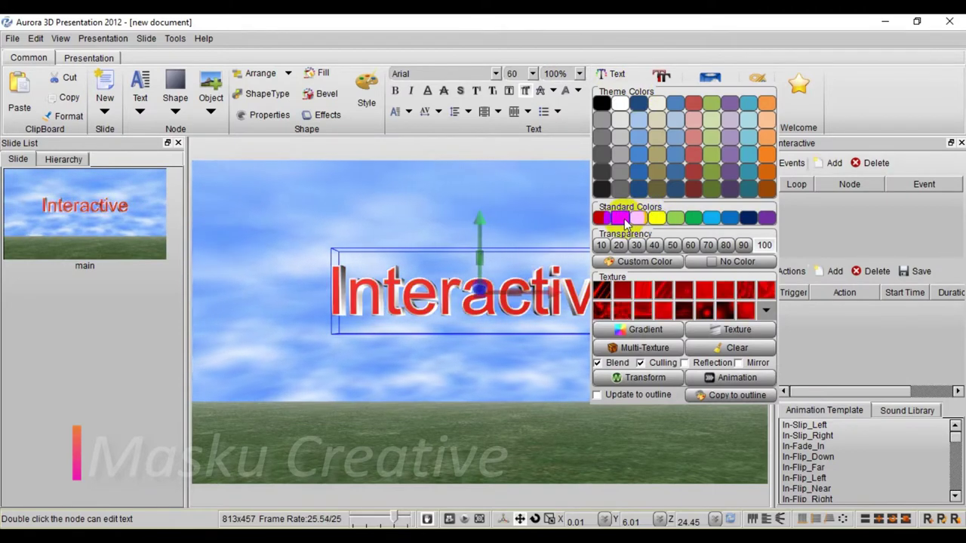
left_click(732, 383)
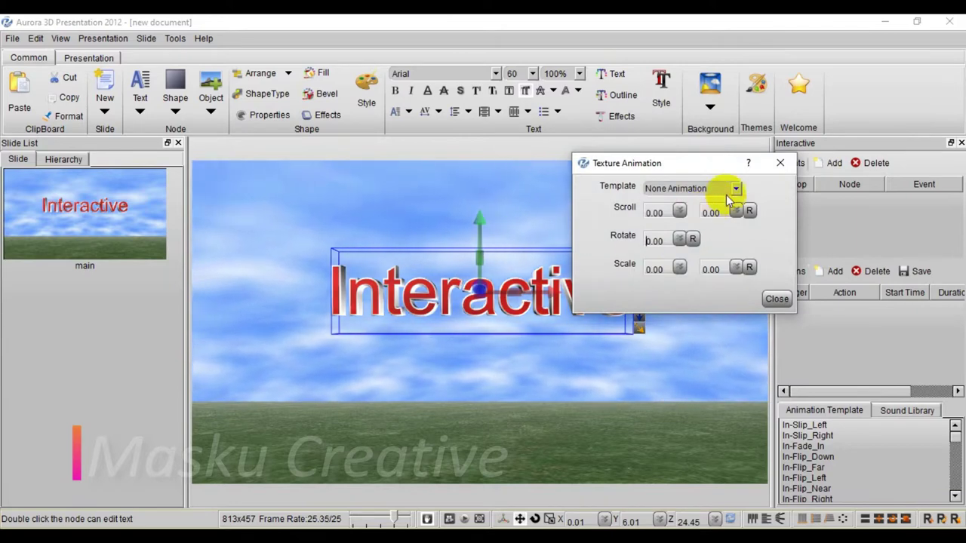
left_click(733, 189)
left_click(676, 234)
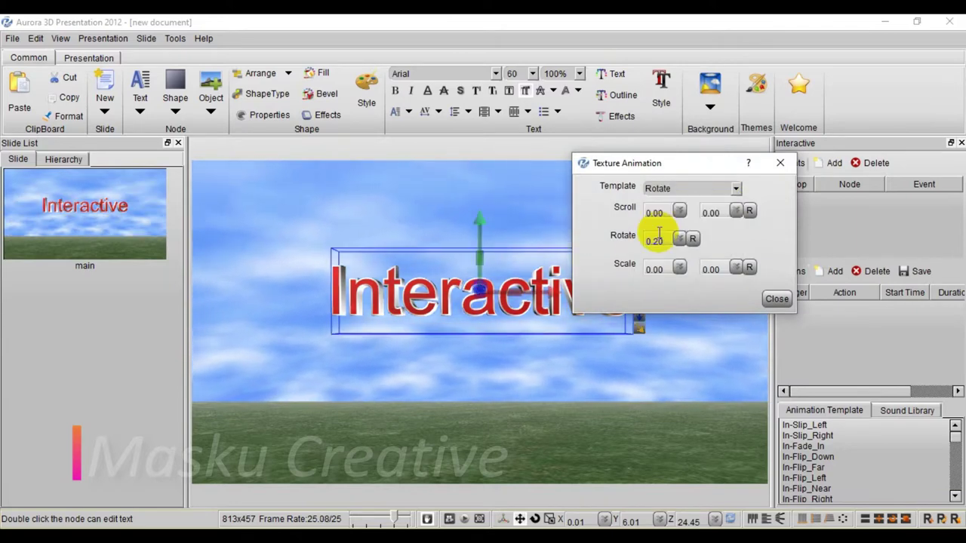
left_click(776, 299)
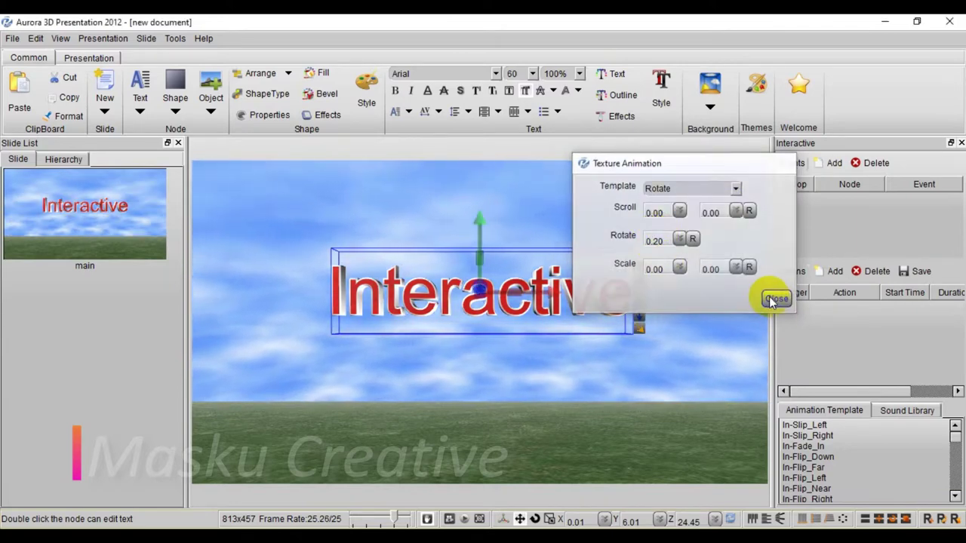
Step: Change the text font to Berlin Sans FB Demi
left_click(495, 73)
left_click(496, 73)
left_click(496, 73)
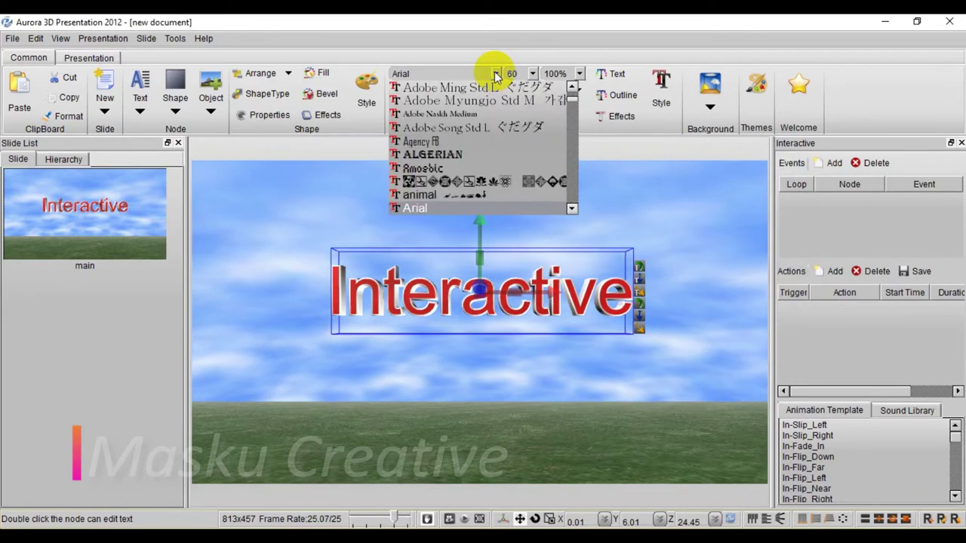
scroll(429, 169, "down", 2)
scroll(430, 171, "down", 2)
scroll(437, 172, "down", 1)
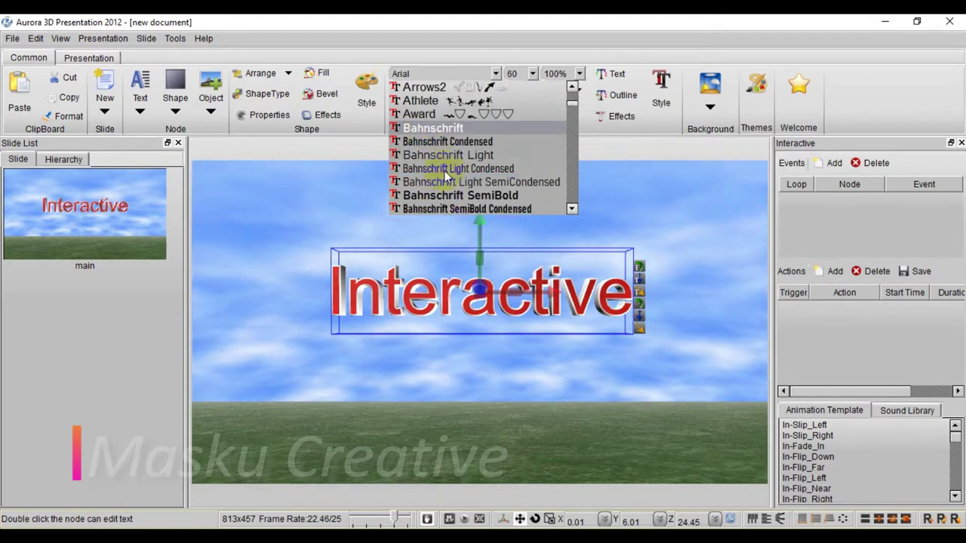
scroll(445, 175, "down", 2)
scroll(445, 173, "down", 3)
scroll(443, 170, "up", 1)
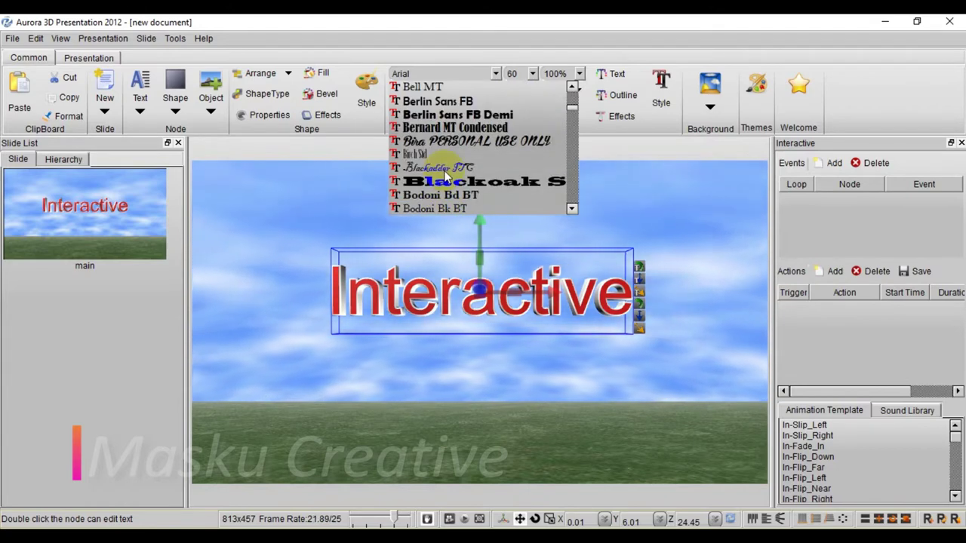
left_click(438, 115)
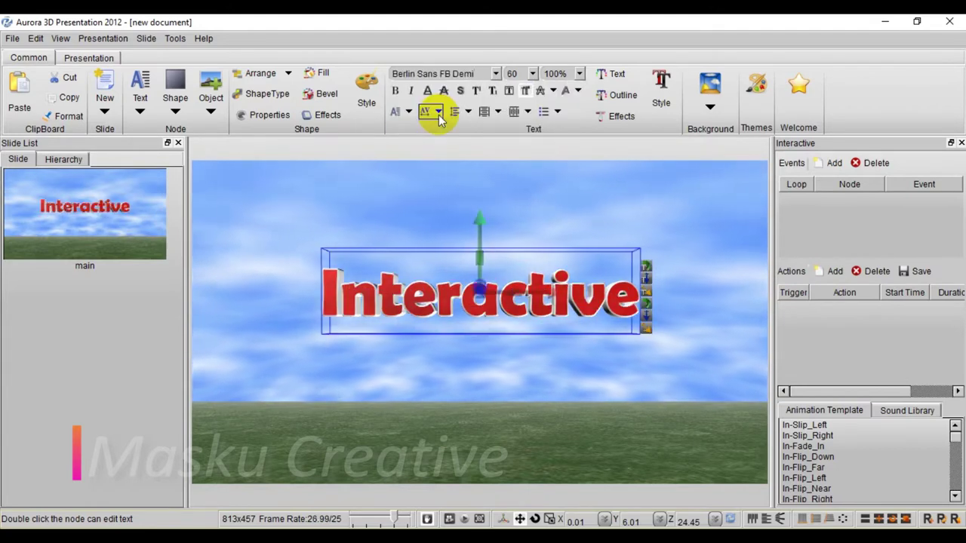
Step: Set the Interactive text's outline colour to yellow
left_click(619, 96)
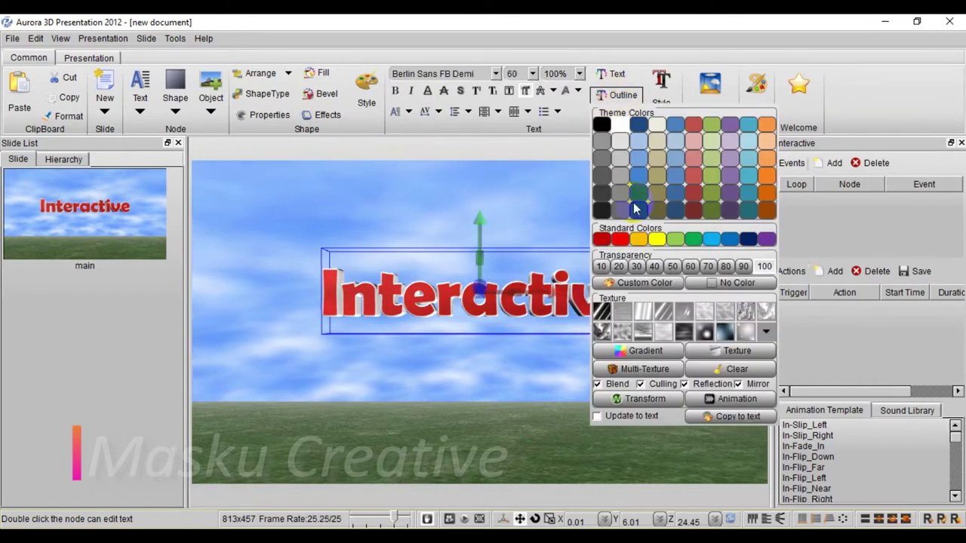
left_click(657, 240)
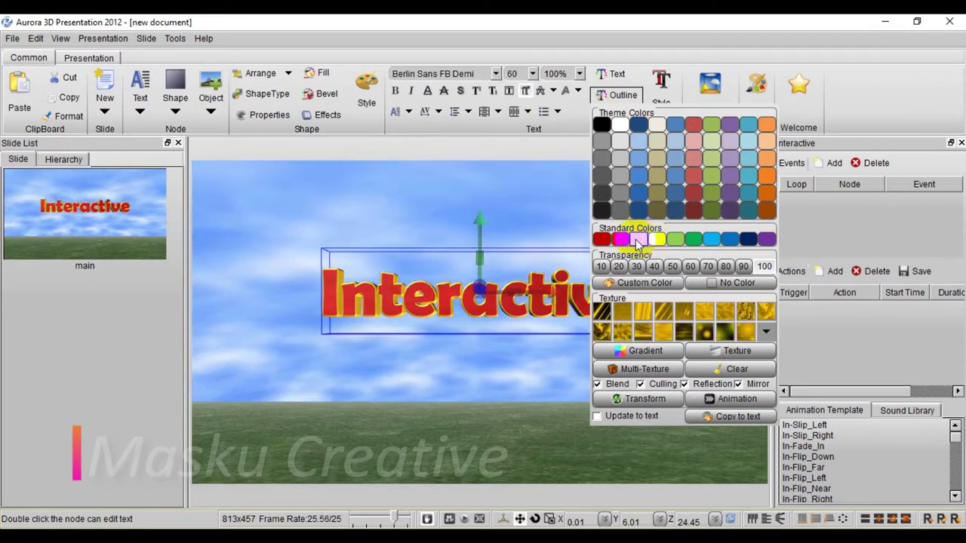
left_click(650, 240)
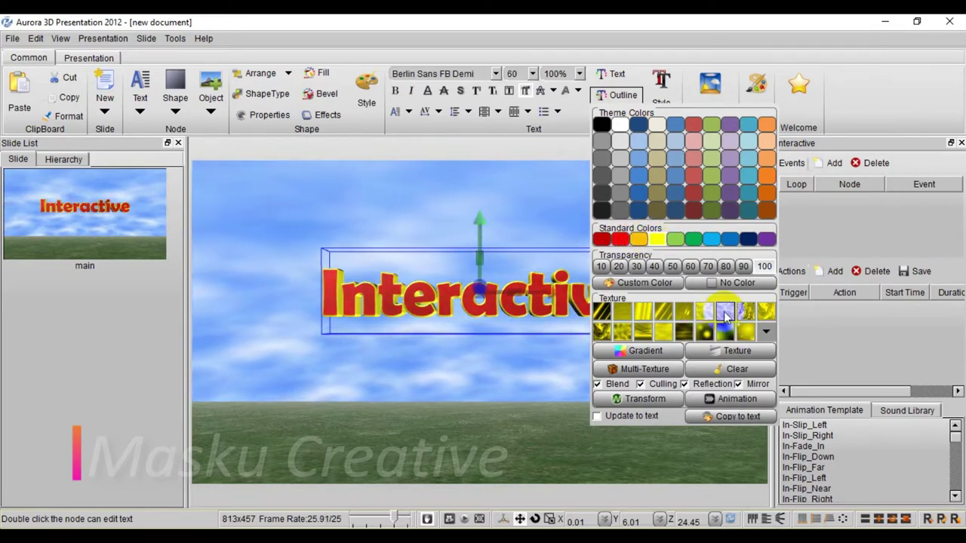
Step: Give the outline texture a Rotate animation and enlarge the text across the slide
left_click(728, 398)
left_click(735, 210)
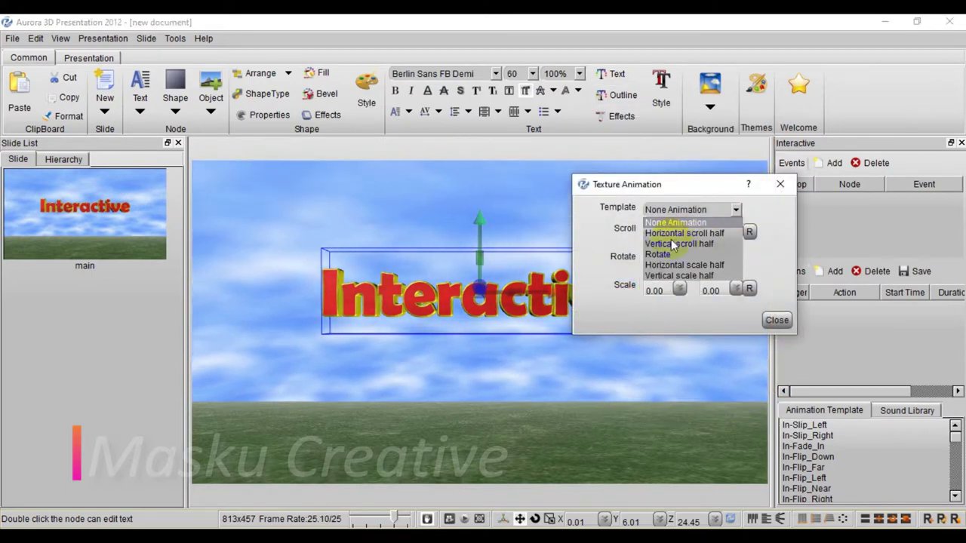
left_click(656, 255)
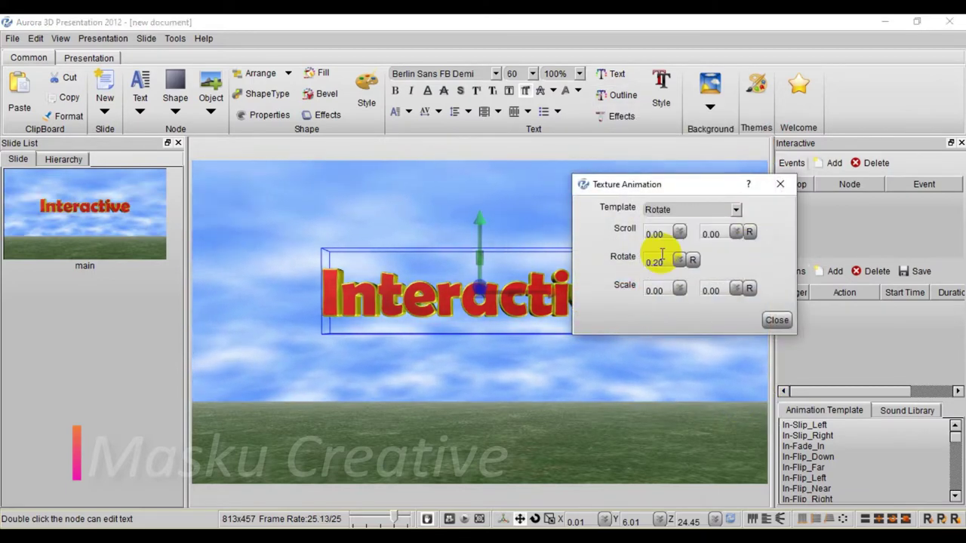
left_click(776, 320)
mouse_move(578, 312)
right_mouse_down()
mouse_move(556, 280)
mouse_move(409, 254)
mouse_move(475, 283)
mouse_move(403, 254)
mouse_move(571, 274)
mouse_move(488, 308)
right_mouse_up()
left_click(405, 252)
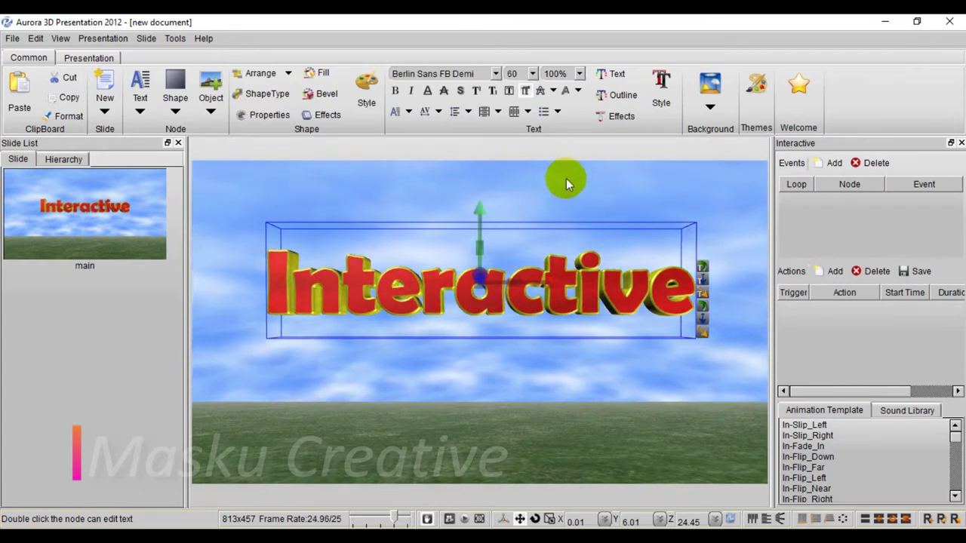
left_click(710, 107)
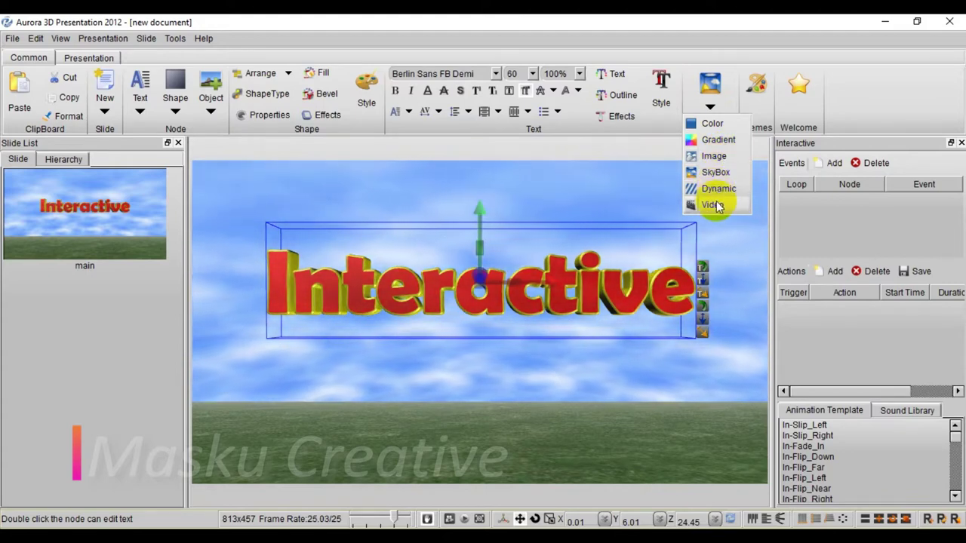
left_click(625, 171)
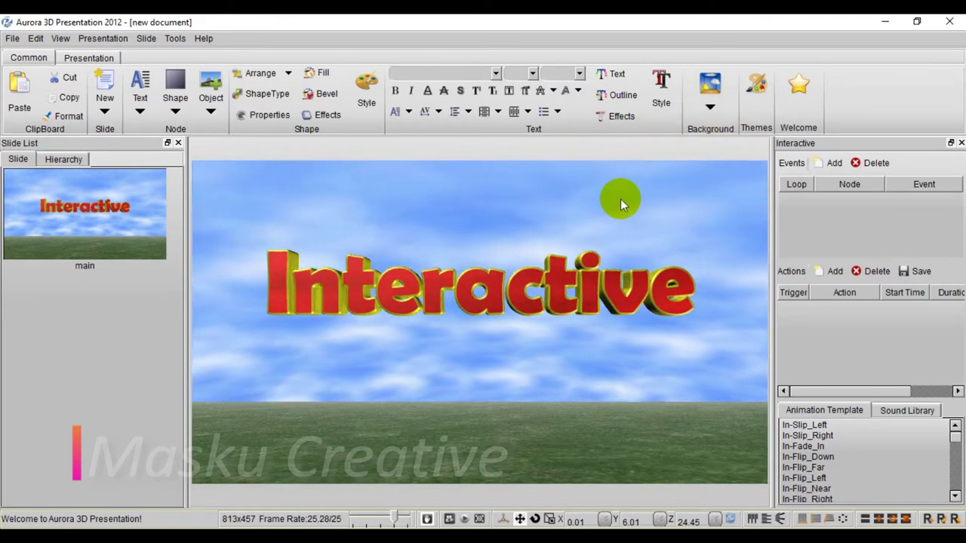
left_click(459, 311)
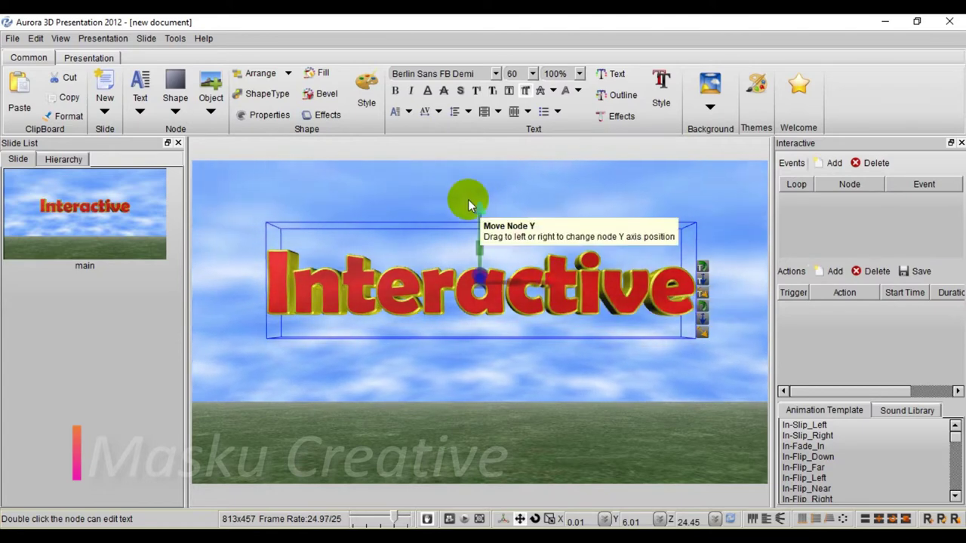
left_click(550, 195)
left_click(562, 246)
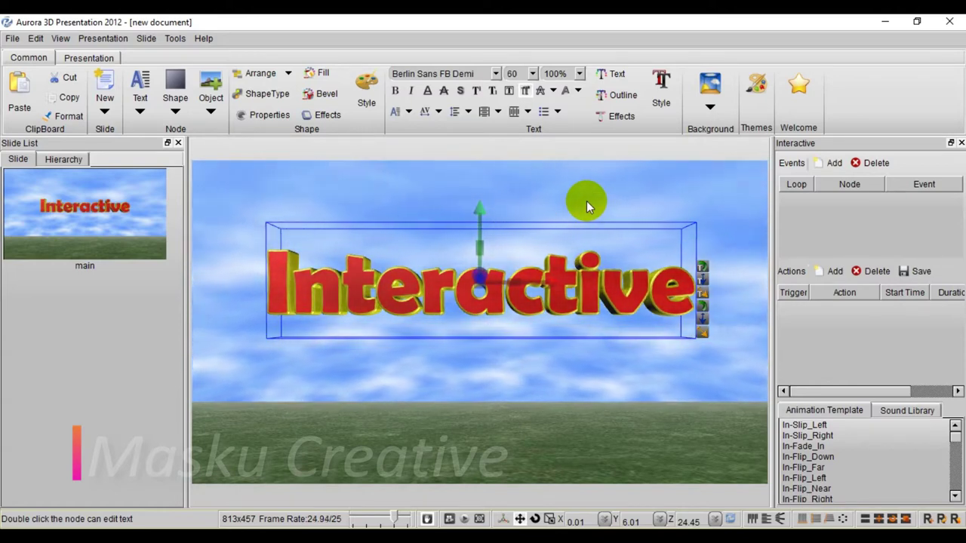
left_click(575, 208)
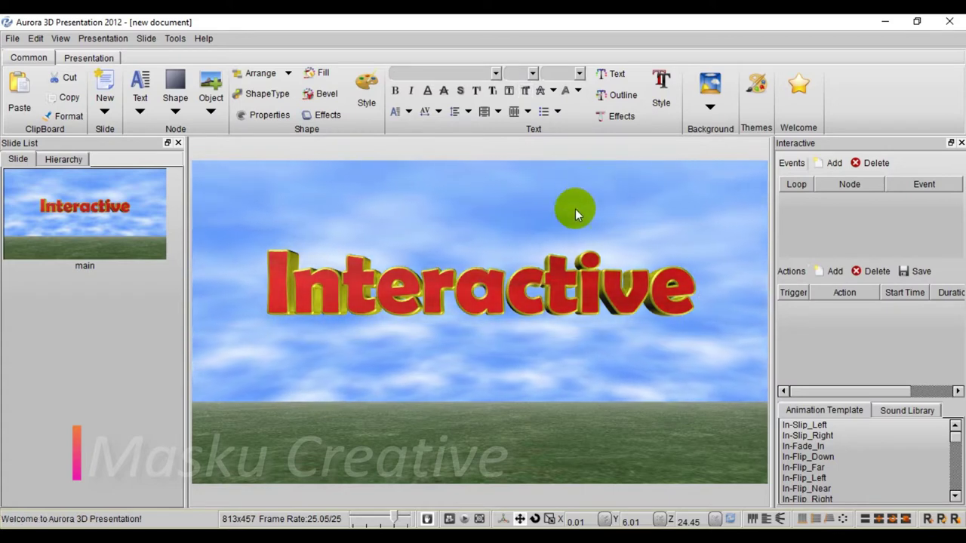
left_click(562, 273)
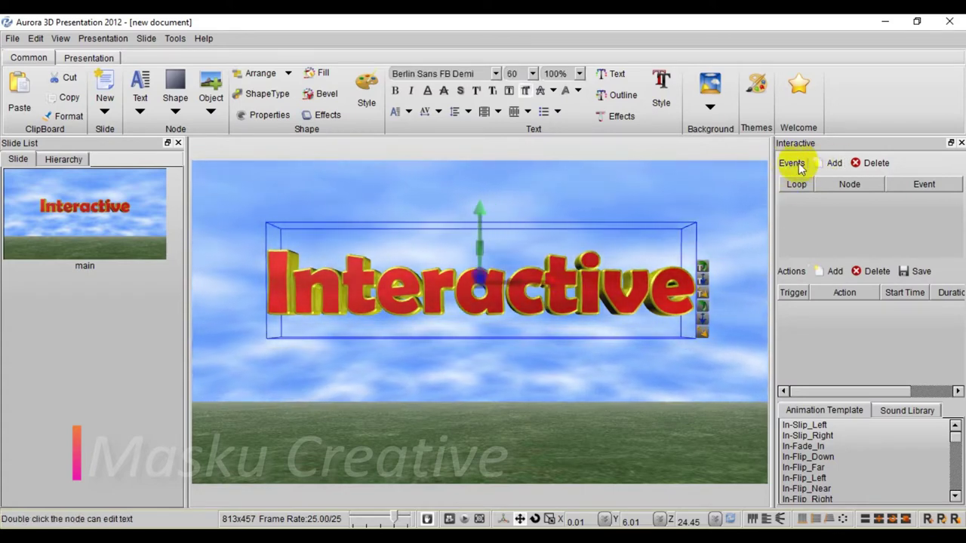
Step: Add a Slide Show event with an In-Fade_In node animation action for the text
left_click(831, 168)
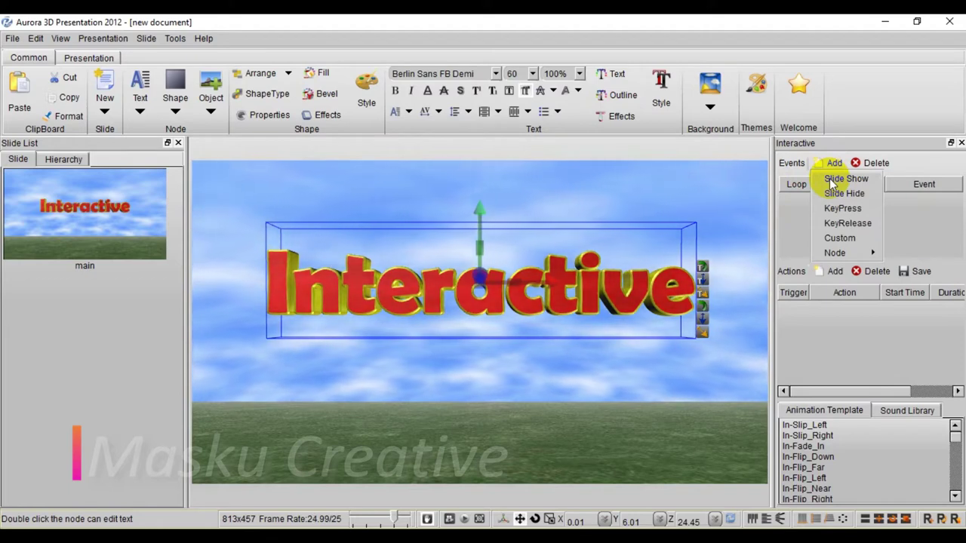
left_click(832, 183)
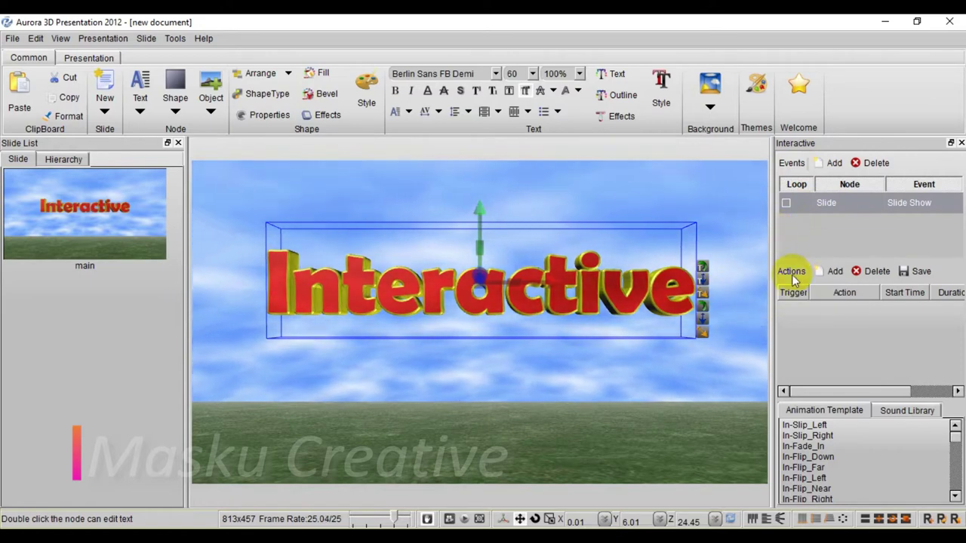
left_click(834, 273)
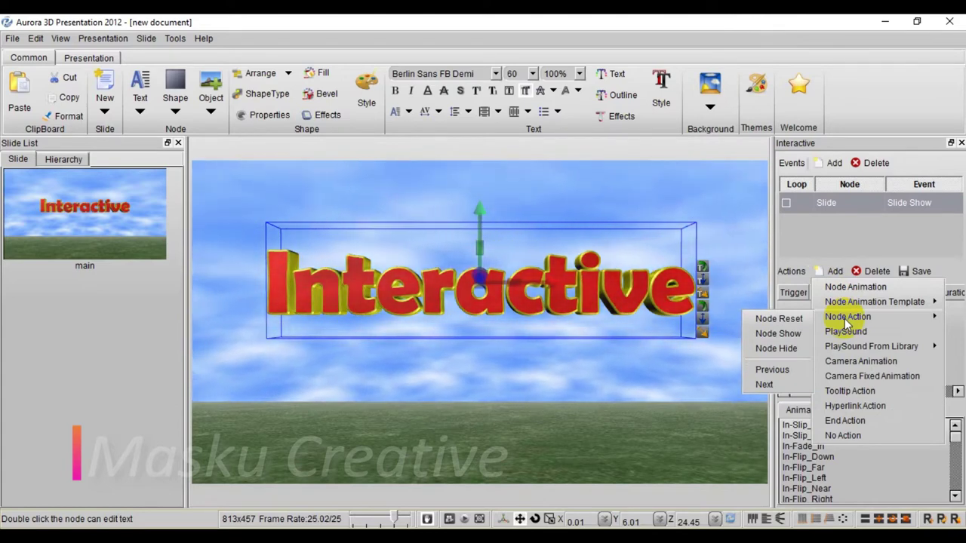
mouse_move(873, 302)
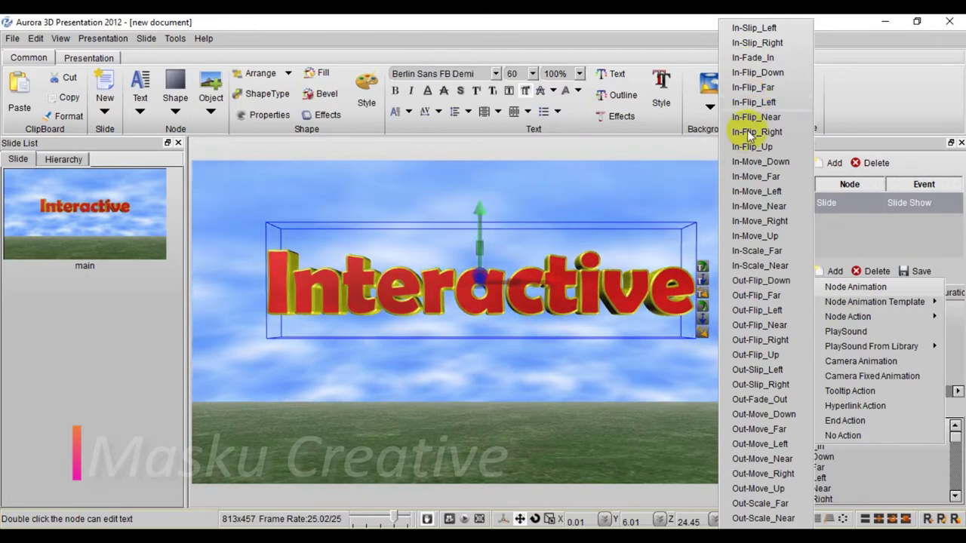
left_click(753, 60)
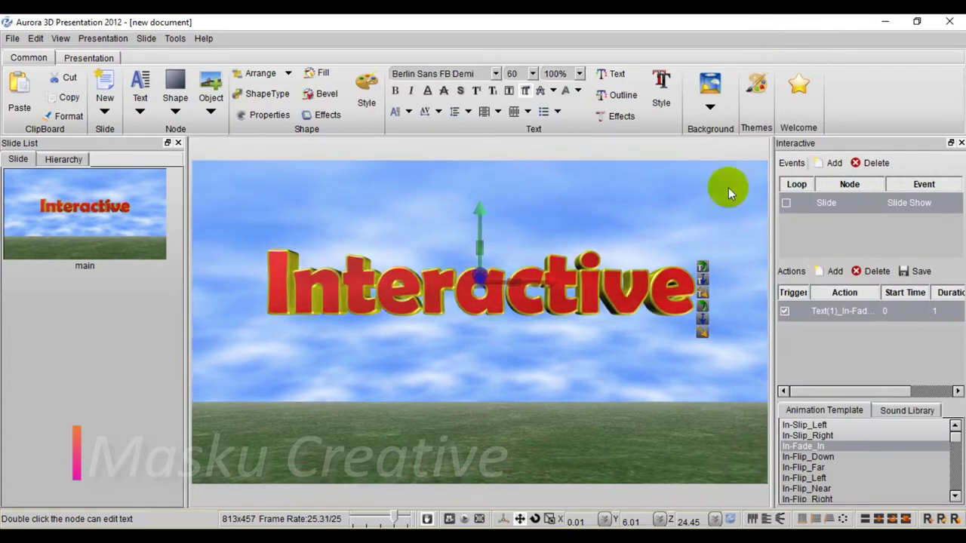
double_click(845, 312)
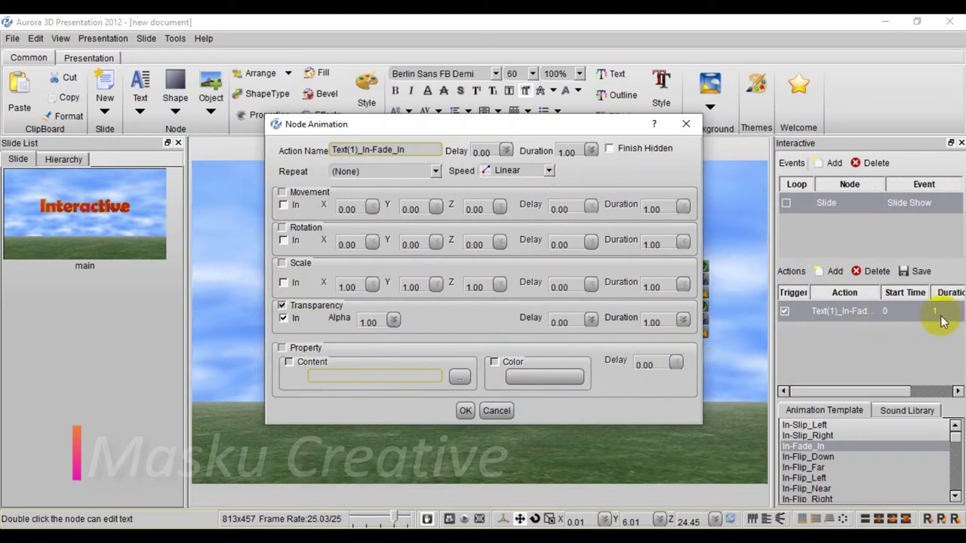
left_click(498, 411)
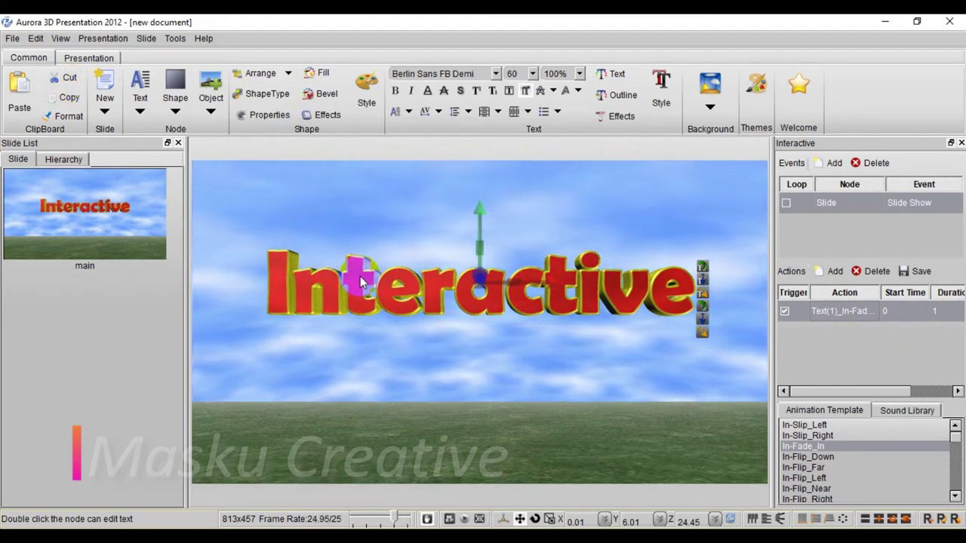
Step: Hide the Text(1) node in the Hierarchy tab
left_click(66, 159)
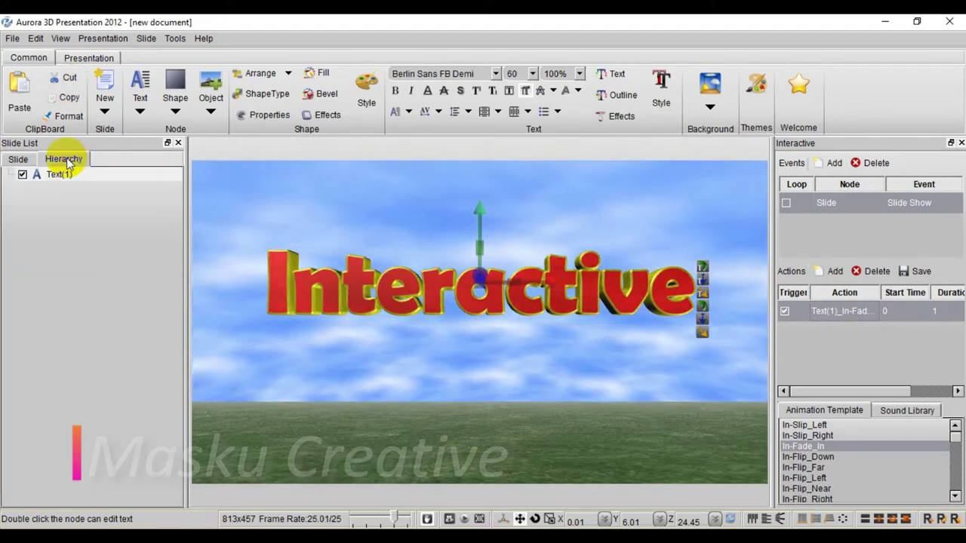
left_click(23, 174)
left_click(249, 195)
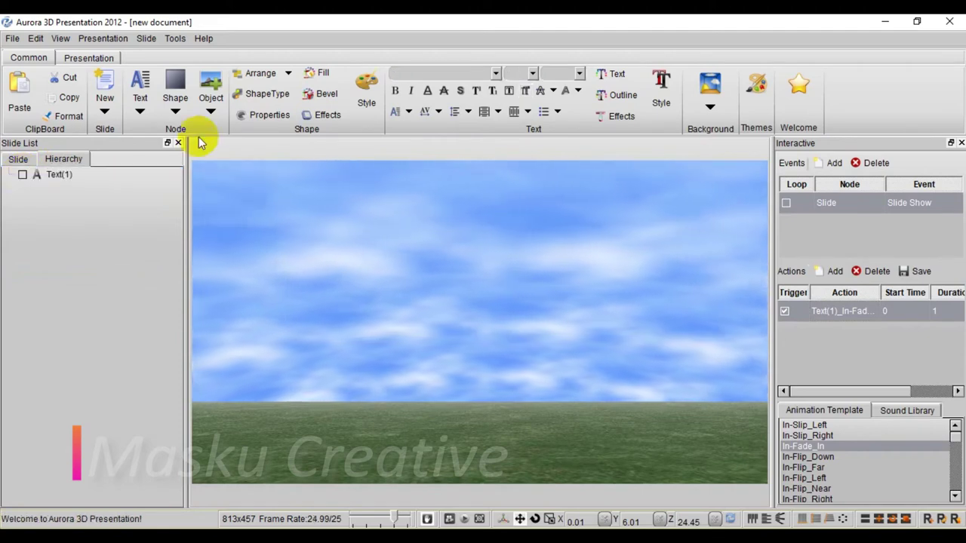
Step: Preview the text fading in, then return to the Slide tab
left_click(106, 39)
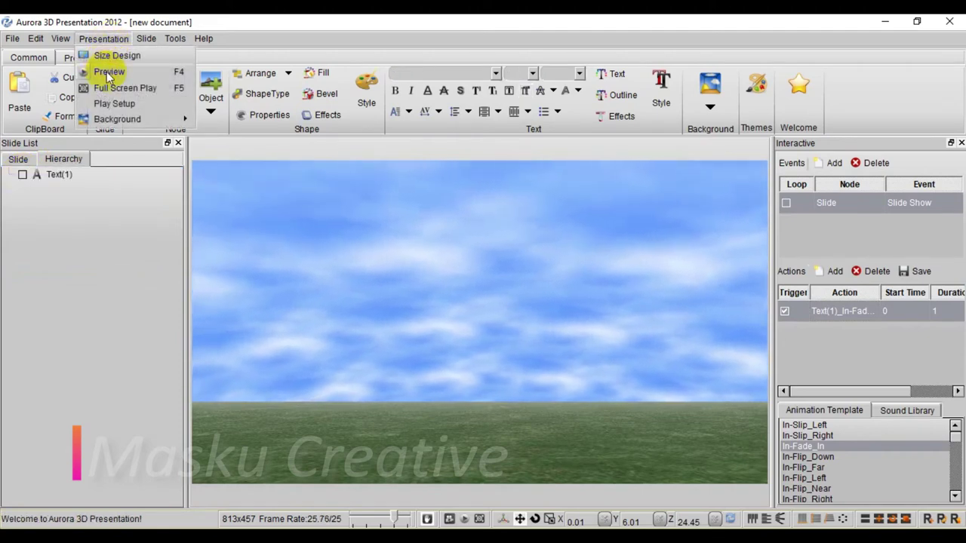
left_click(106, 71)
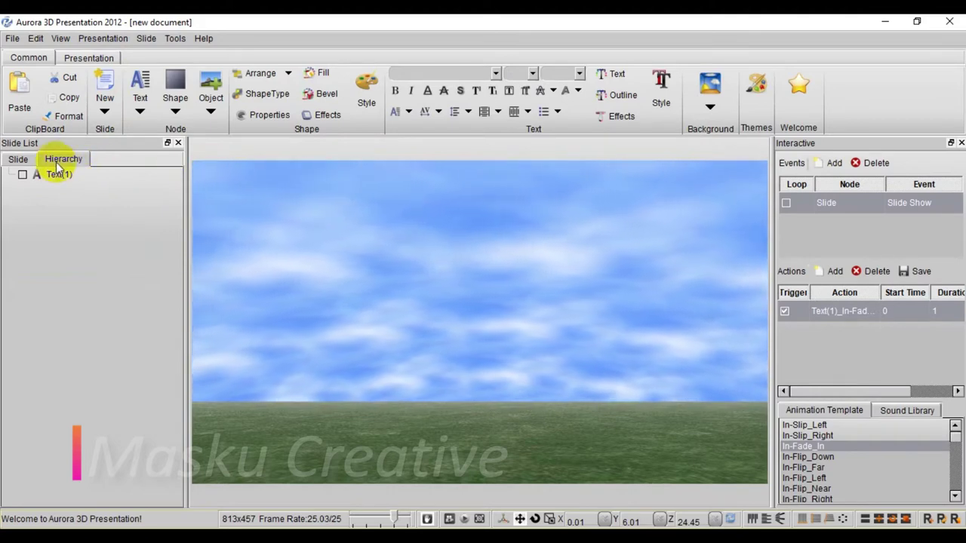
left_click(18, 159)
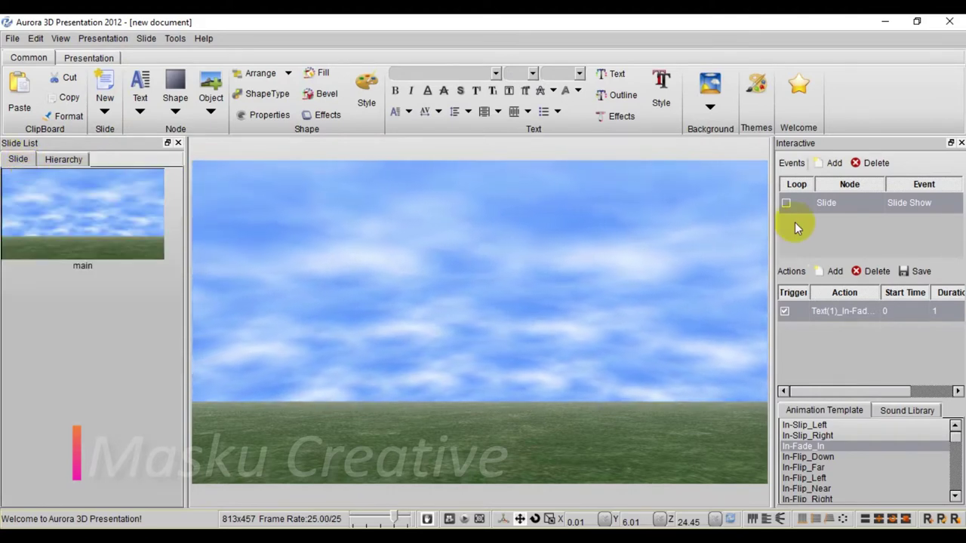
Step: Add a Camera Fixed Animation action to the Slide Show event
left_click(816, 204)
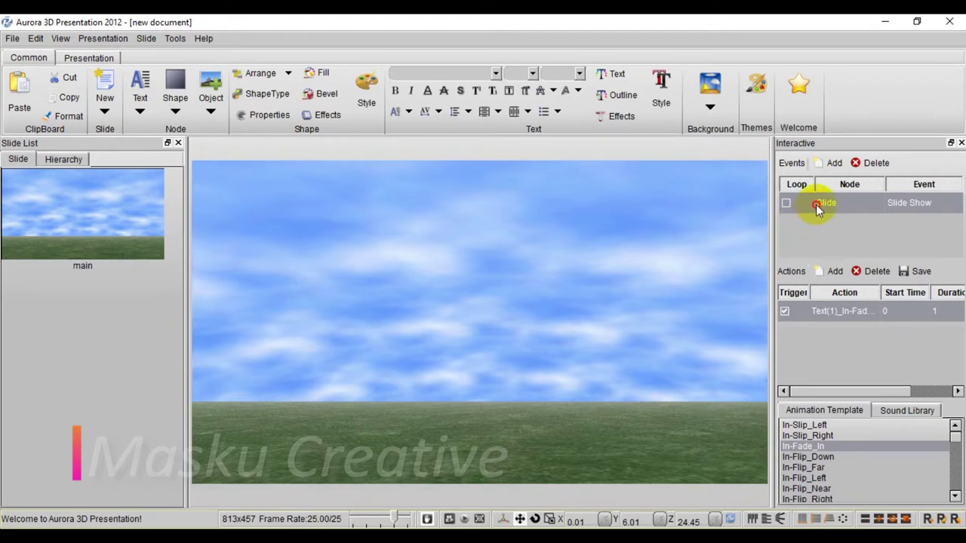
left_click(827, 272)
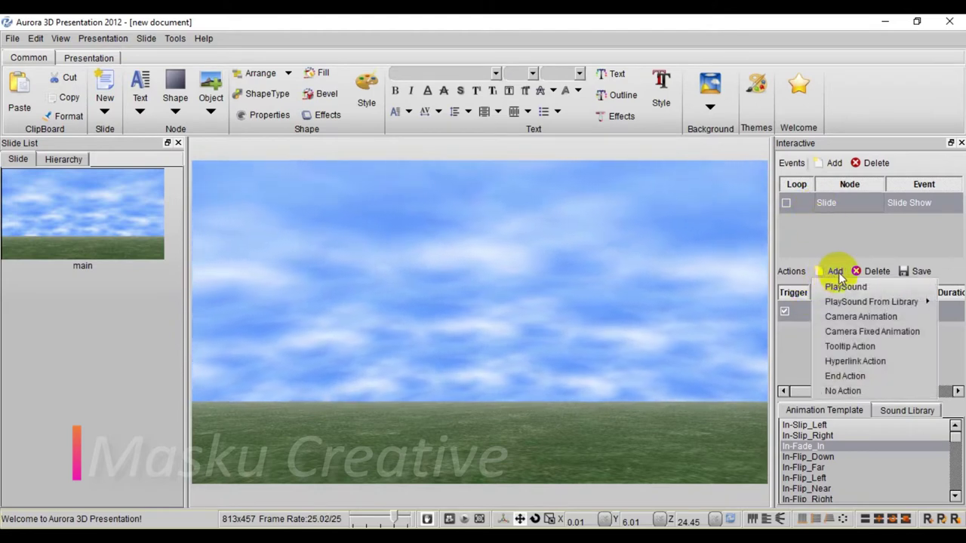
left_click(866, 333)
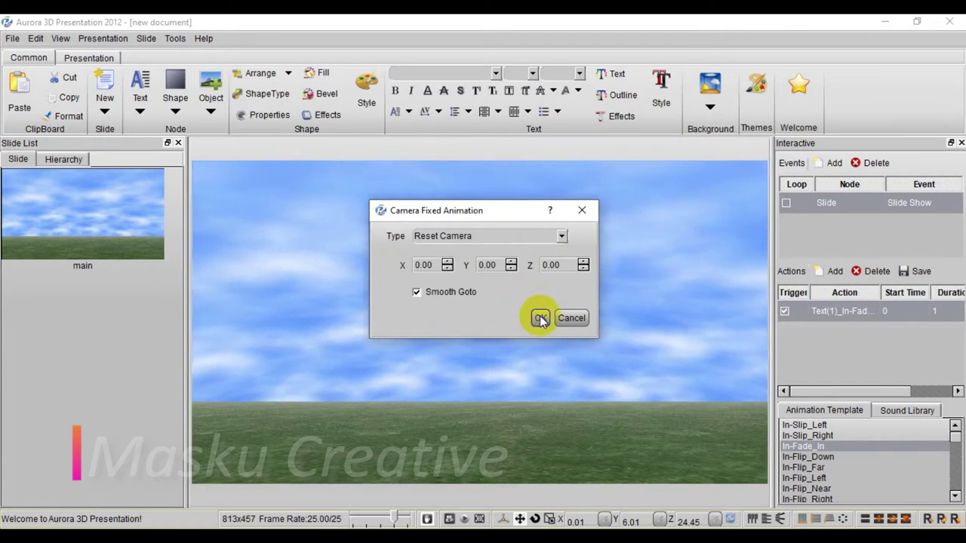
left_click(539, 318)
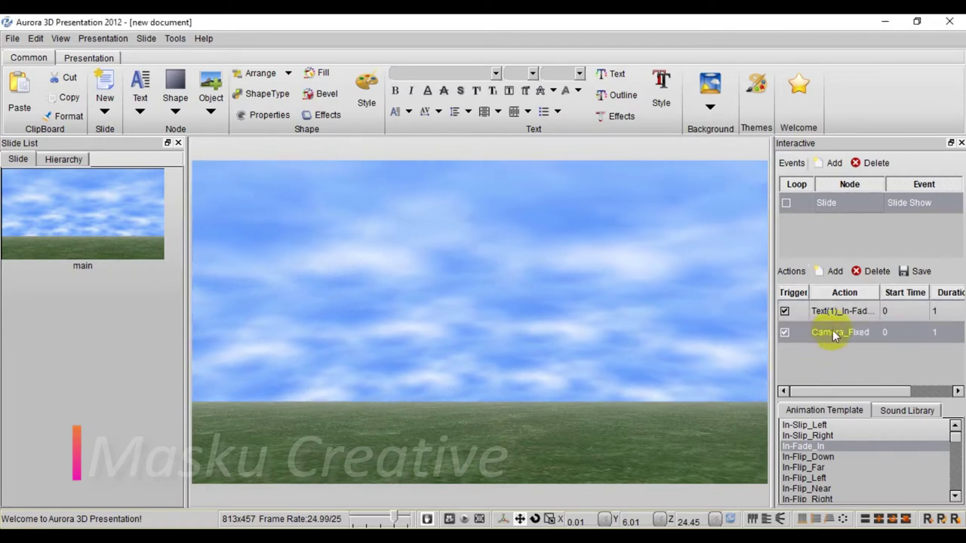
Step: Move Camera_Fixed to the top of the Actions list and uncheck its Trigger
mouse_move(829, 331)
left_mouse_down()
mouse_move(832, 339)
mouse_move(819, 304)
left_mouse_up()
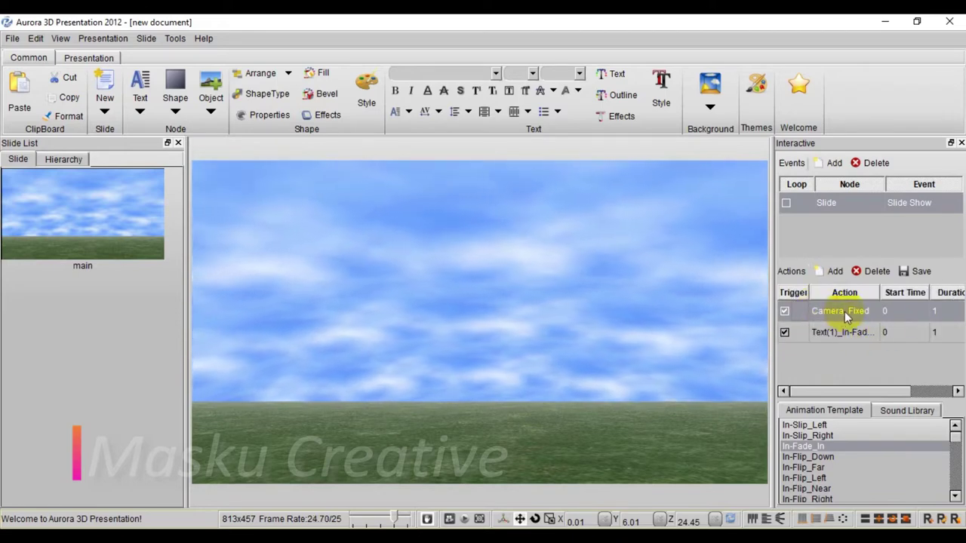
left_click(784, 311)
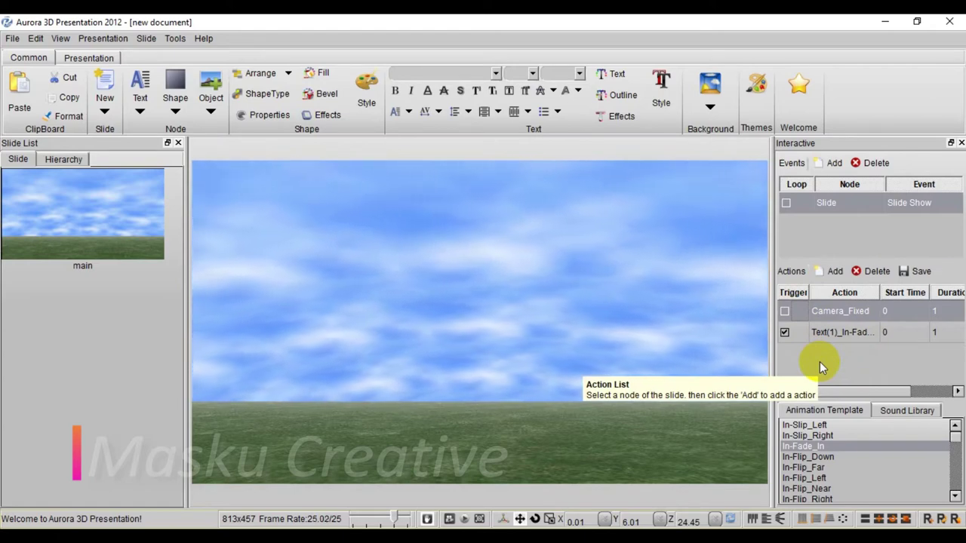
left_click(834, 163)
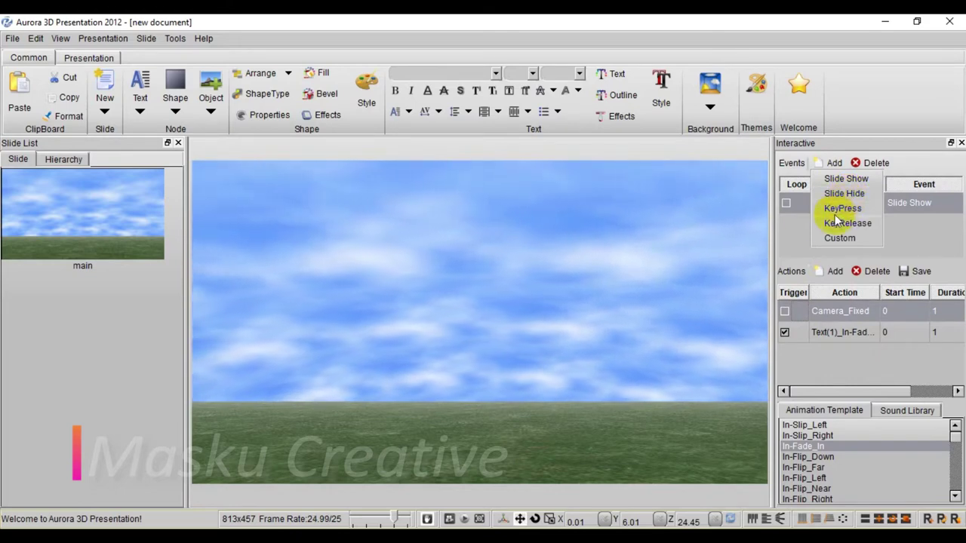
Step: Make Text(1) visible again in the Hierarchy and select the Interactive text
left_click(50, 157)
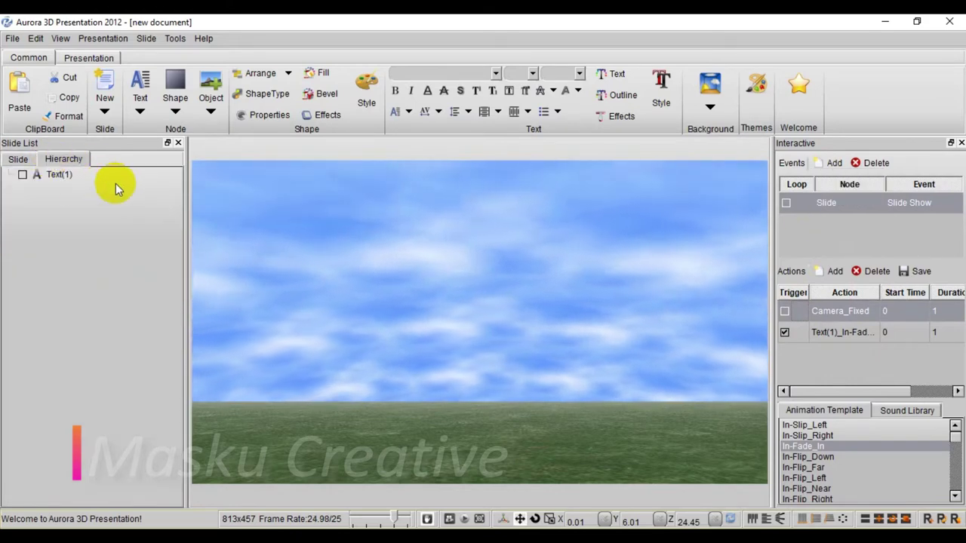
left_click(22, 175)
left_click(381, 235)
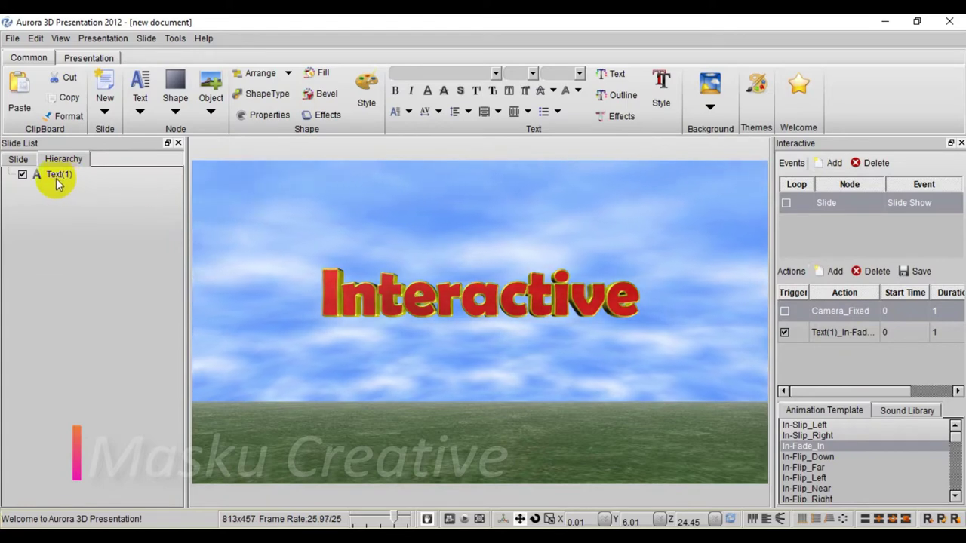
left_click(429, 319)
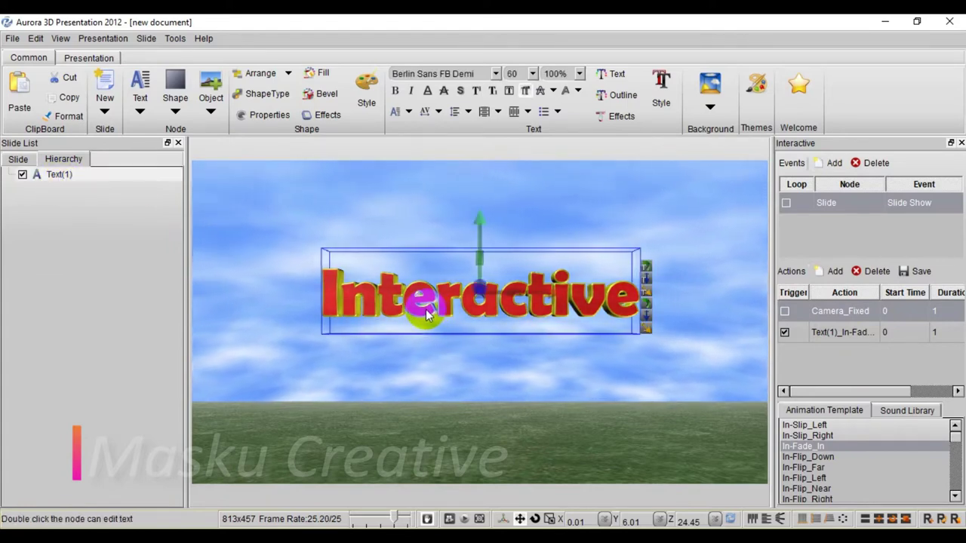
Step: Add a KeyPress slide event triggered by the R key
left_click(830, 163)
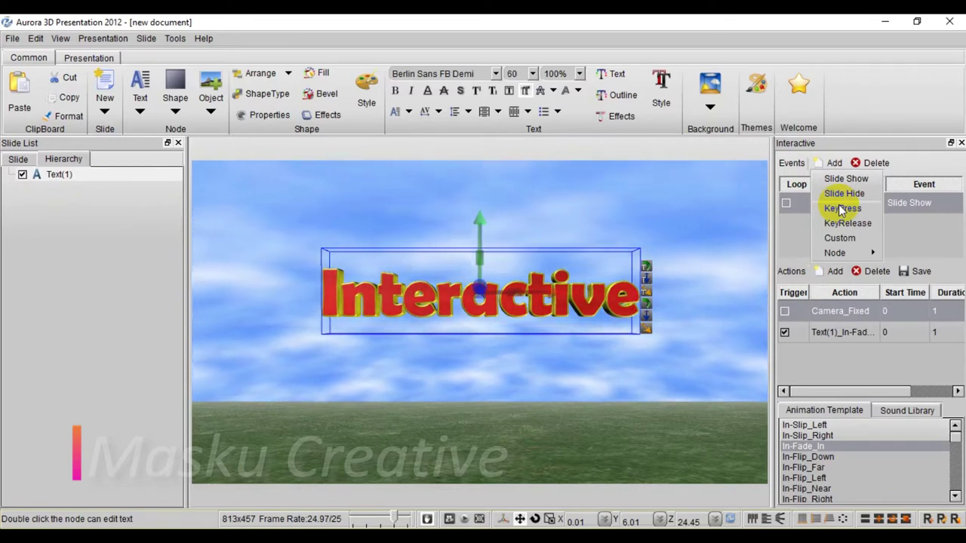
left_click(841, 209)
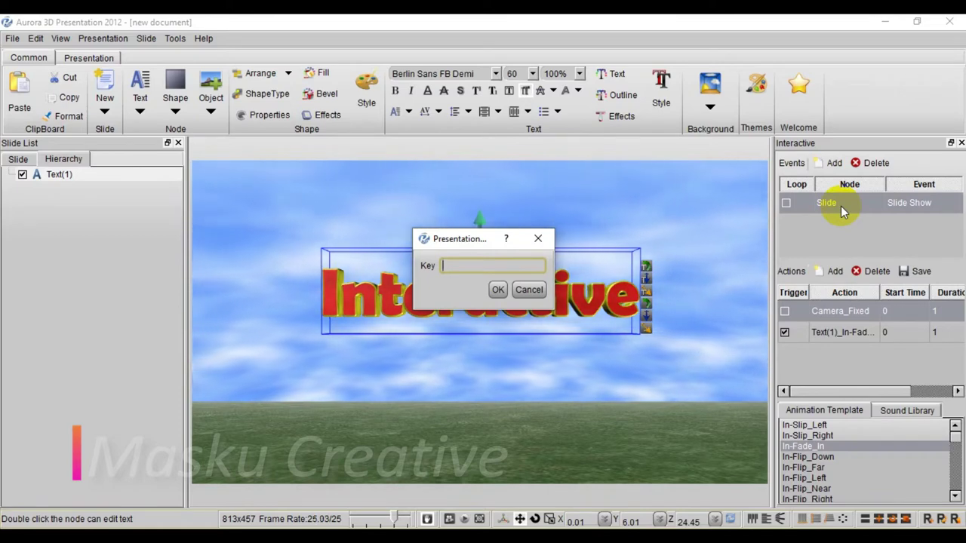
type("R")
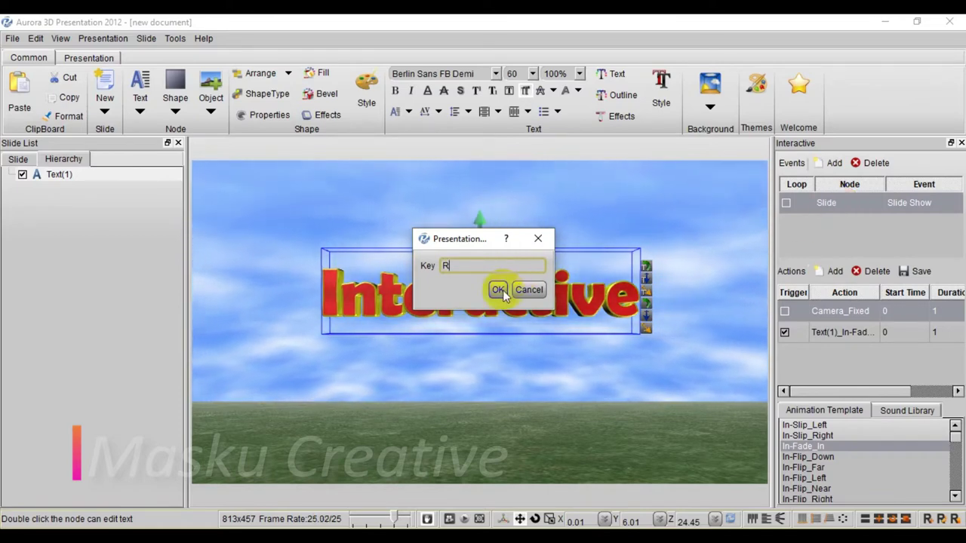
left_click(498, 290)
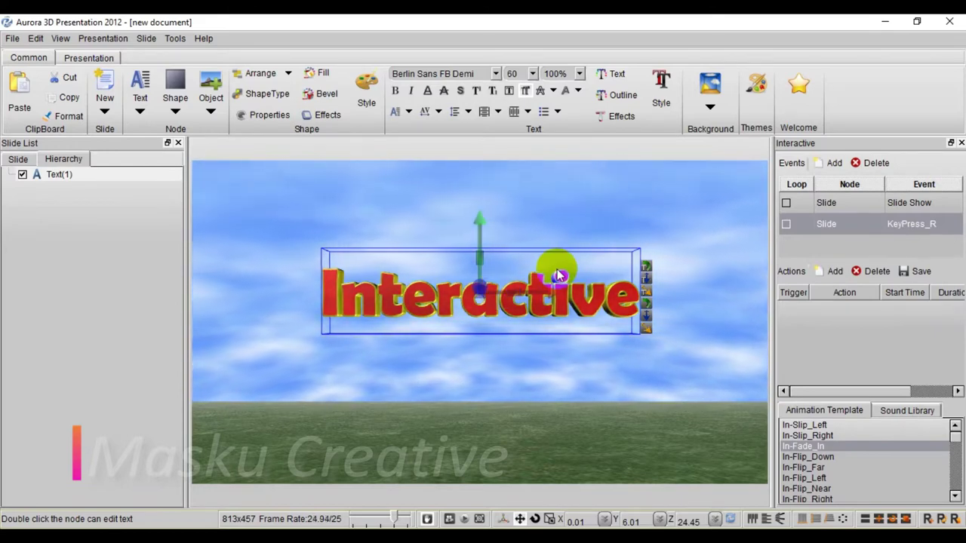
Step: Turn on Loop for the KeyPress_R event, then select the Slide Show event
left_click(786, 224)
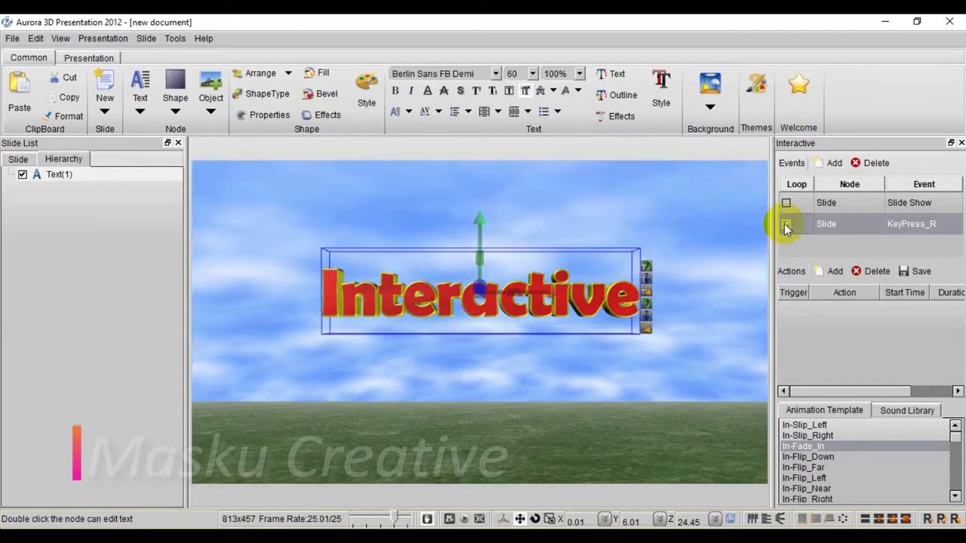
left_click(785, 225)
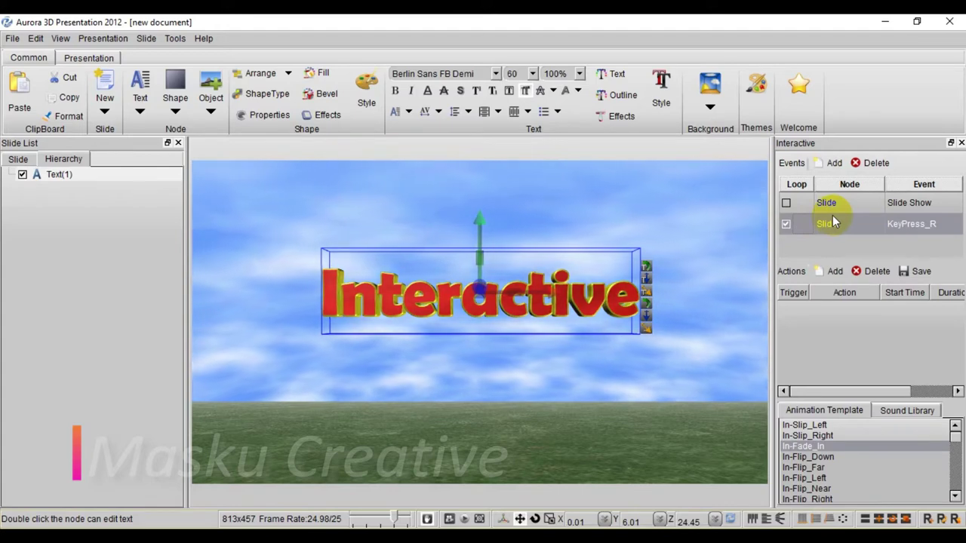
left_click(834, 202)
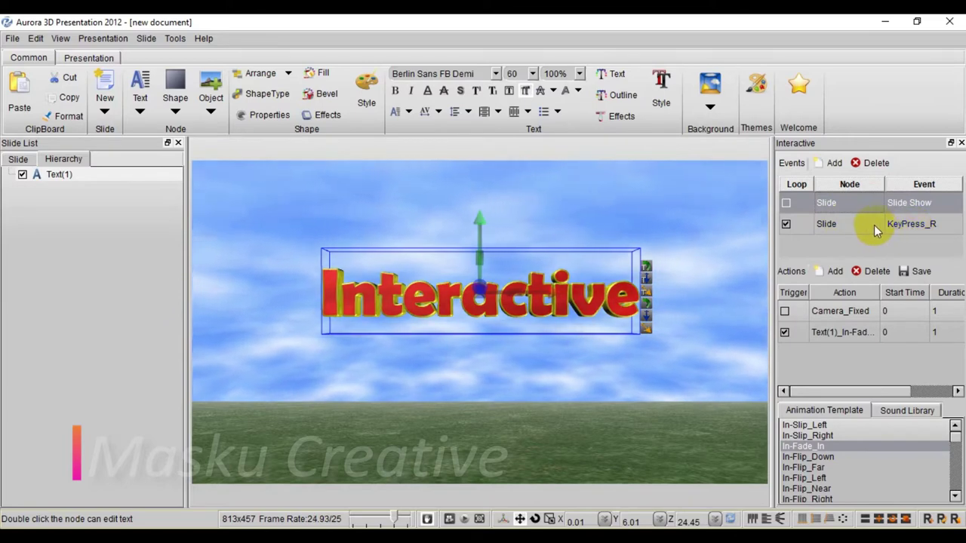
Step: Select the KeyPress_R event and bring up its list of action types
left_click(873, 225)
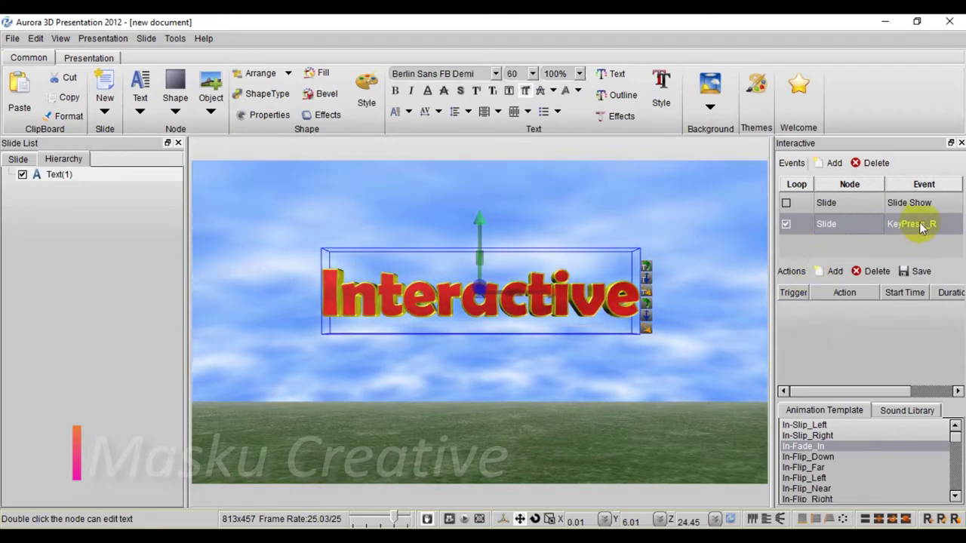
left_click(830, 275)
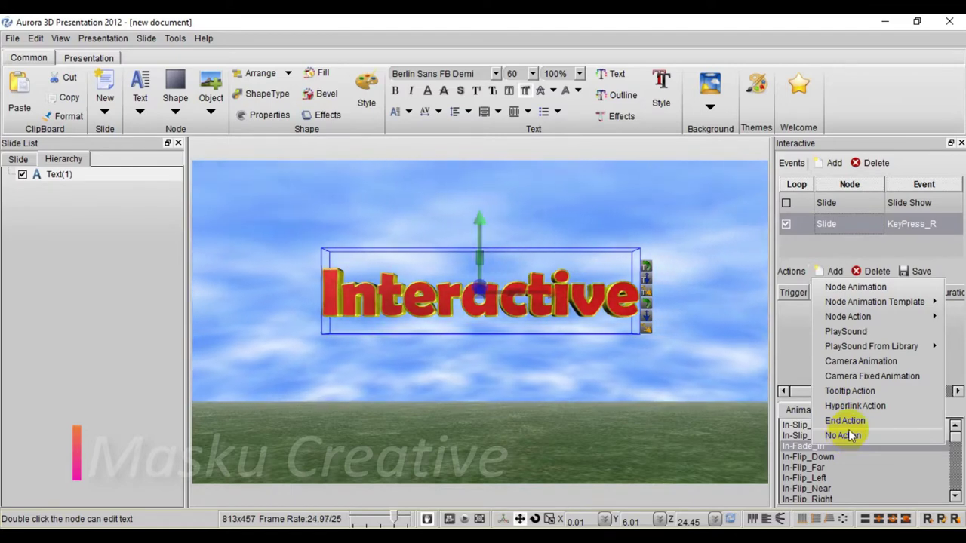
mouse_move(873, 301)
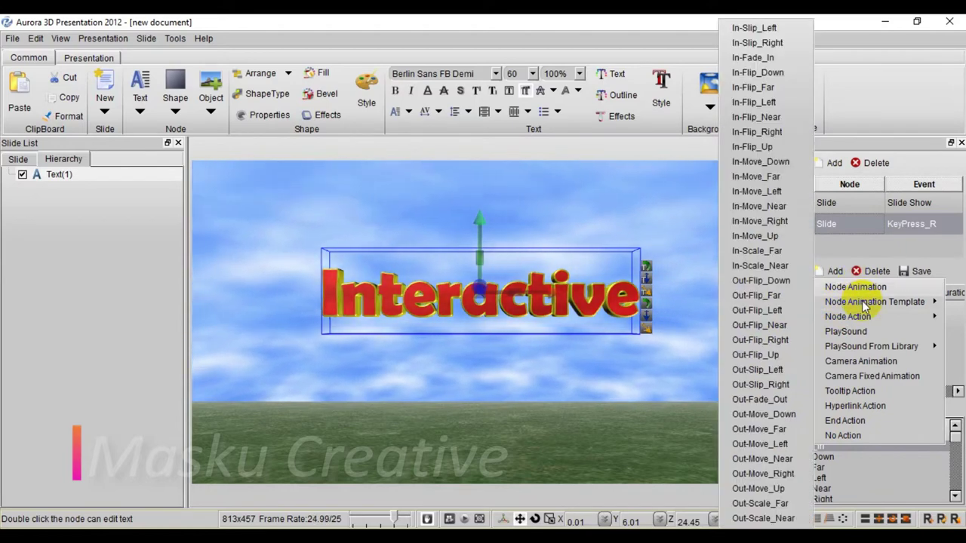
left_click(742, 337)
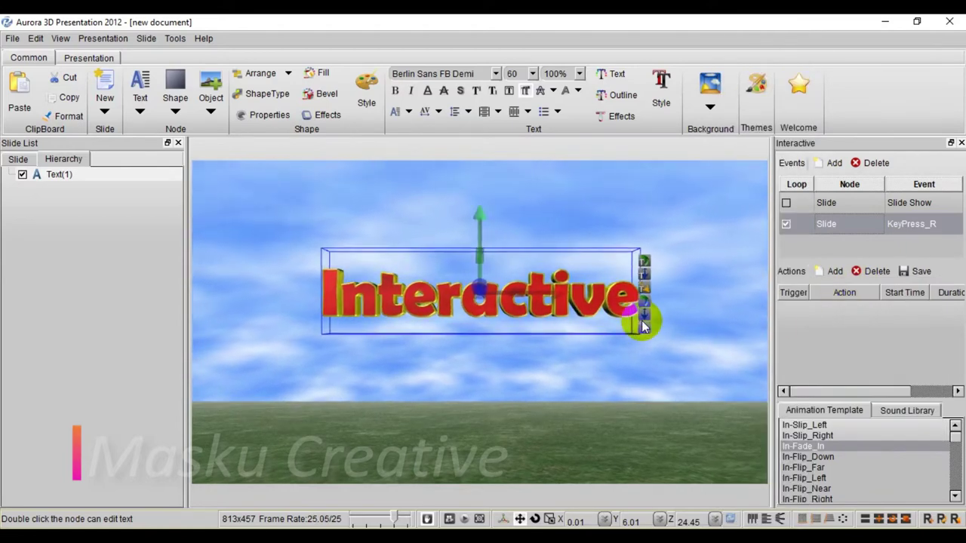
left_click(831, 271)
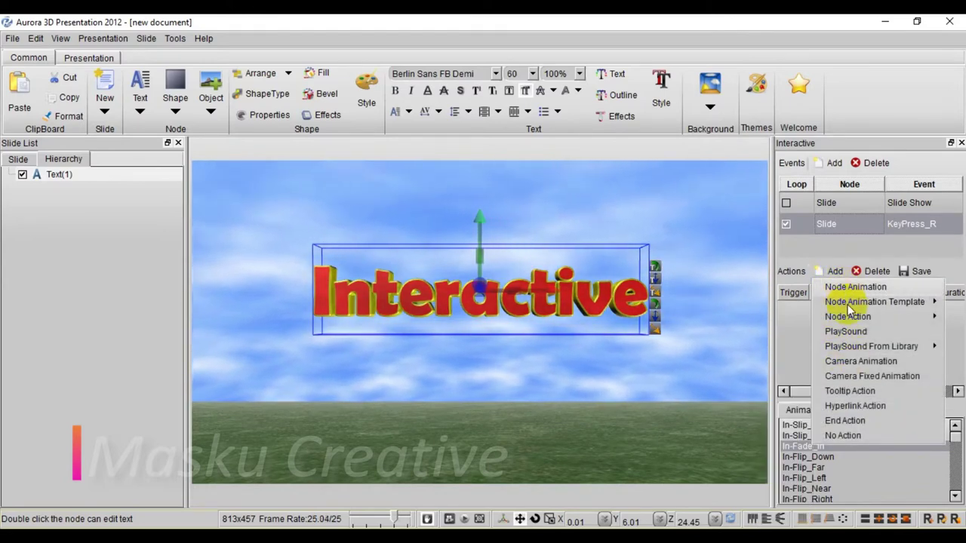
mouse_move(874, 301)
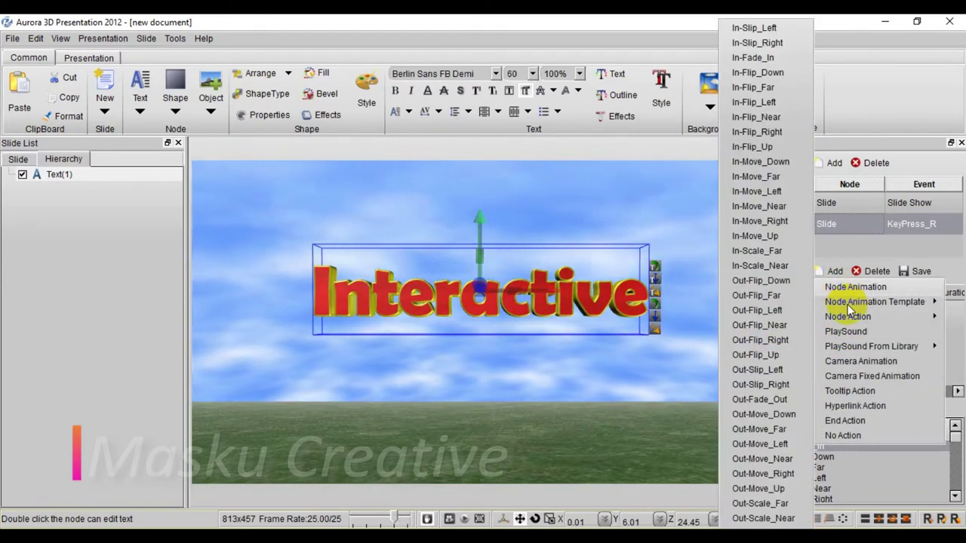
left_click(843, 288)
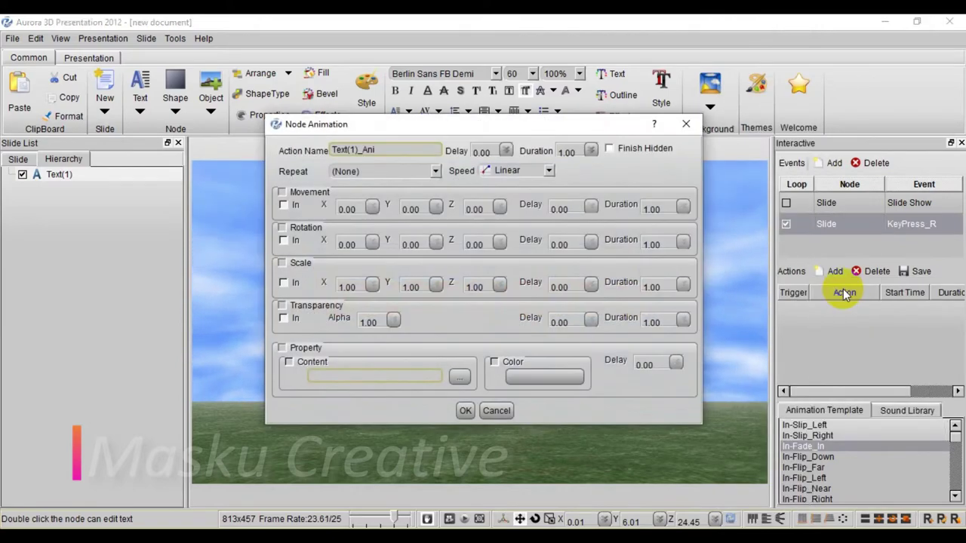
mouse_move(460, 127)
left_mouse_down()
mouse_move(496, 291)
mouse_move(221, 139)
left_mouse_up()
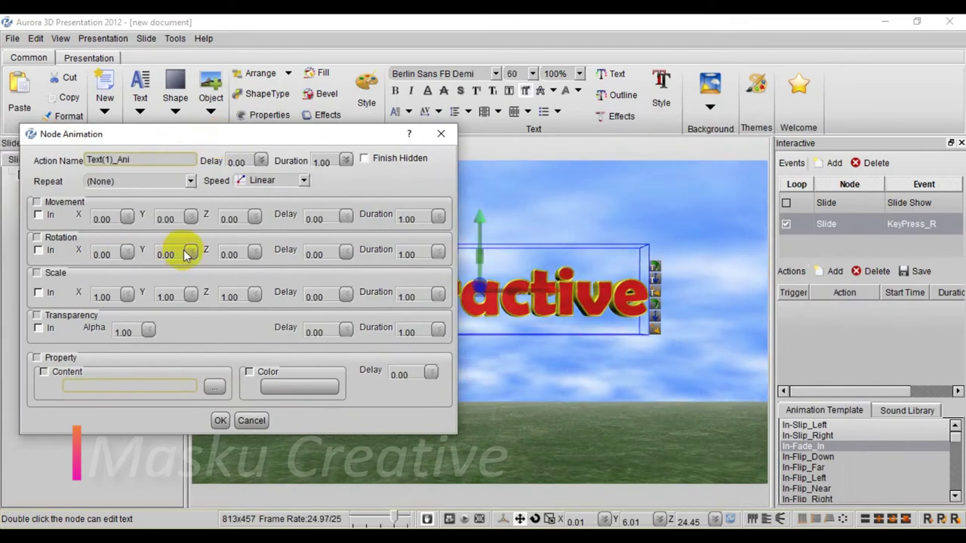
left_click(441, 135)
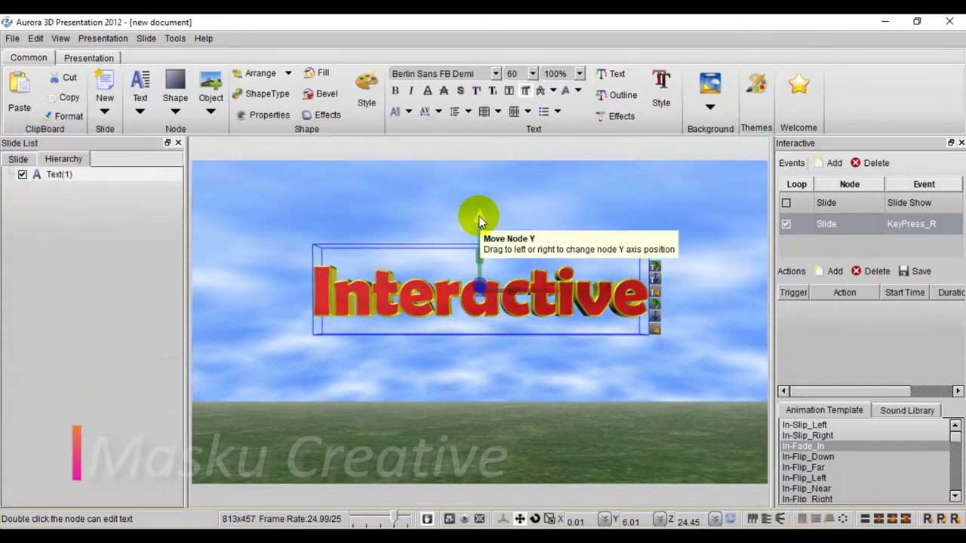
Step: Create a Node Animation rotating the text Y 360 with a duration of 2
left_click(835, 273)
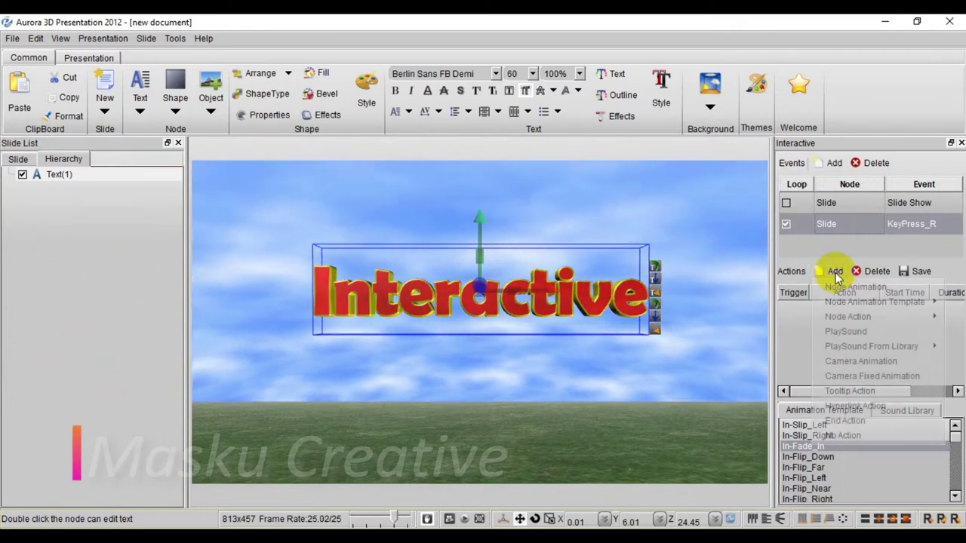
left_click(848, 287)
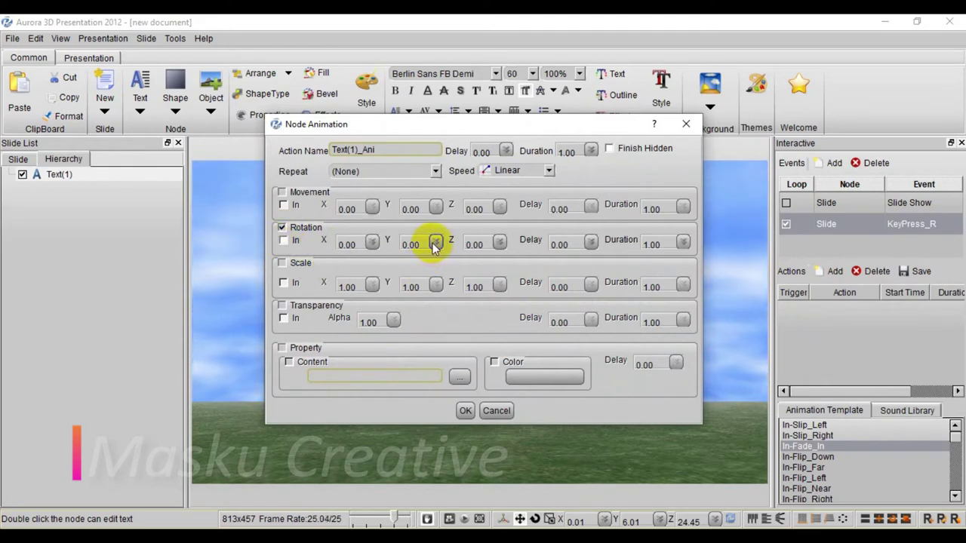
double_click(396, 246)
type("360")
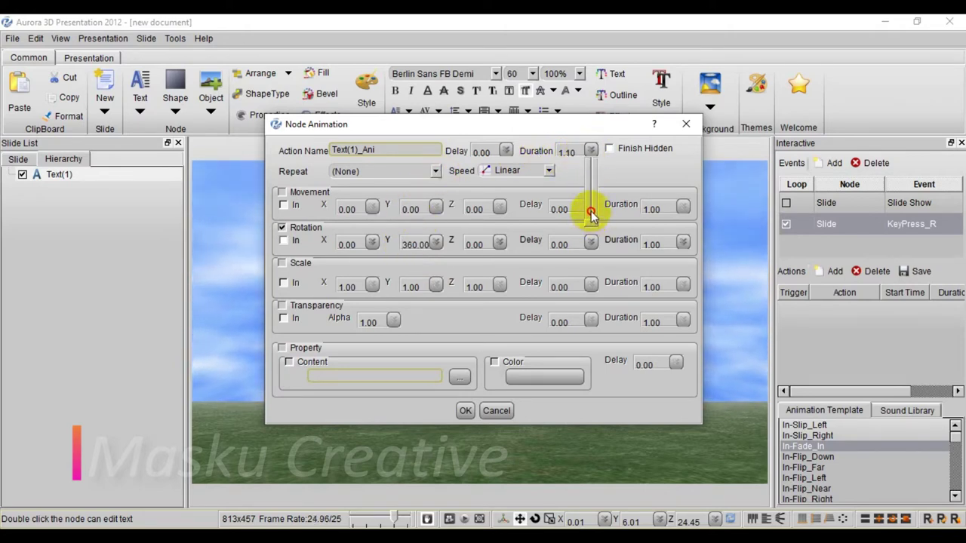
left_click_drag(591, 202, 593, 219)
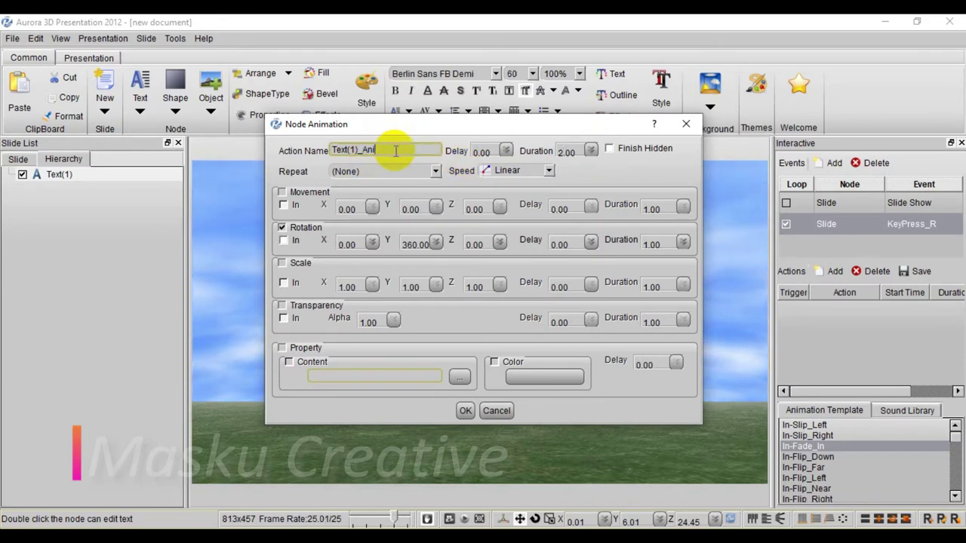
Step: Name the animation Rotasi, keep Repeat at (None), and add it to KeyPress_R
left_click_drag(391, 149, 323, 150)
type("Rotasi")
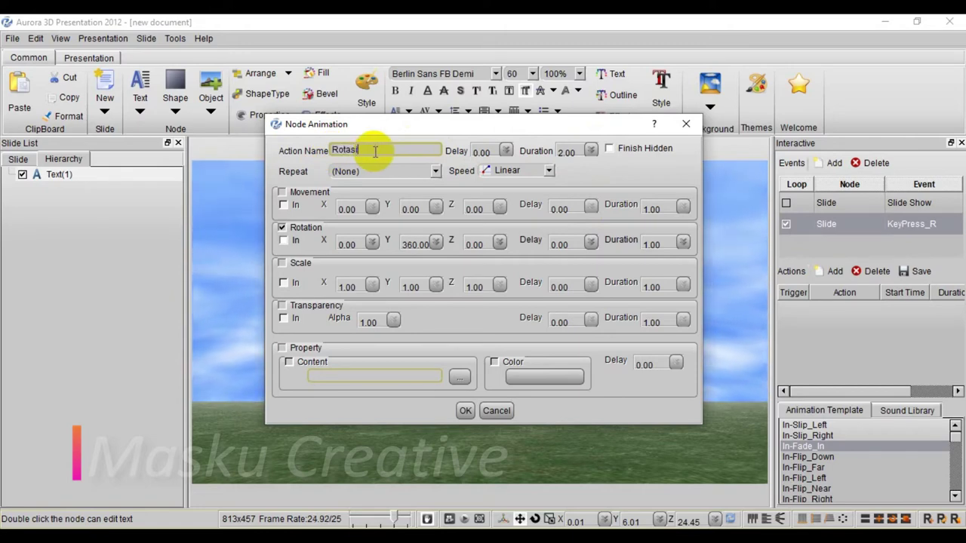
left_click(436, 173)
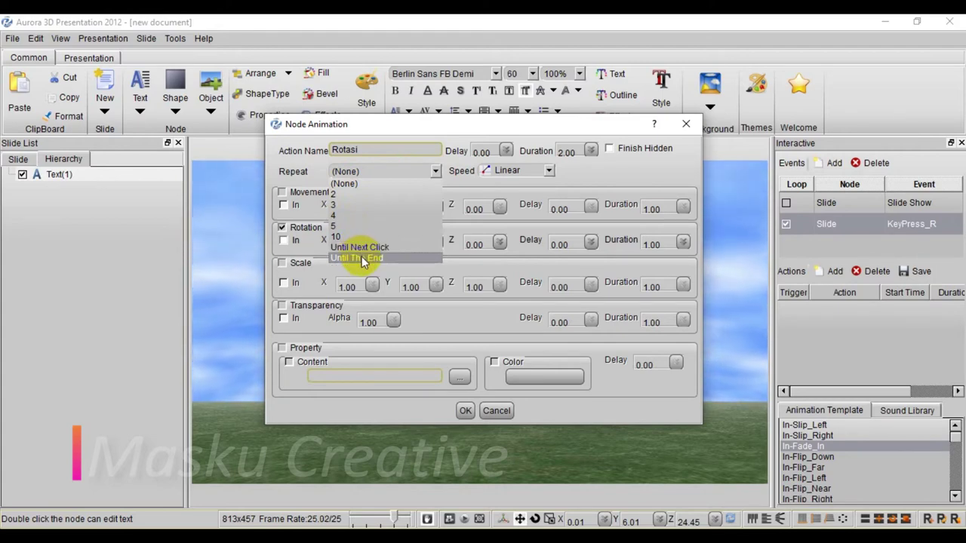
left_click(605, 175)
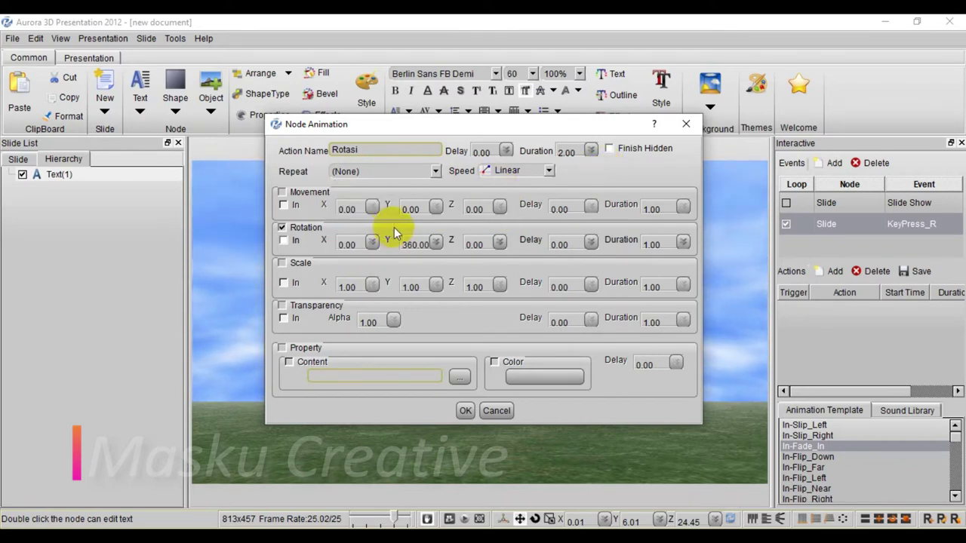
left_click(466, 410)
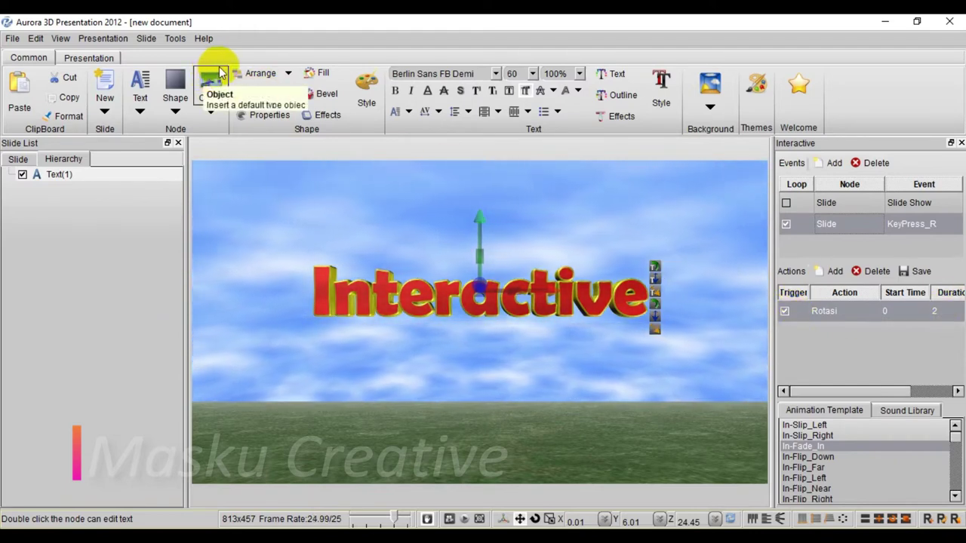
Step: Select the Slide Show event and hide Text(1) in the Hierarchy
left_click(102, 39)
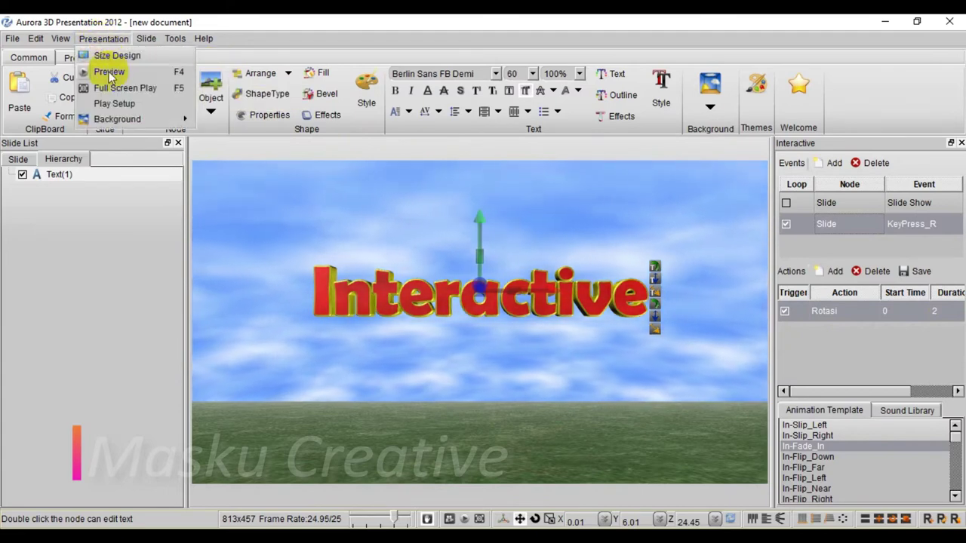
left_click(108, 72)
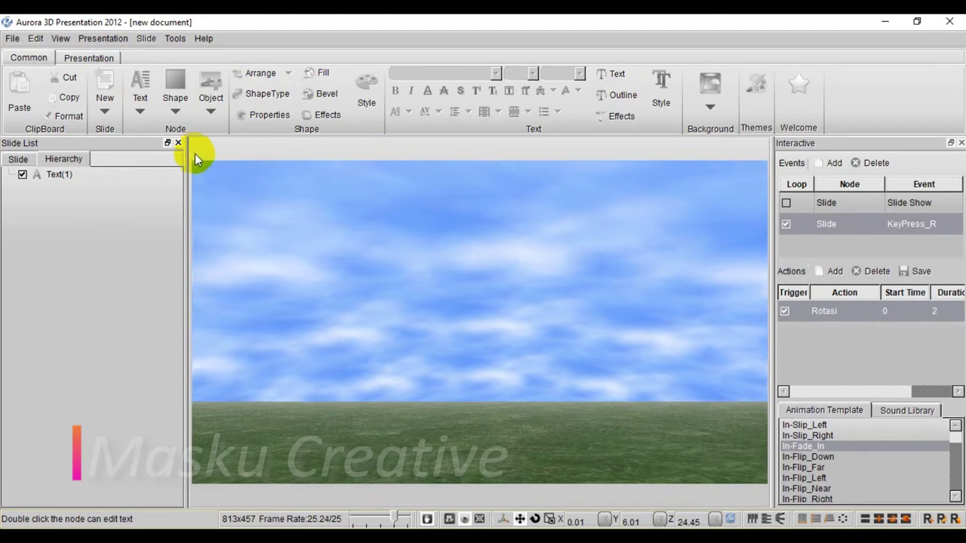
left_click(786, 224)
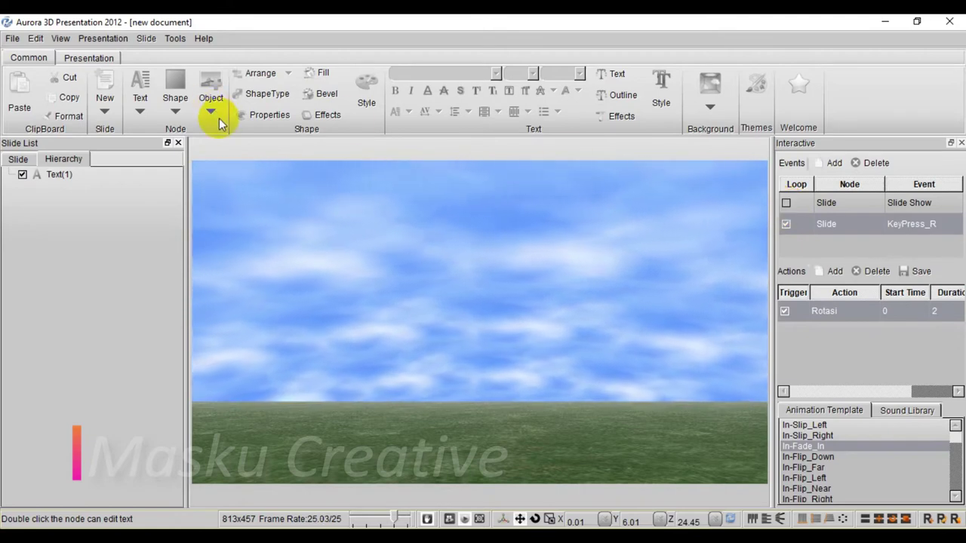
left_click(785, 204)
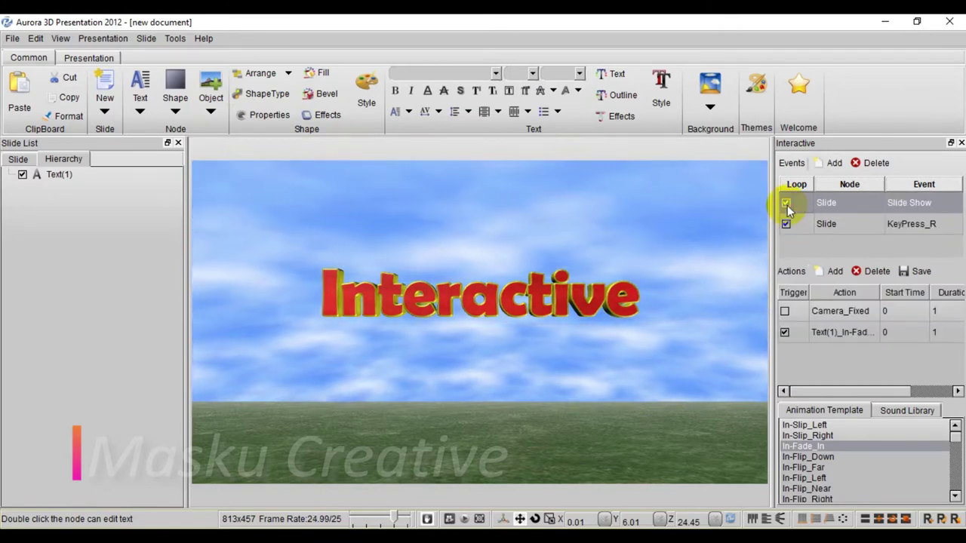
left_click(23, 175)
Step: Preview the slide to watch the Interactive text fade in
left_click(103, 37)
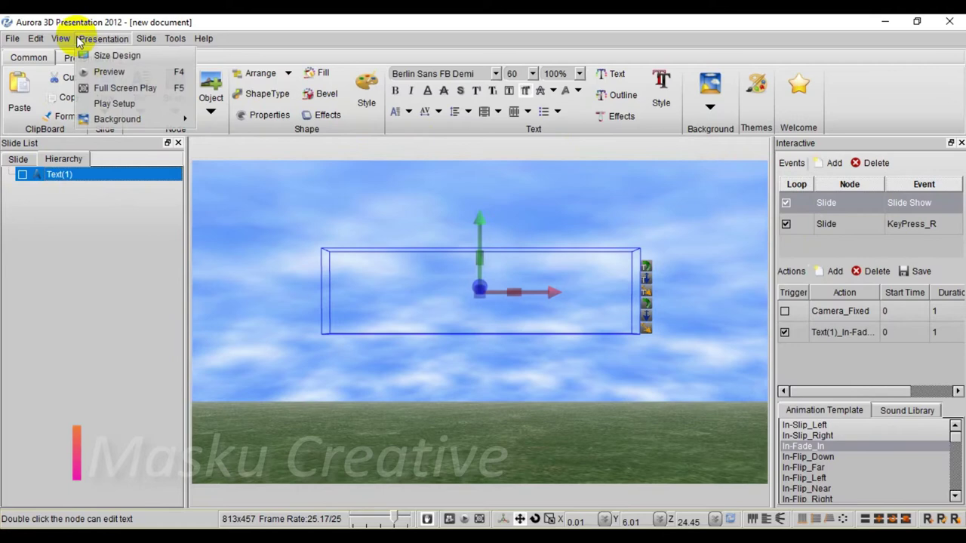
left_click(93, 70)
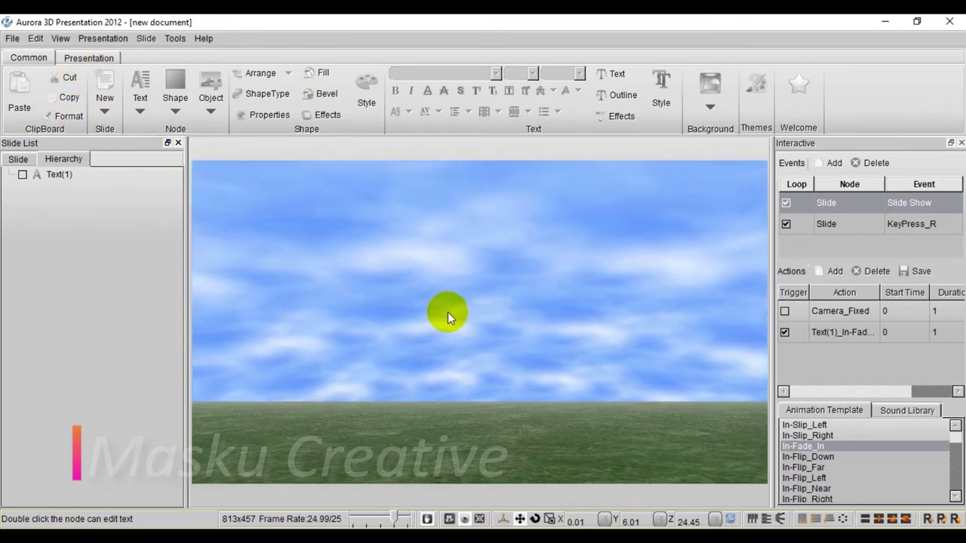
left_click(450, 311)
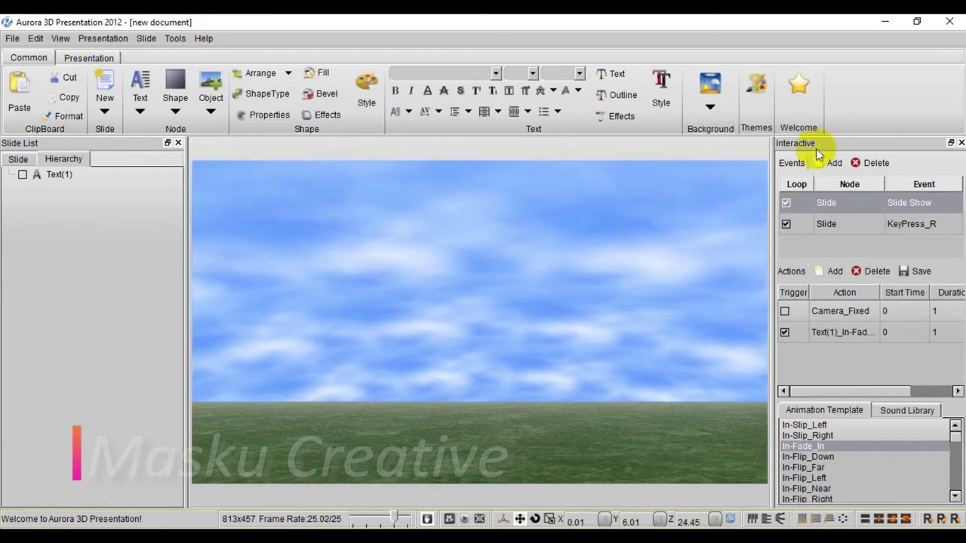
Step: Turn off Slide Show looping and move Text(1)_In-Fade above Camera_Fixed
left_click(786, 202)
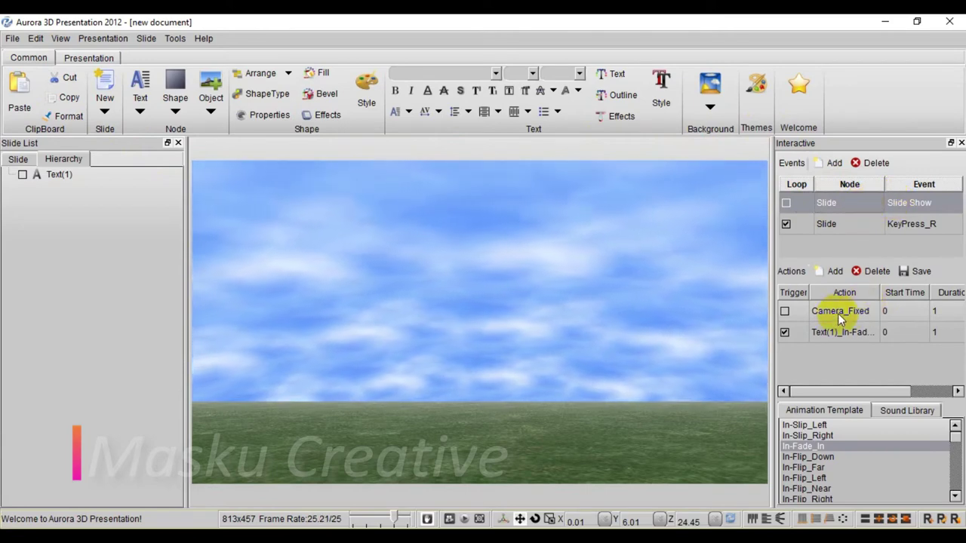
left_click(843, 334)
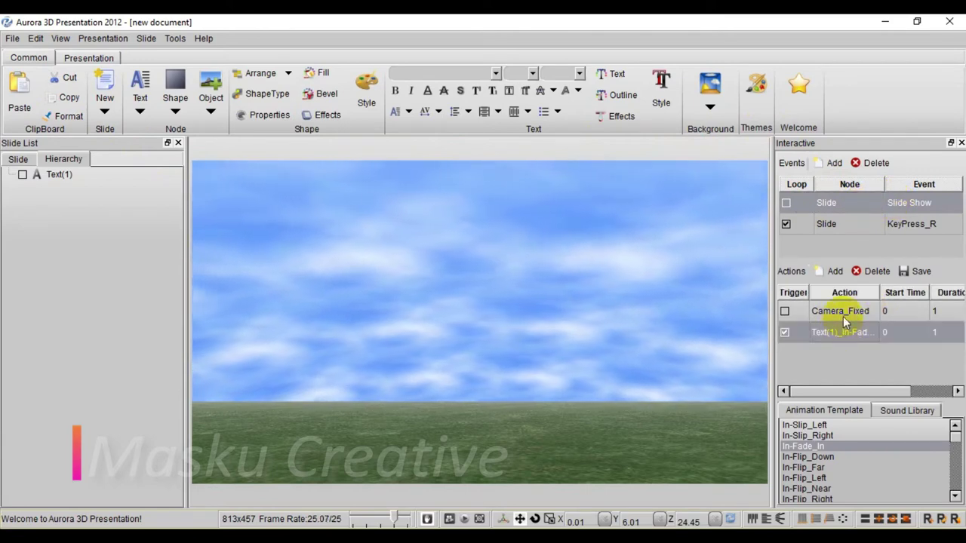
left_click(843, 314)
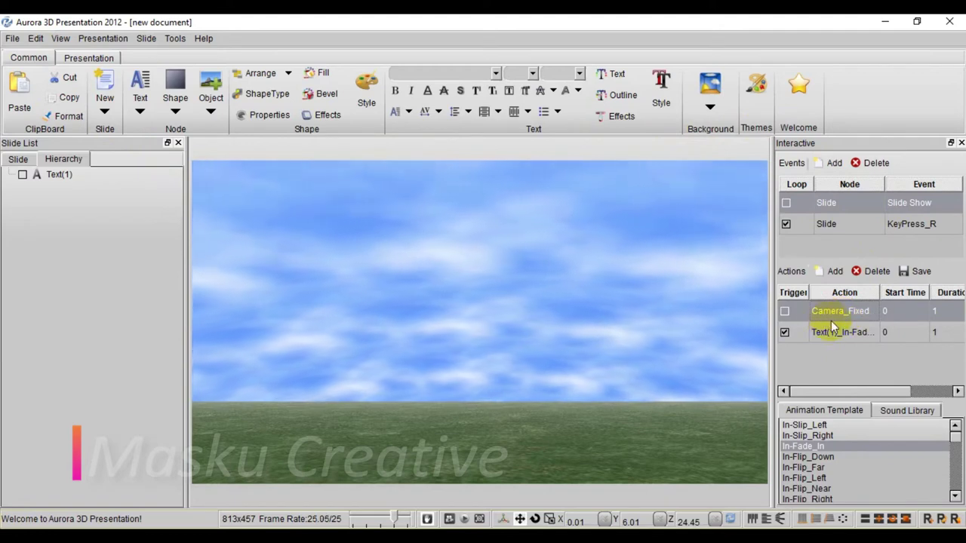
left_click_drag(832, 331, 828, 305)
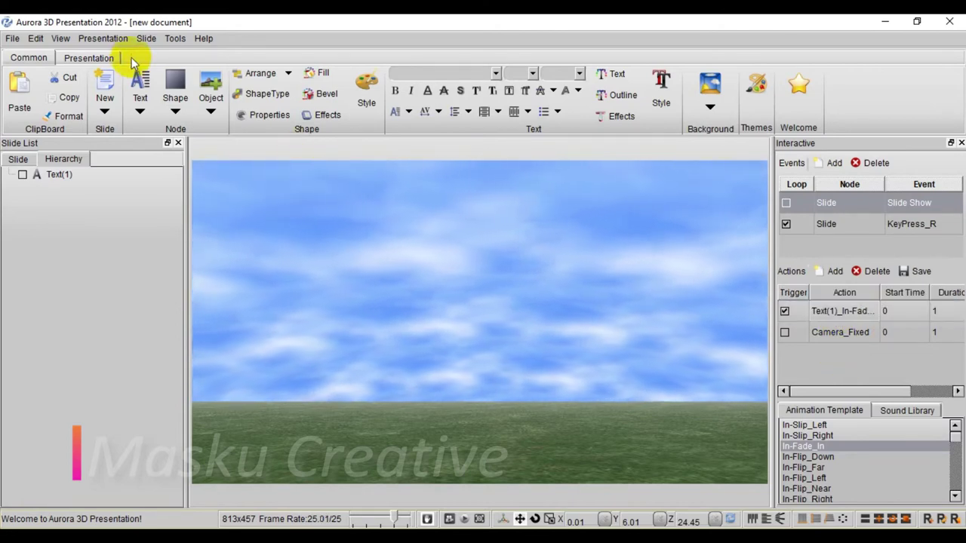
left_click(102, 39)
left_click(107, 72)
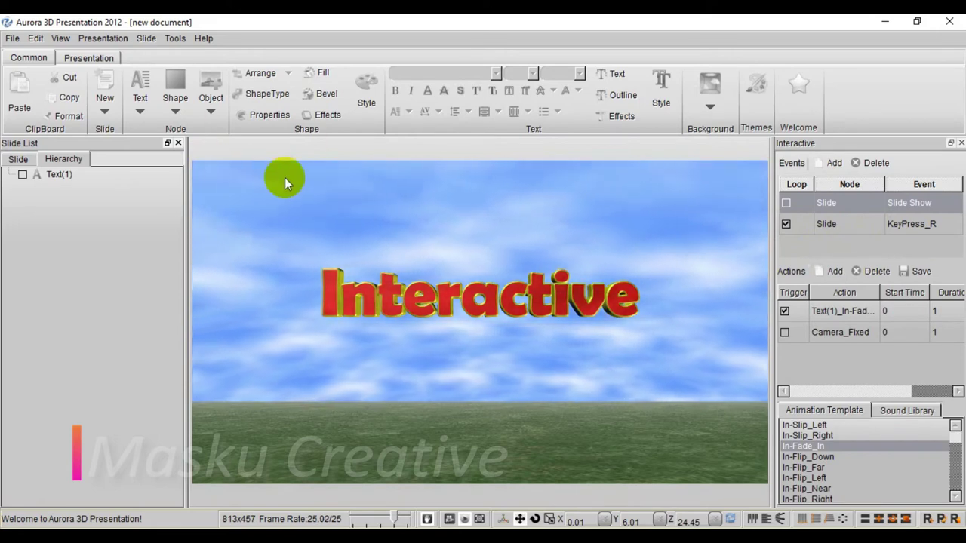
key("Escape")
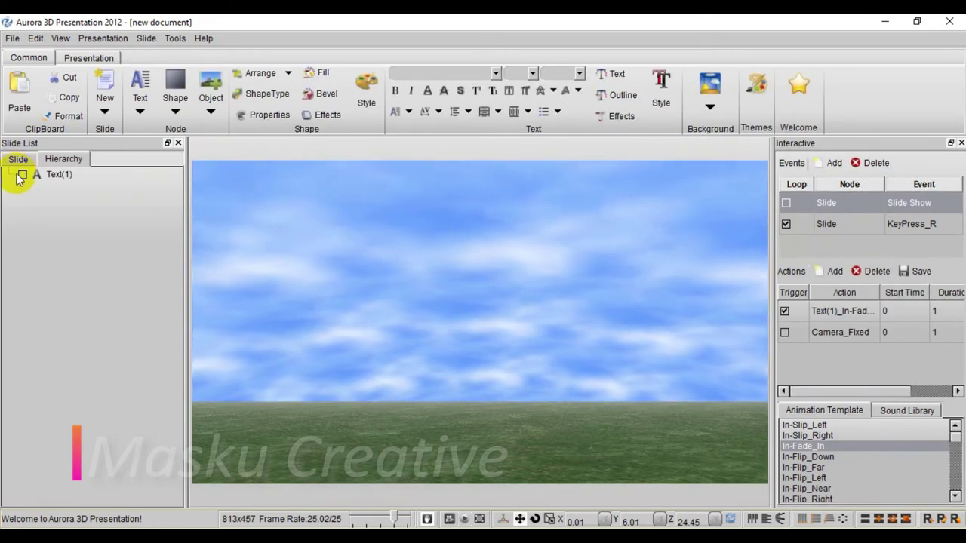
Step: Show Text(1) again and add a looping Left Mouse Click event on it
left_click(22, 174)
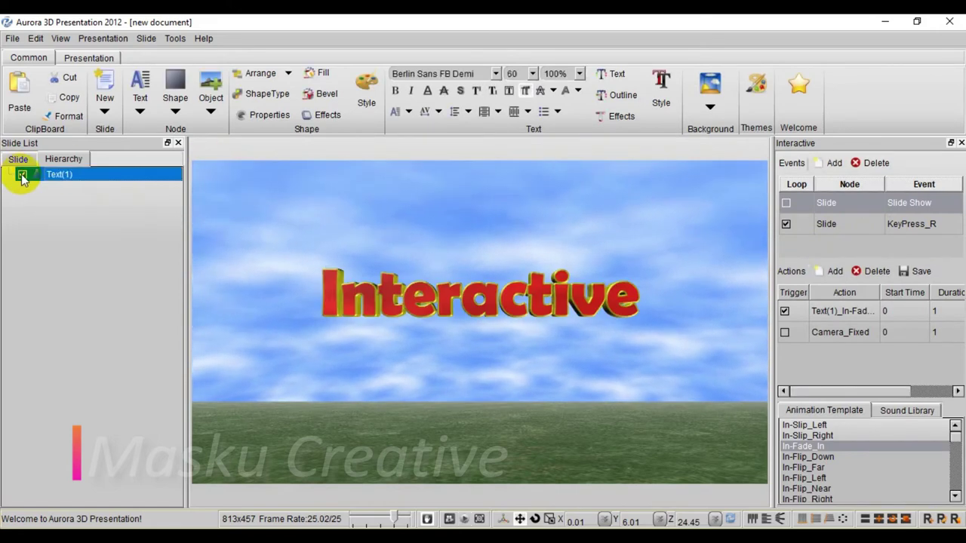
left_click(832, 163)
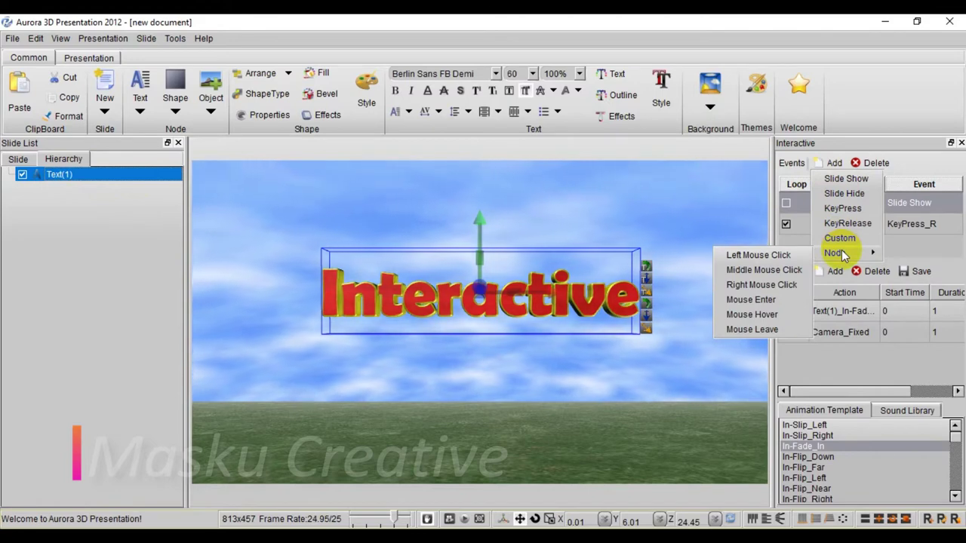
mouse_move(836, 252)
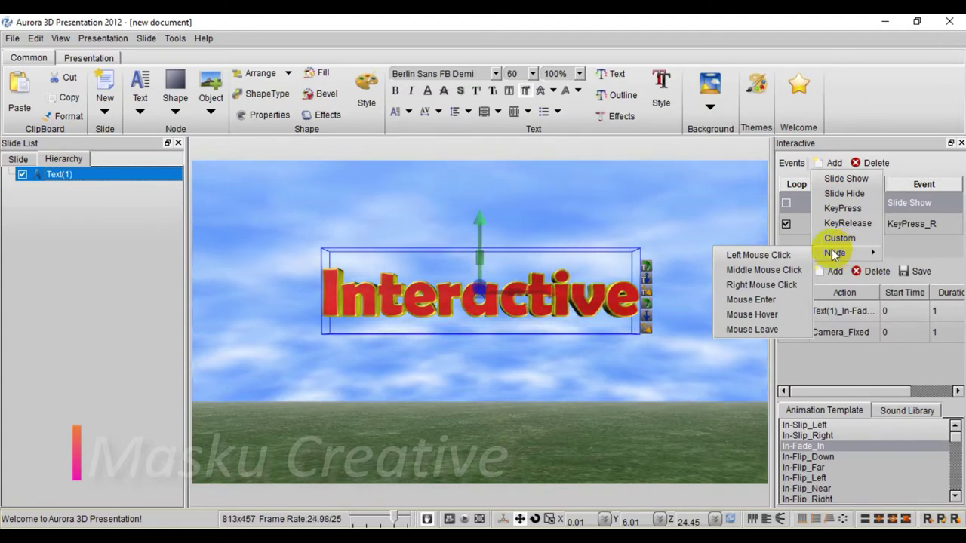
left_click(755, 257)
left_click(541, 312)
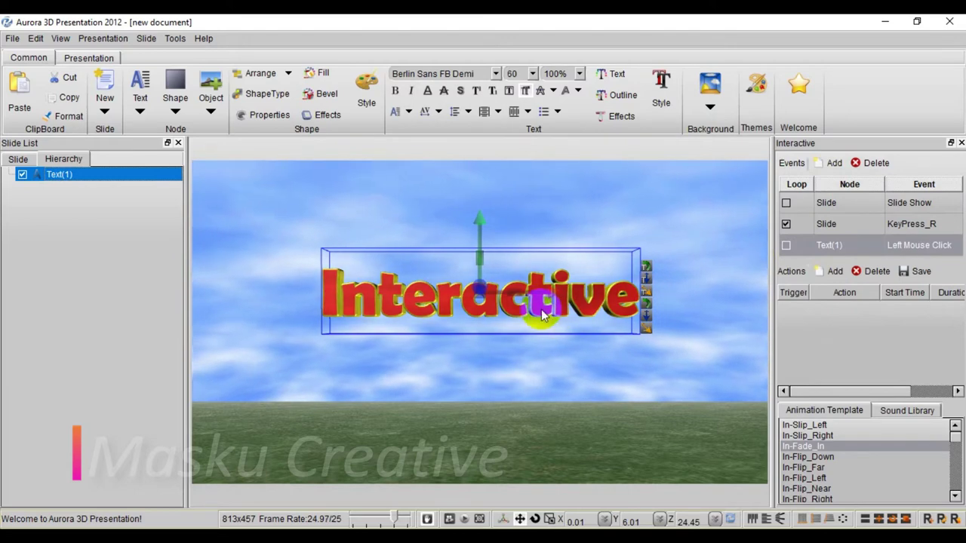
left_click(785, 245)
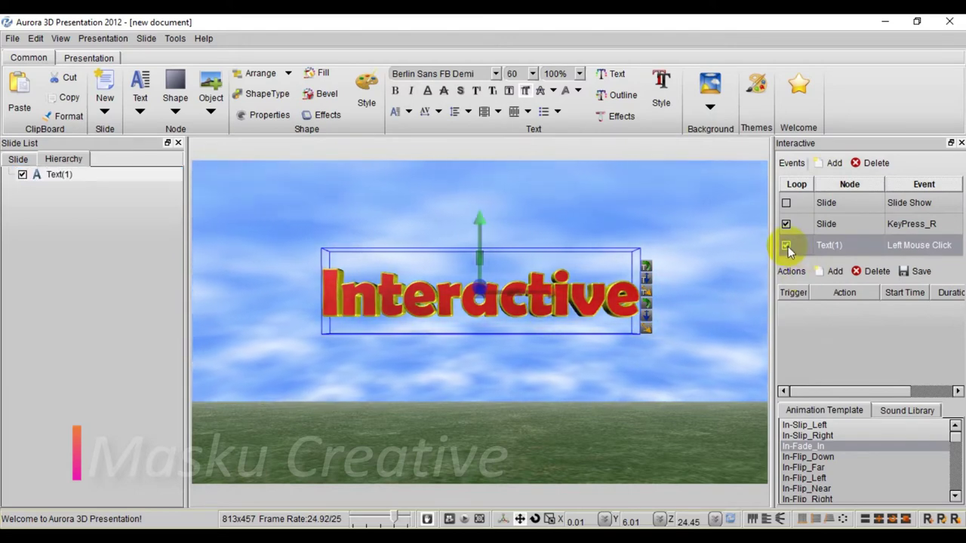
Step: Add a Node Animation moving the text 101.12 along Y, then recheck its settings
left_click(835, 272)
mouse_move(874, 301)
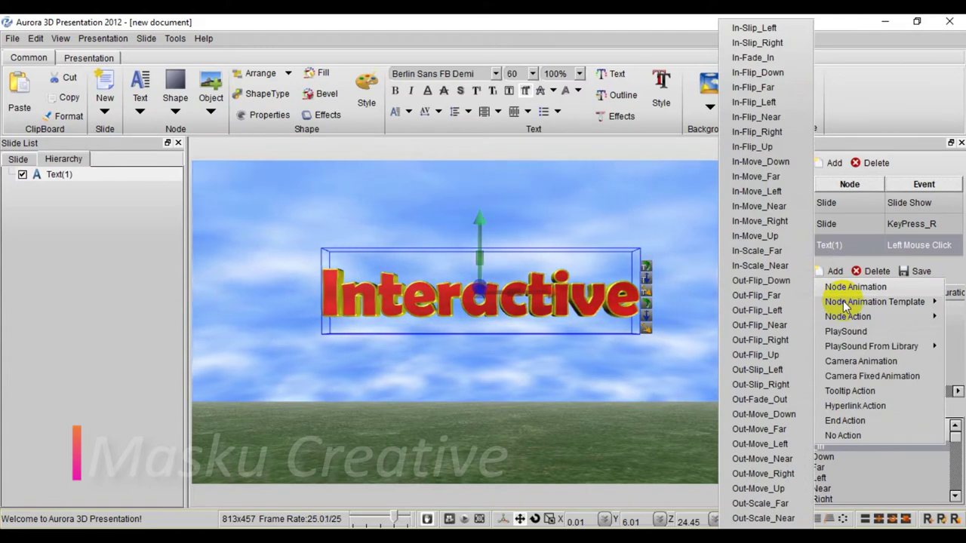
mouse_move(847, 316)
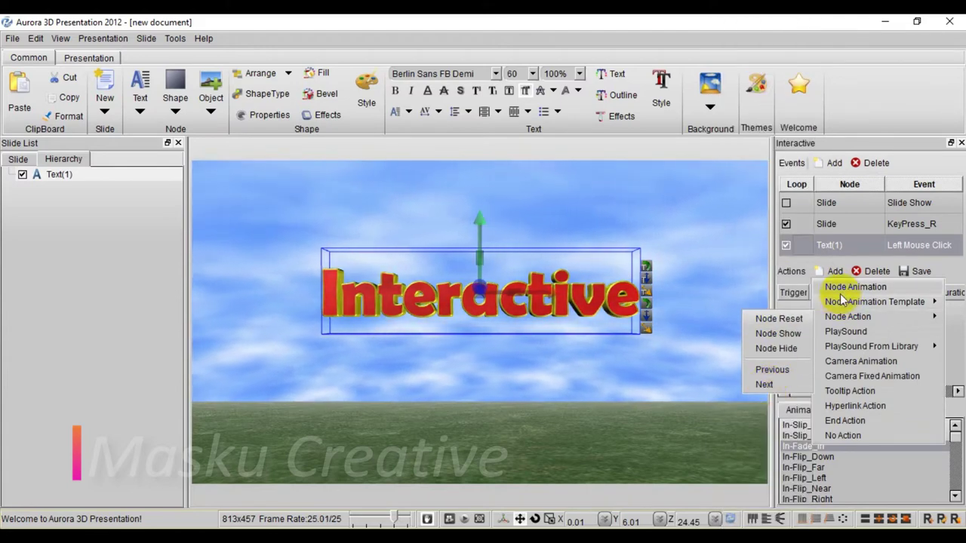
left_click(845, 286)
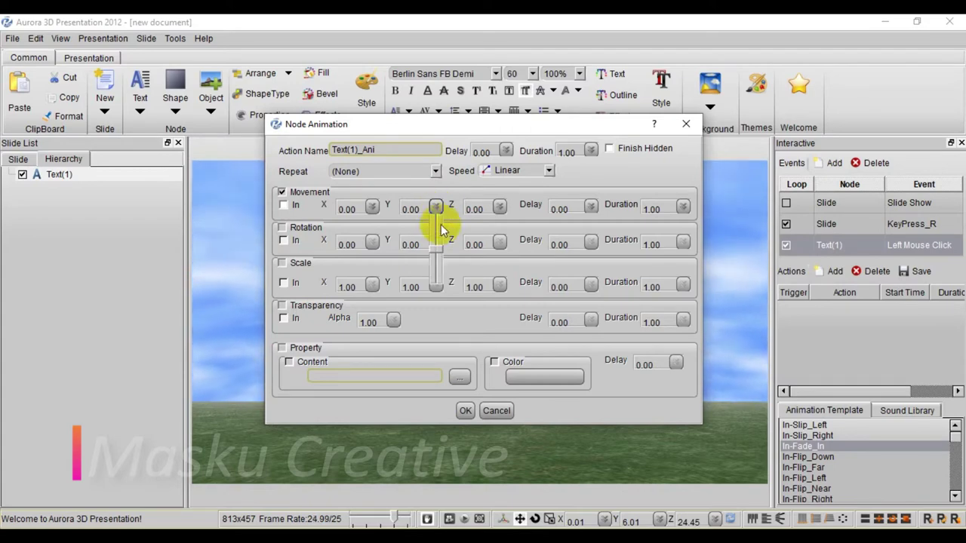
left_click_drag(437, 249, 439, 248)
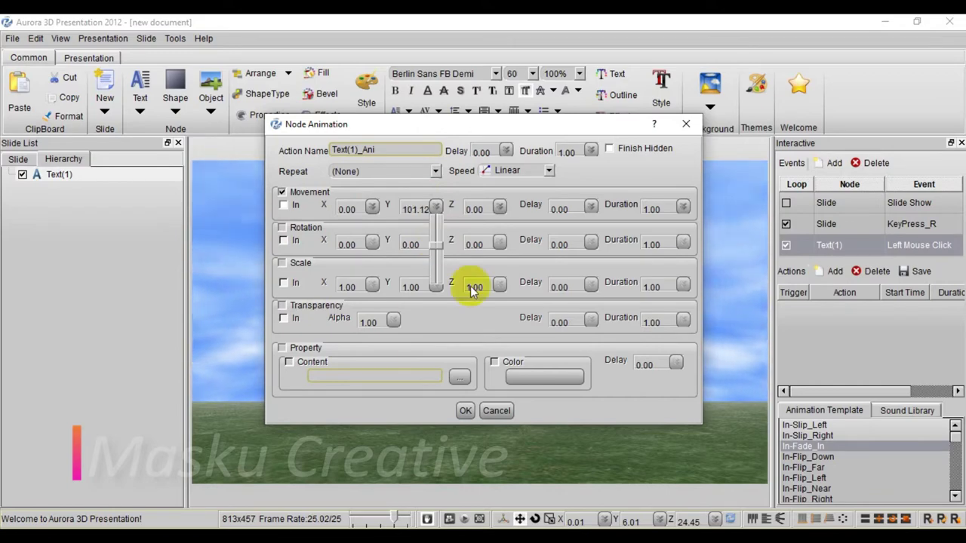
left_click(466, 411)
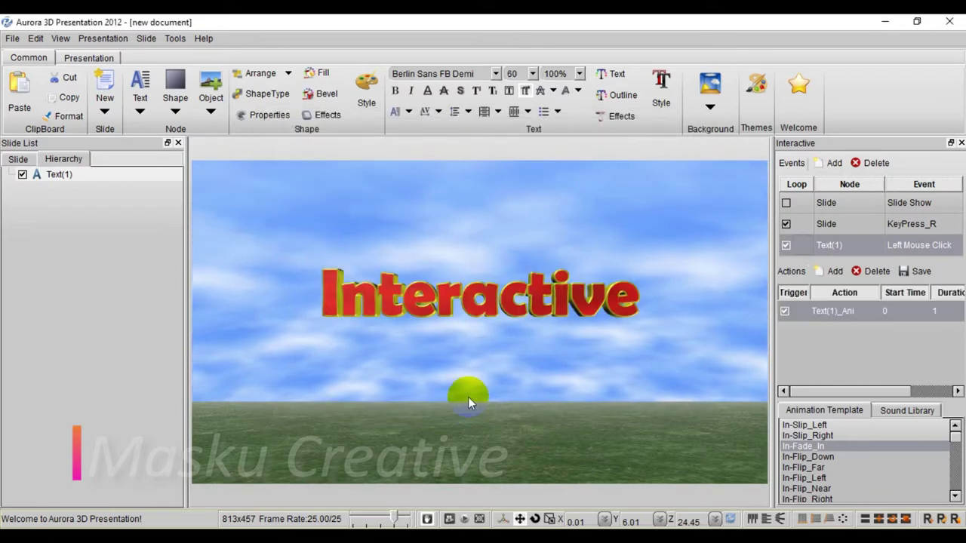
double_click(846, 314)
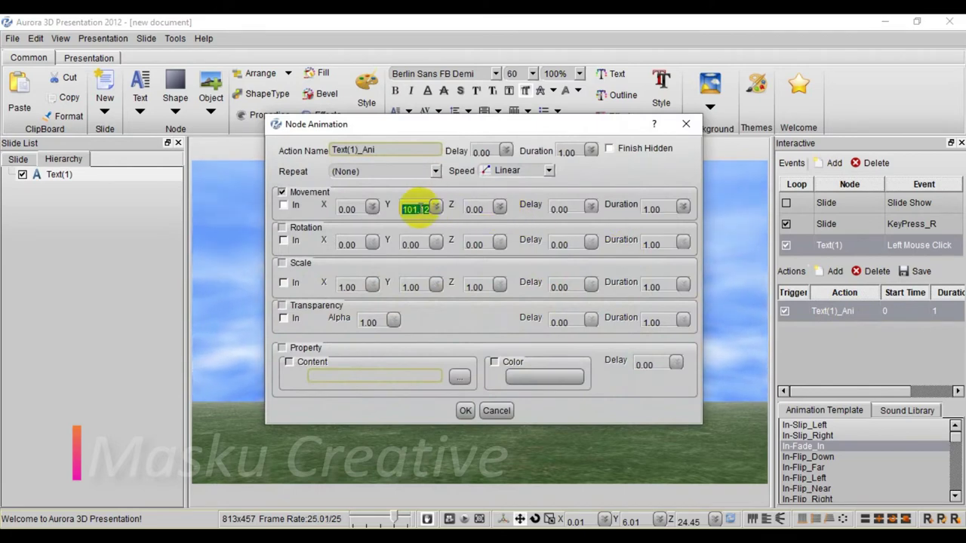
type("10")
left_click(465, 410)
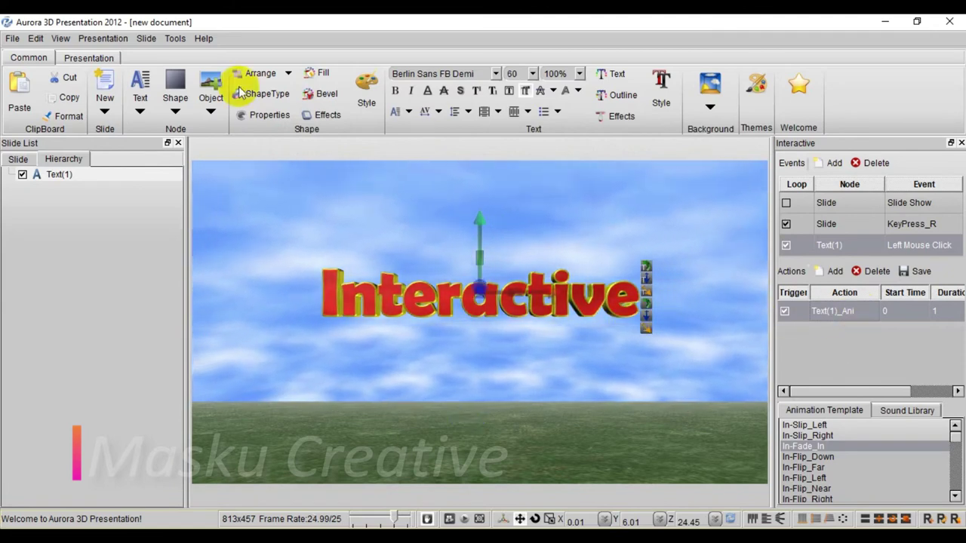
left_click(103, 39)
left_click(106, 71)
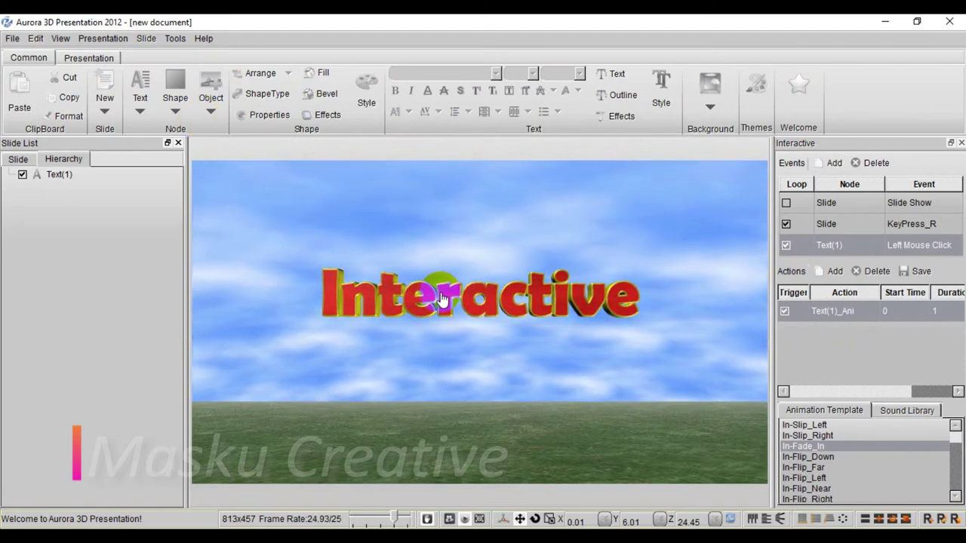
left_click(438, 298)
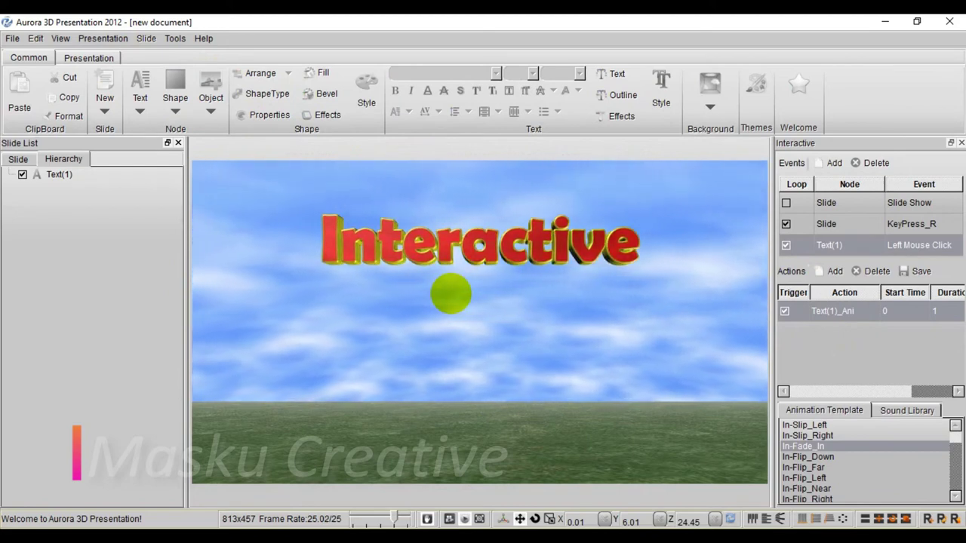
left_click(453, 258)
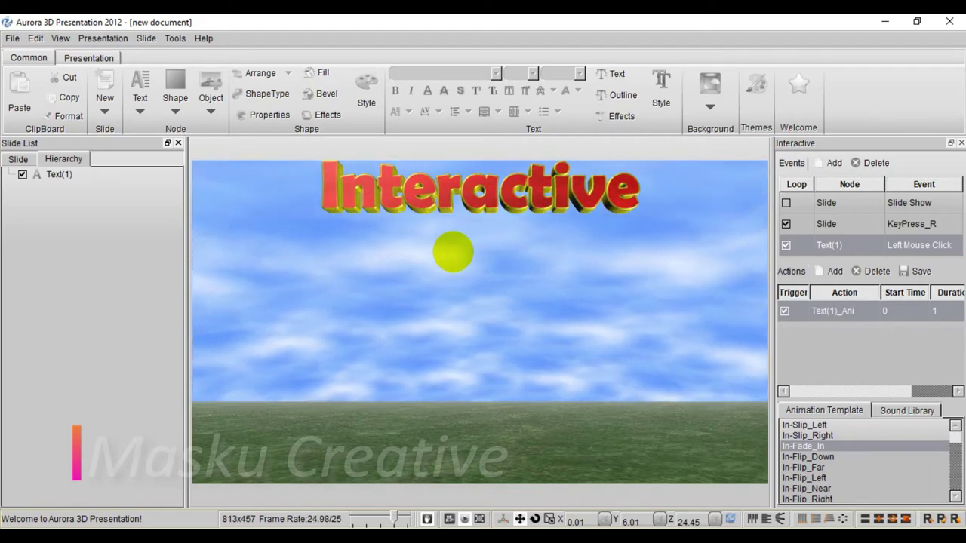
key("Escape")
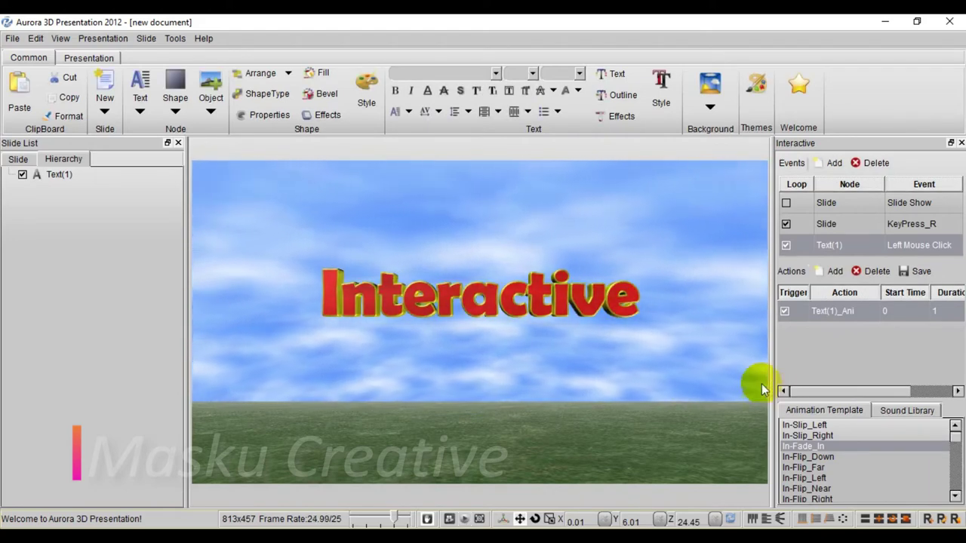
Step: Add a Mouse Hover event on Text(1) and set it to loop
left_click(833, 164)
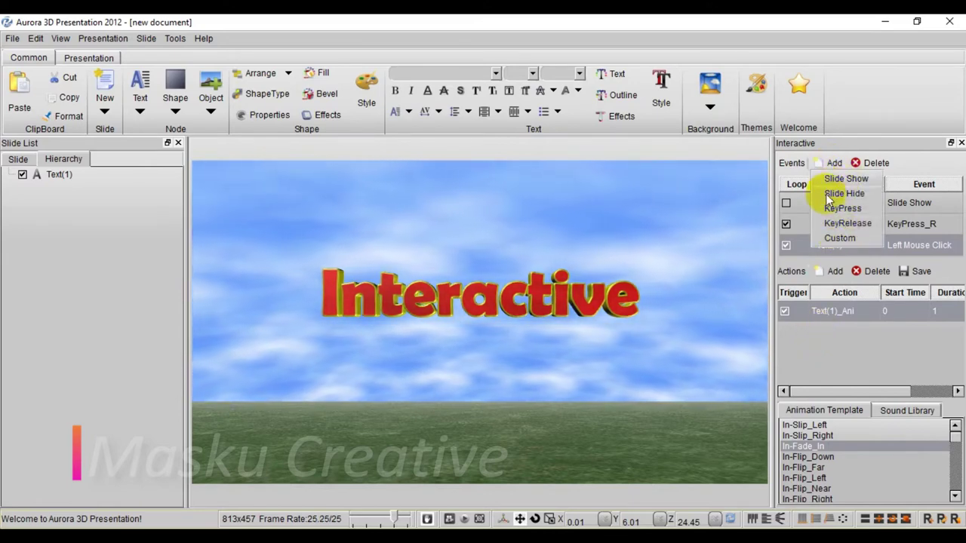
left_click(836, 250)
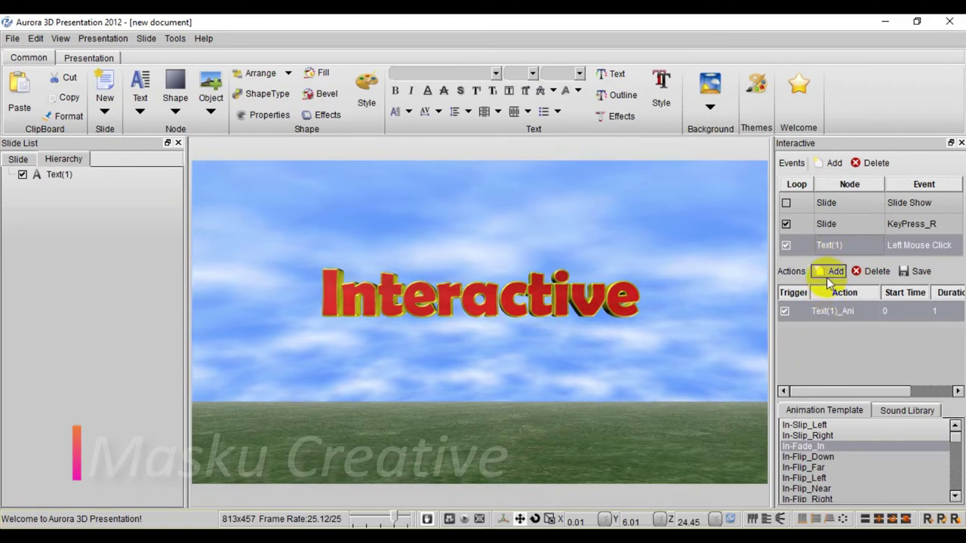
left_click(828, 274)
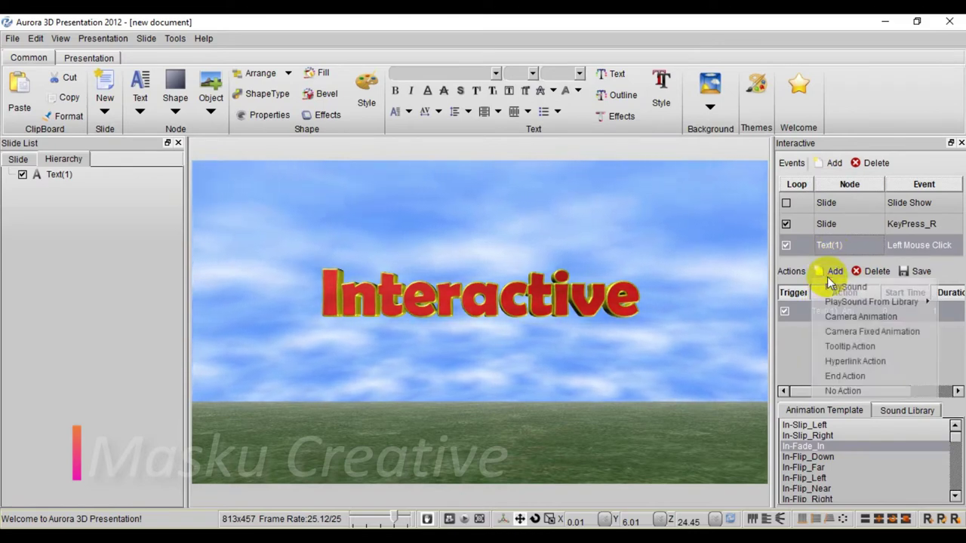
left_click(580, 302)
left_click(841, 165)
mouse_move(834, 253)
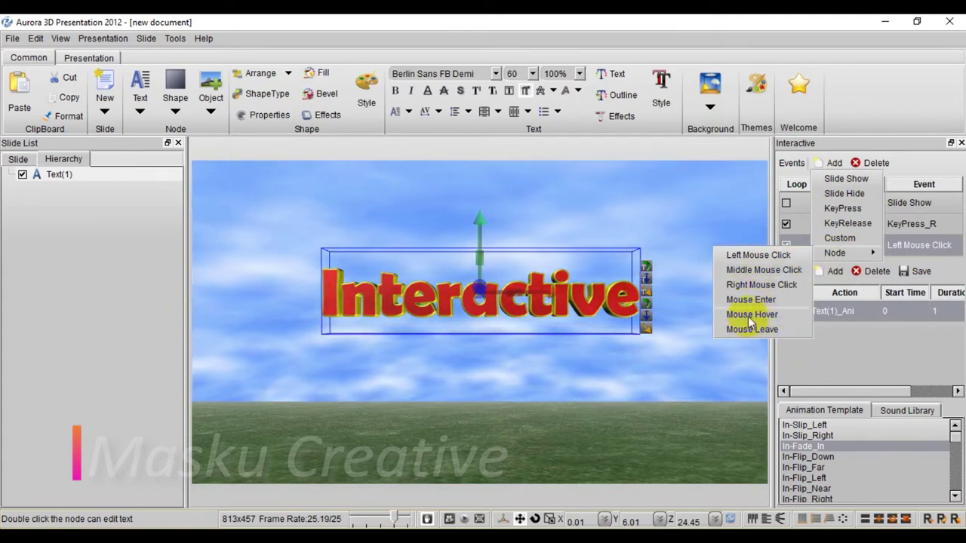
left_click(749, 316)
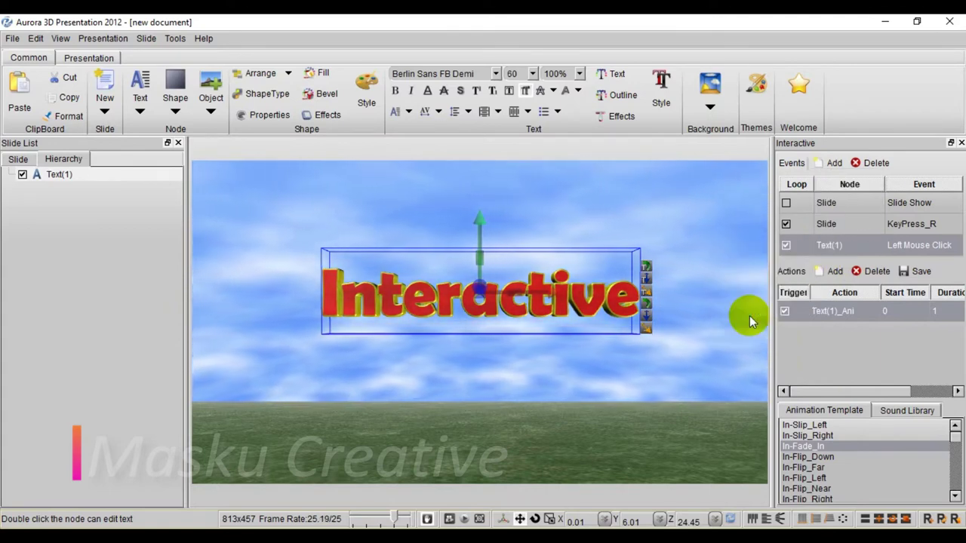
left_click(785, 247)
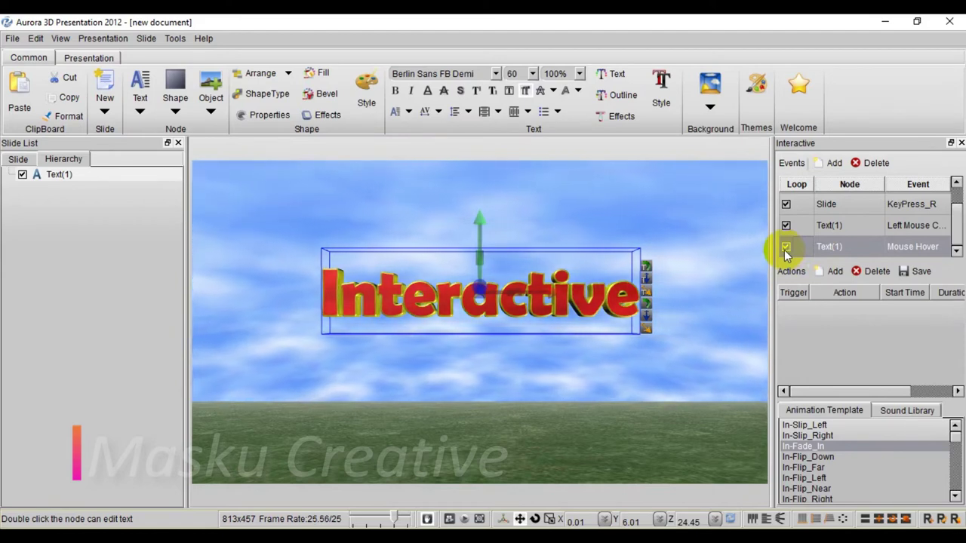
Step: Add a Tooltip action reading 'Ini adalah Efek Tooltips' at font size 9 to the text's hover event
left_click(834, 273)
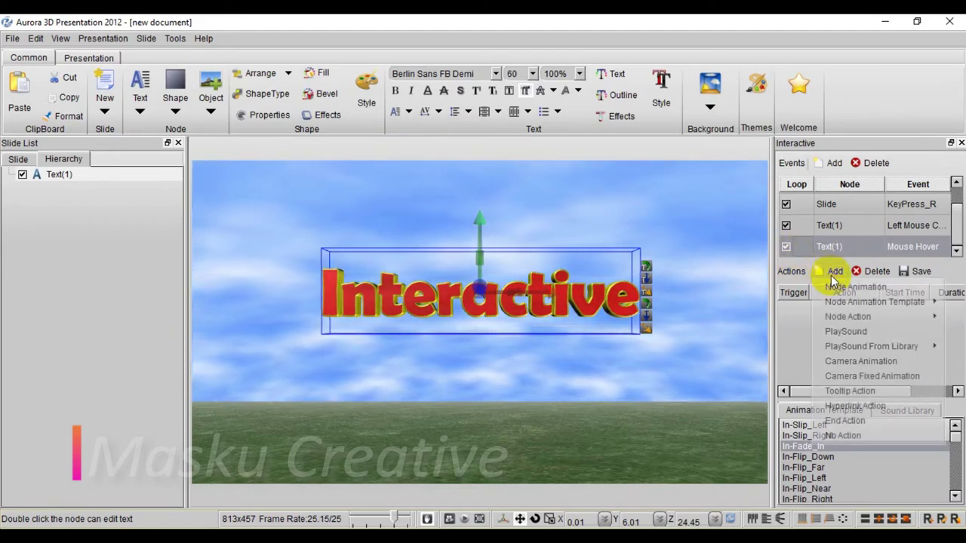
left_click(850, 392)
left_click(398, 208)
type("Ini adalah Efek Tooltips")
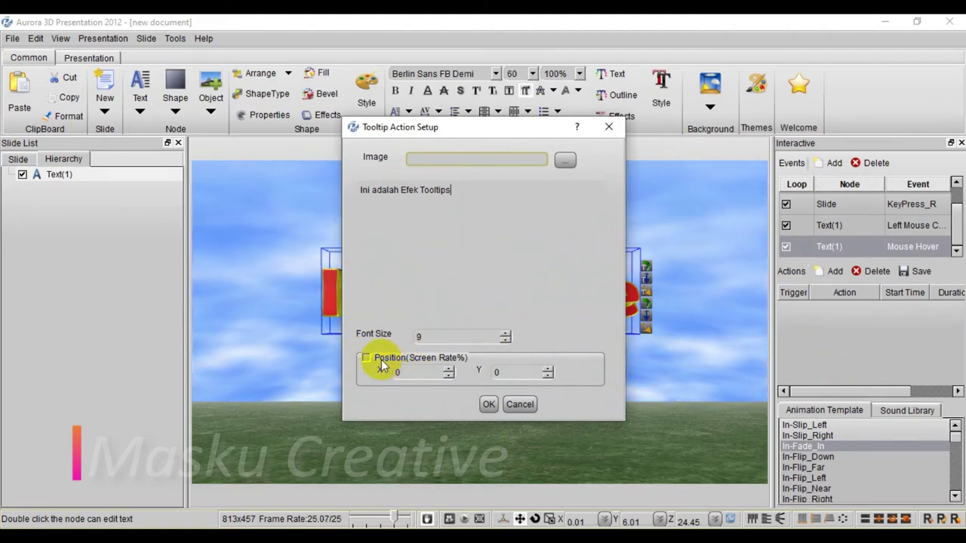
left_click(484, 405)
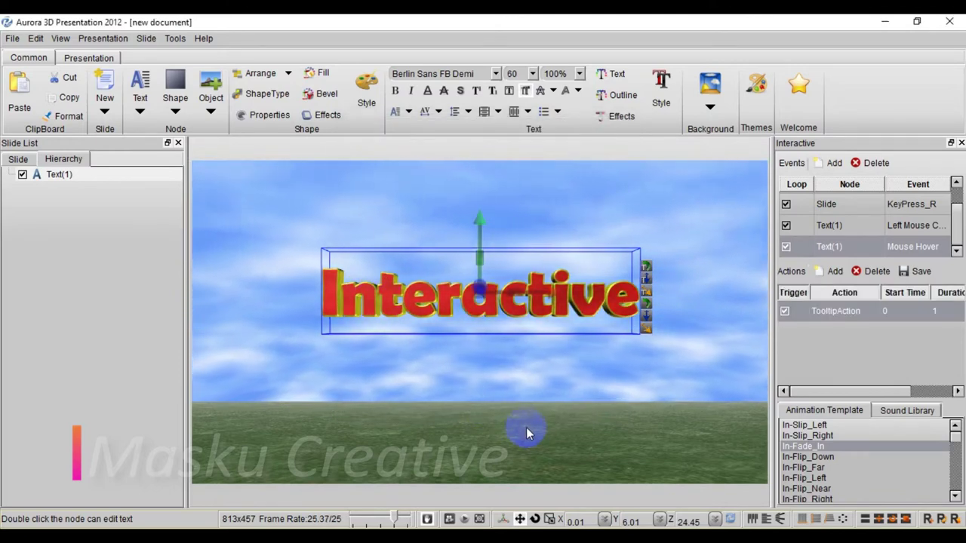
left_click(102, 38)
left_click(120, 70)
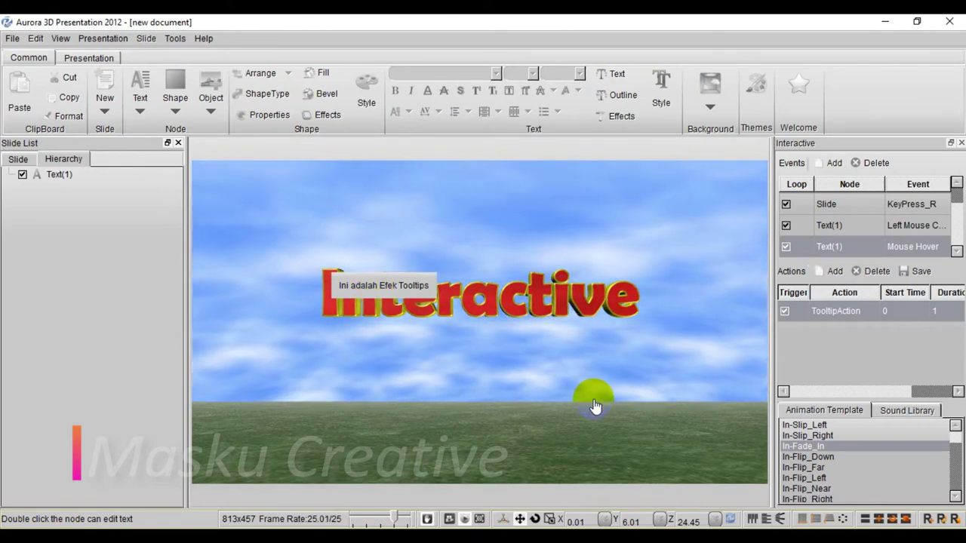
mouse_move(618, 302)
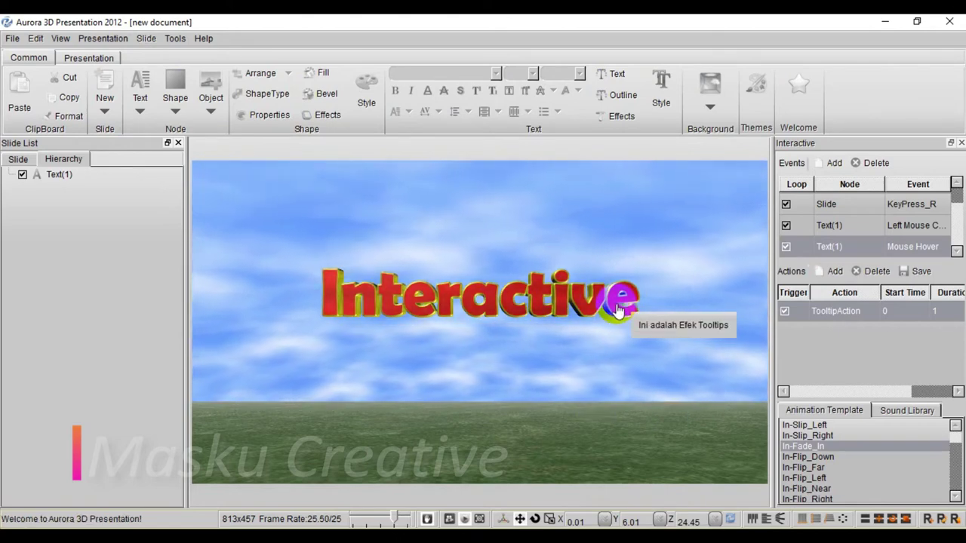
key("r")
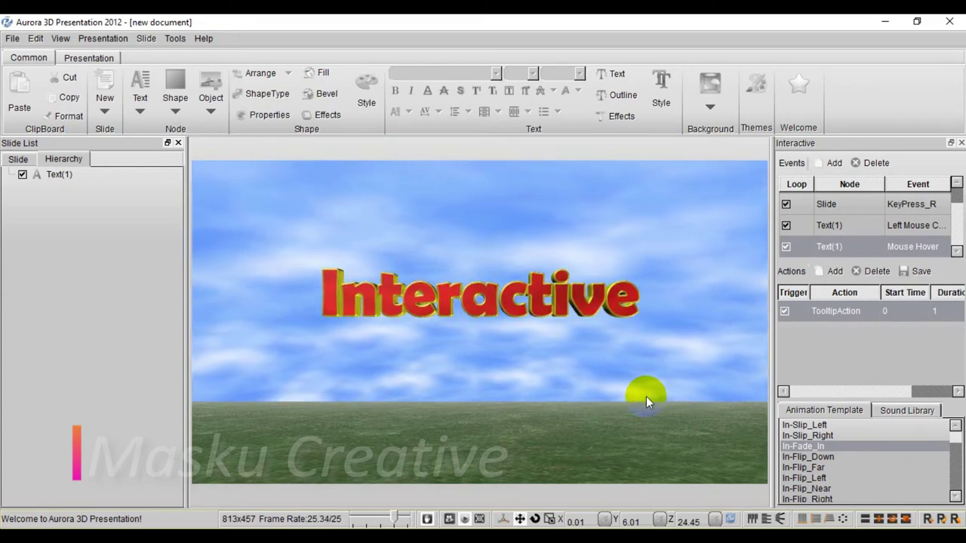
left_click(566, 330)
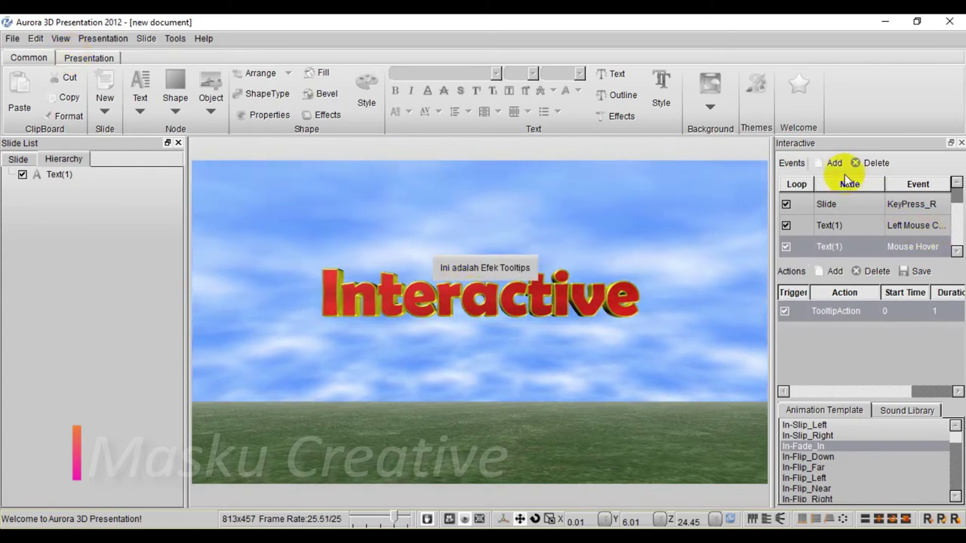
left_click(557, 289)
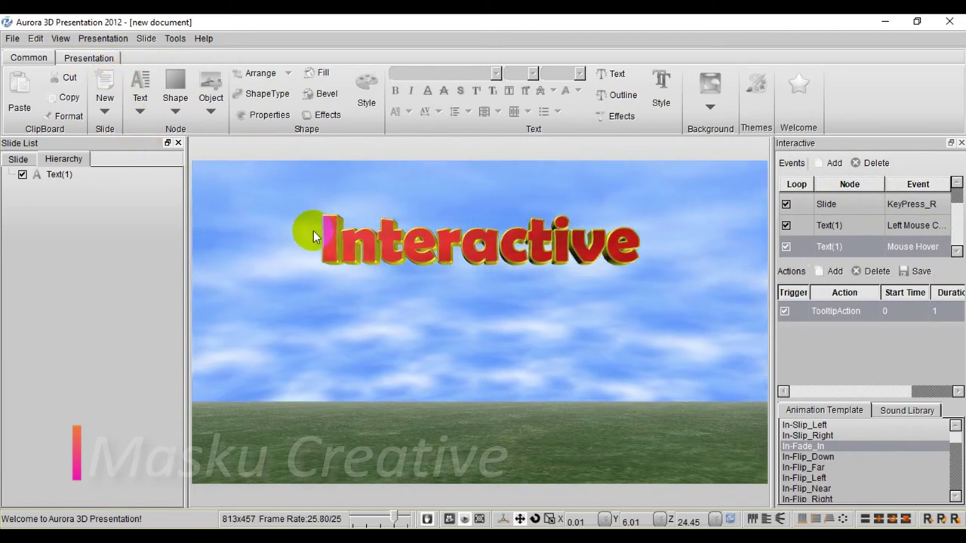
left_click(315, 231)
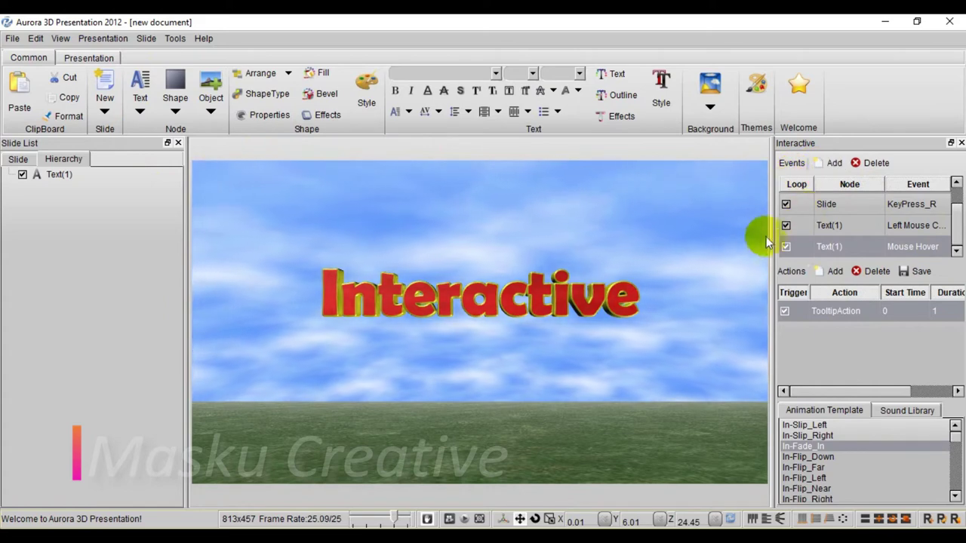
Step: Add a looping KeyPress_Up event to the slide, triggered by the Up key
left_click(832, 164)
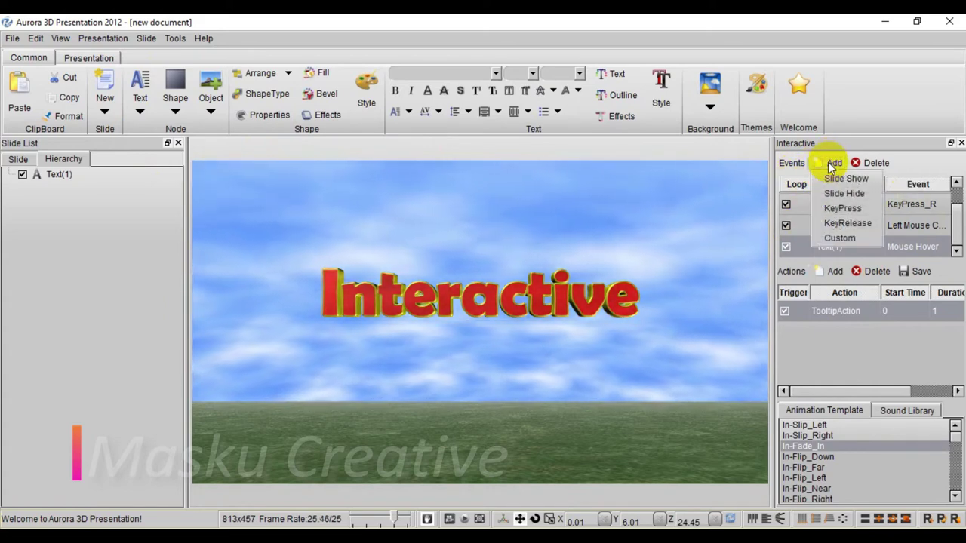
left_click(842, 209)
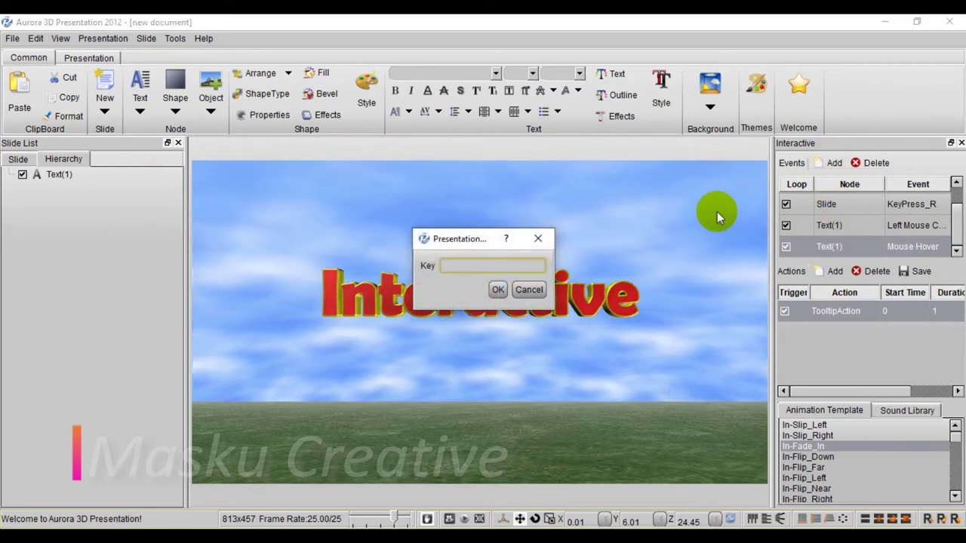
type("Up")
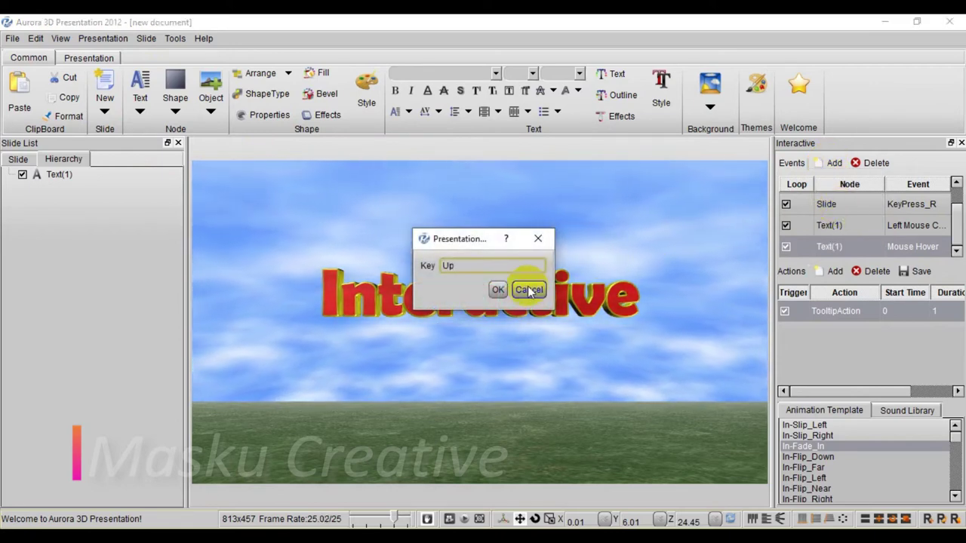
left_click(498, 290)
left_click(785, 247)
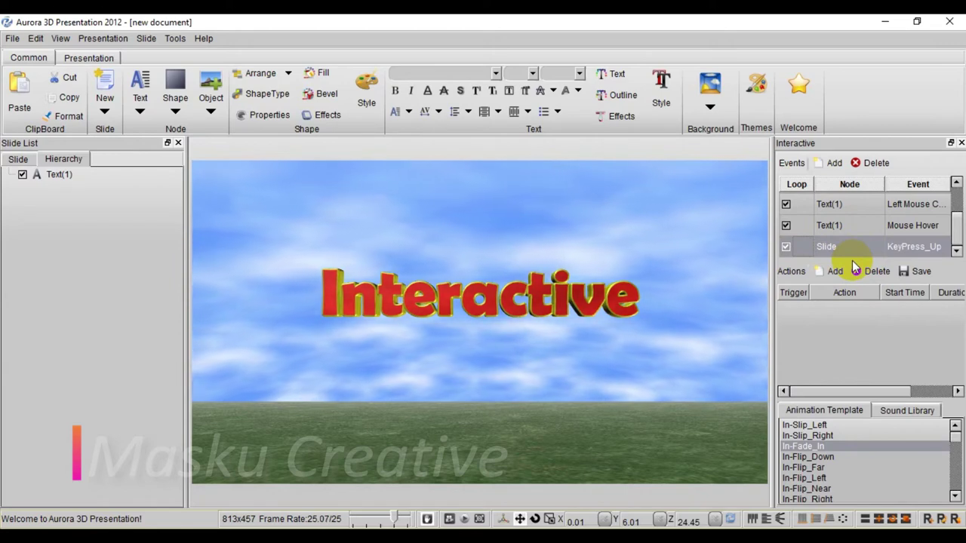
Step: Give the Up-key event a Camera Move animation with Pos Y set to -7
left_click(833, 272)
mouse_move(871, 302)
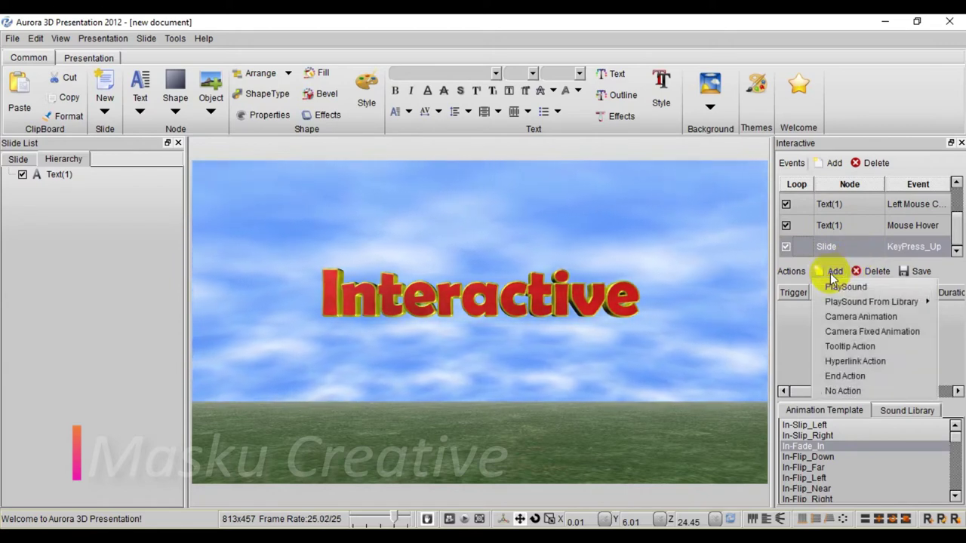
left_click(861, 317)
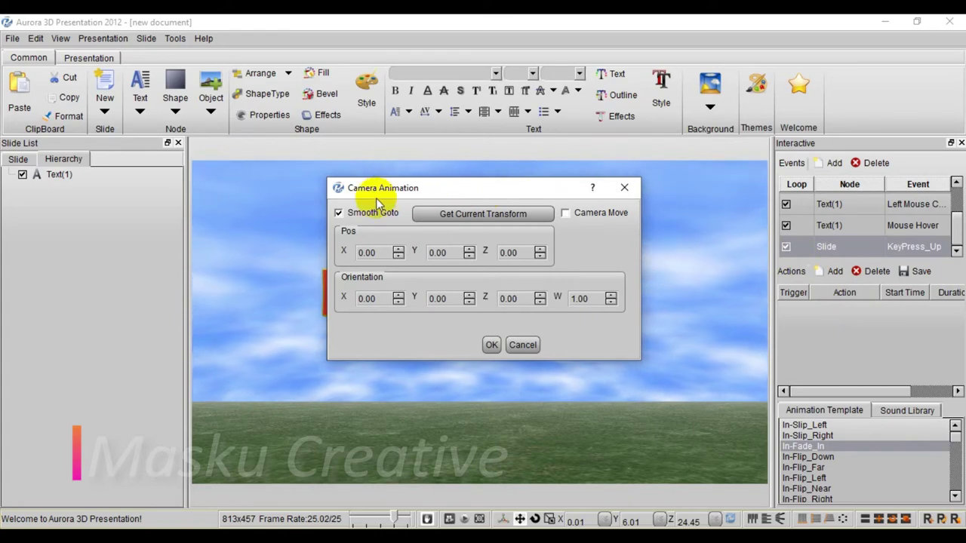
left_click(564, 213)
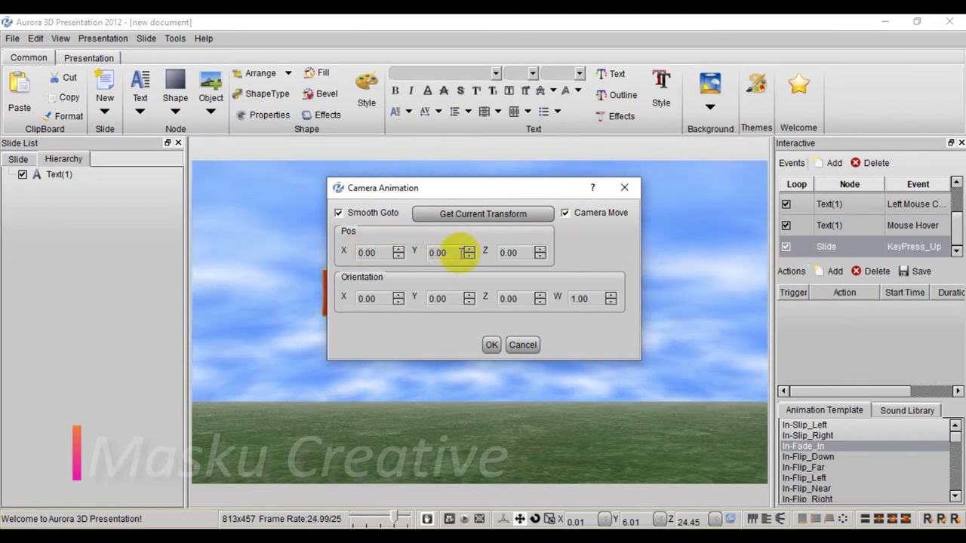
left_click_drag(451, 252, 425, 258)
type("10")
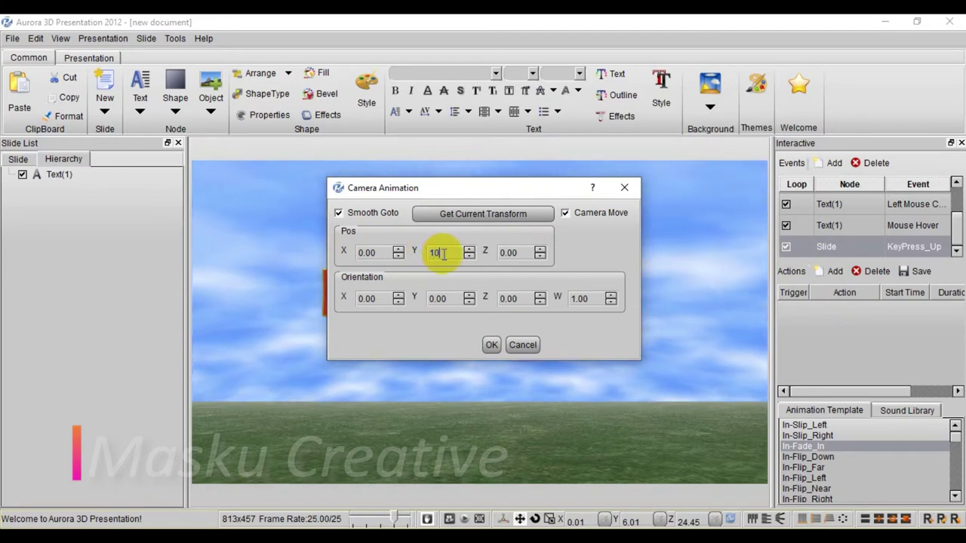
key("BackSpace")
key("BackSpace")
type("7")
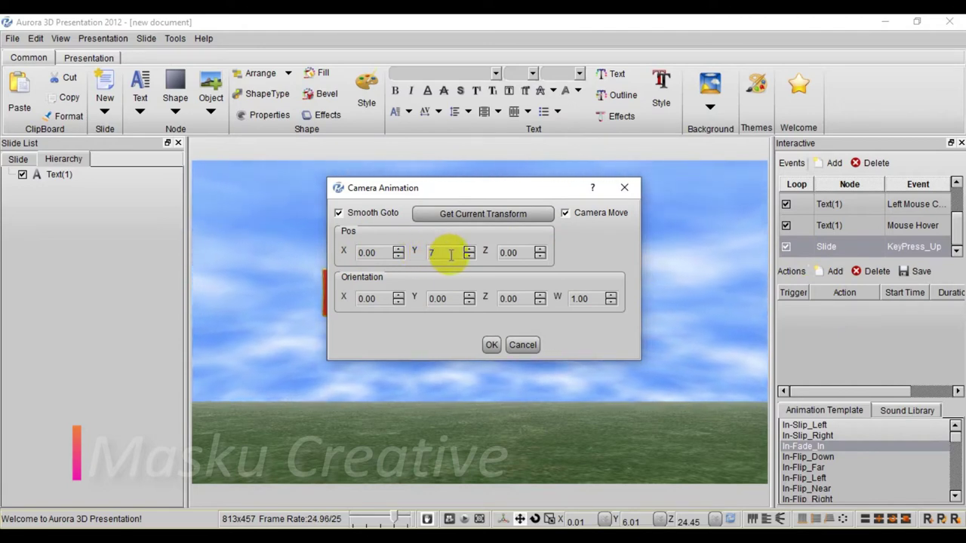
left_click(491, 344)
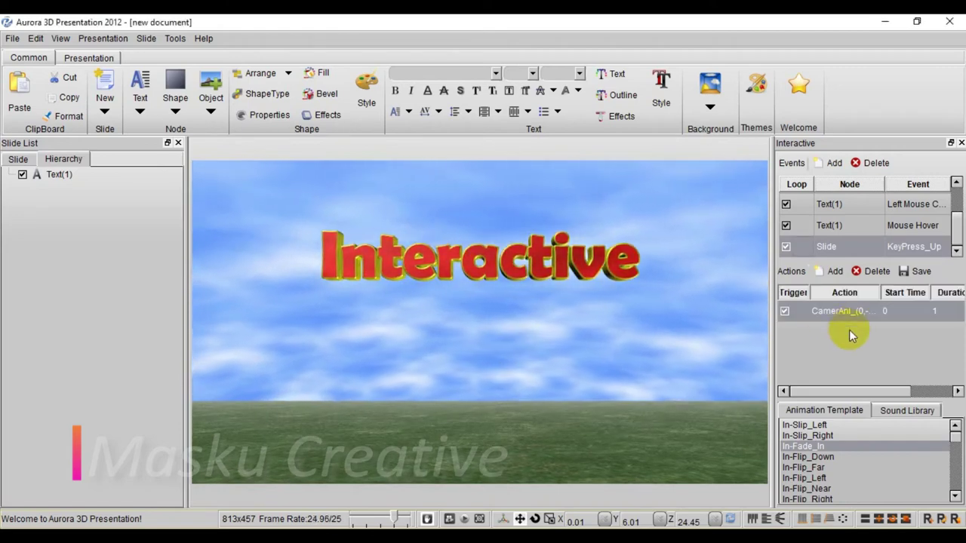
Step: Retarget the Up-key camera move to X -7, Y 0, replaying it to check the view
double_click(840, 311)
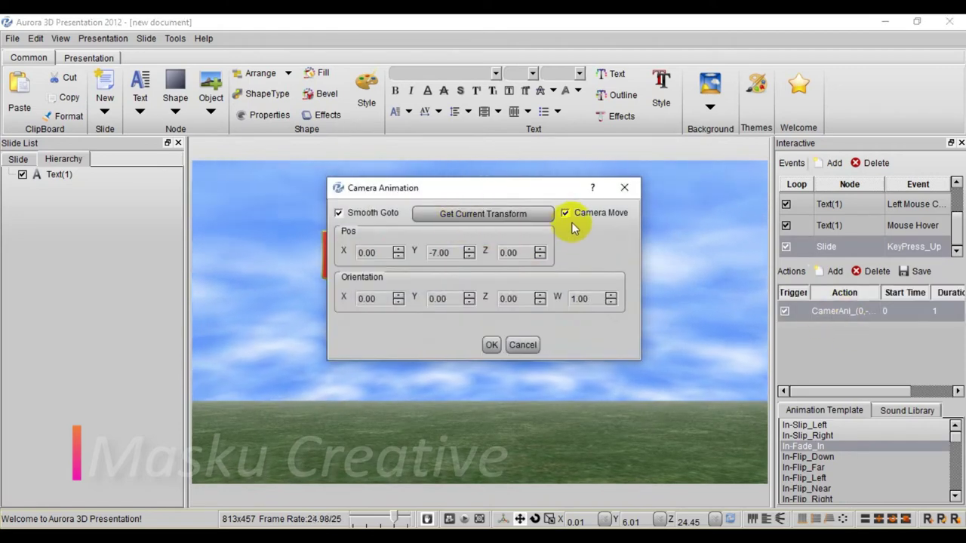
left_click_drag(450, 252, 359, 258)
type("-7")
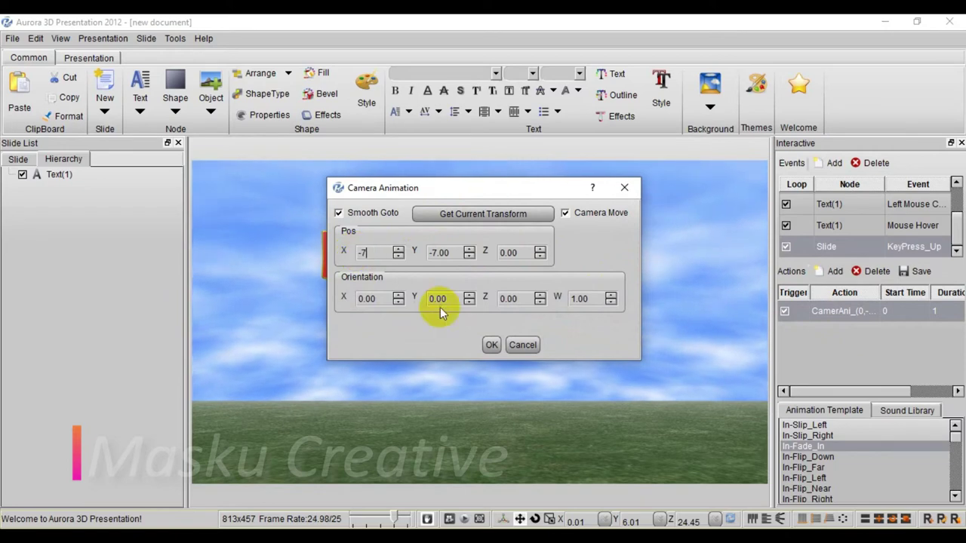
left_click(492, 345)
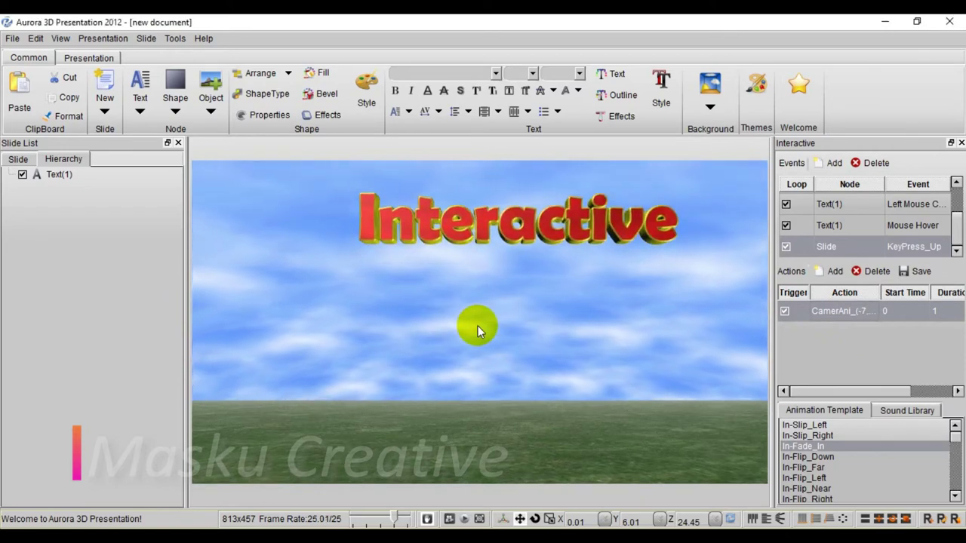
left_click(447, 518)
double_click(838, 309)
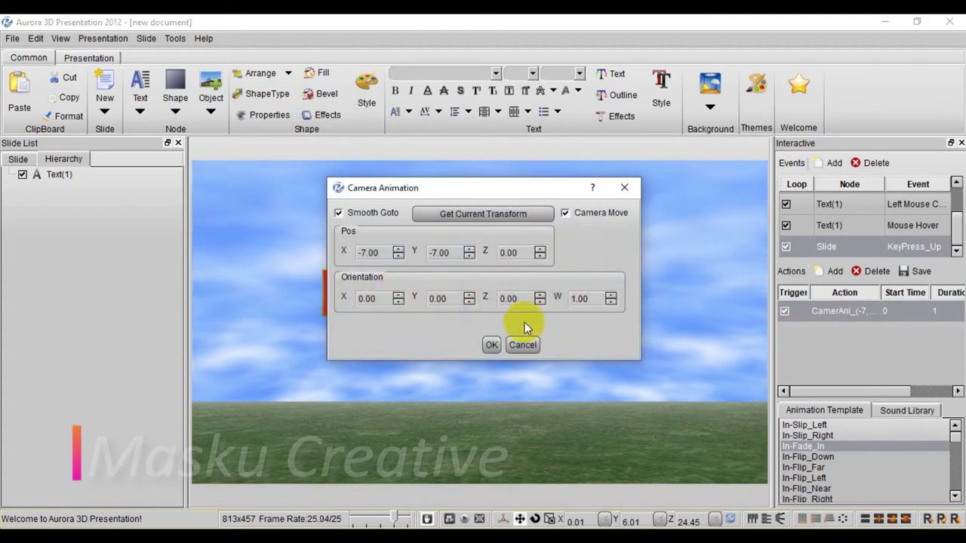
left_click(490, 345)
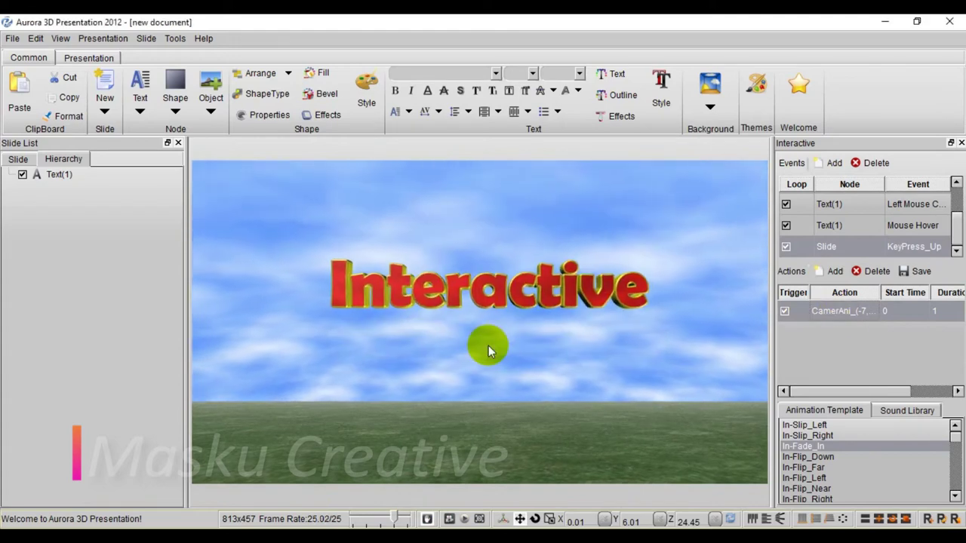
double_click(848, 311)
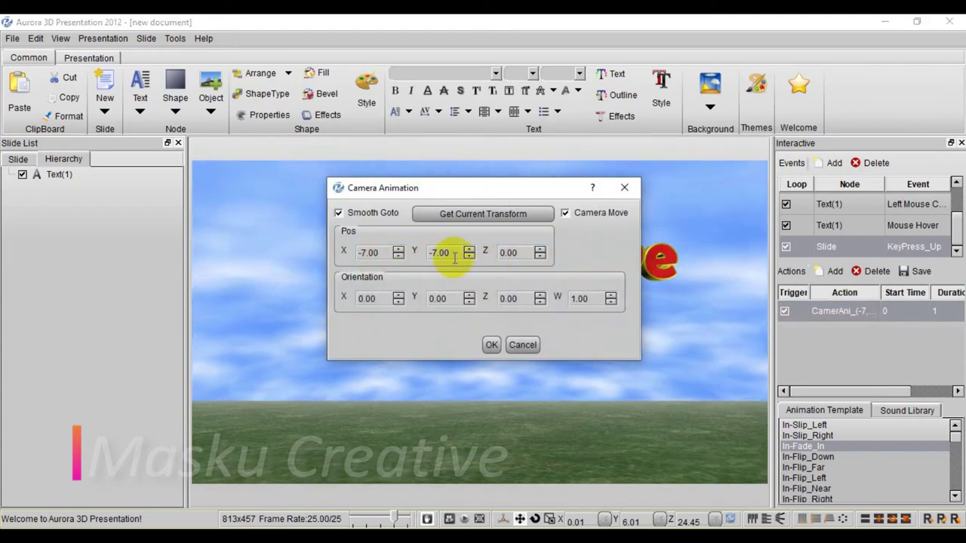
left_click_drag(451, 252, 411, 256)
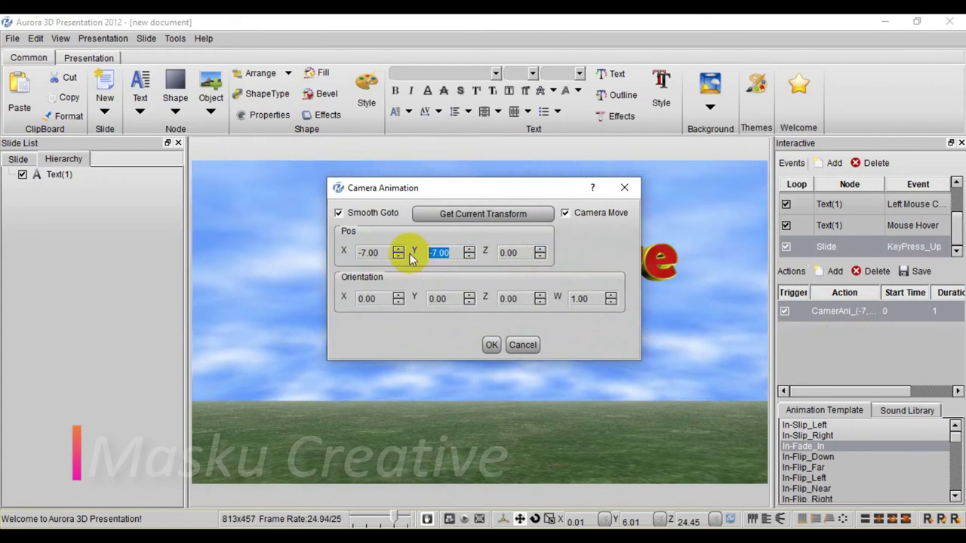
type("0")
left_click(488, 347)
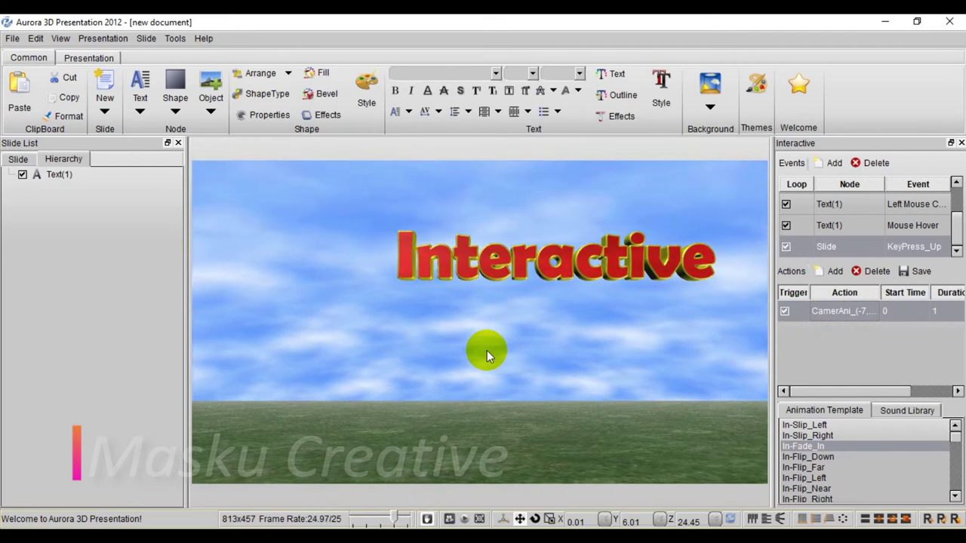
double_click(834, 310)
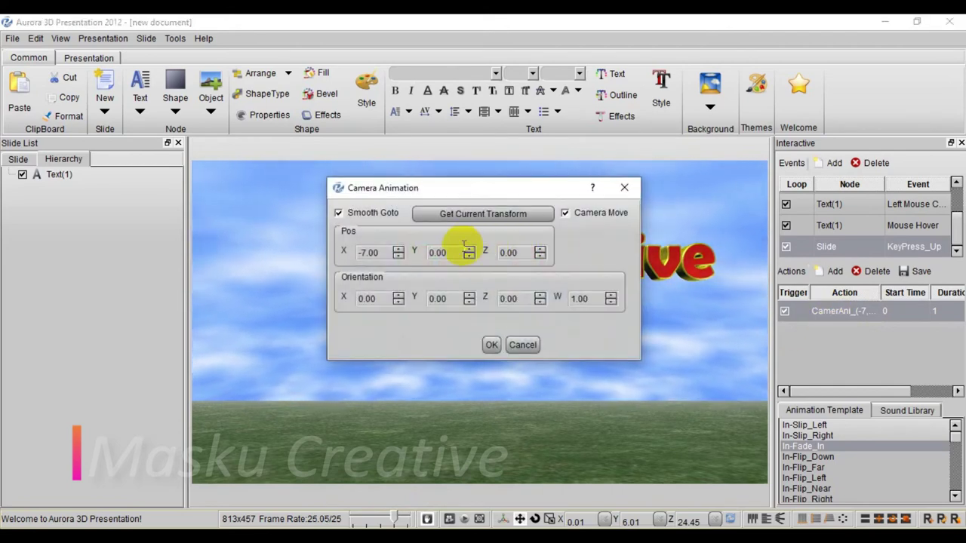
left_click(623, 187)
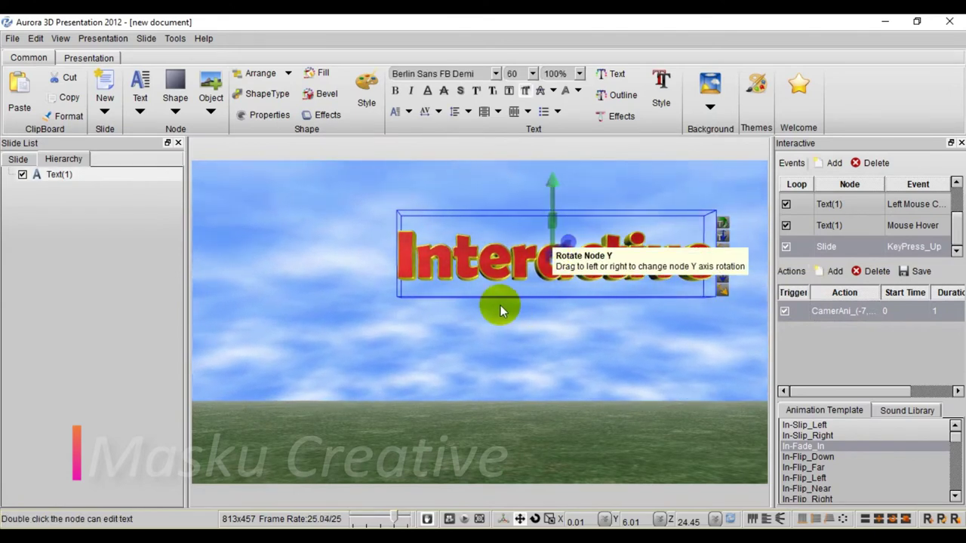
double_click(822, 311)
left_click_drag(462, 256, 419, 253)
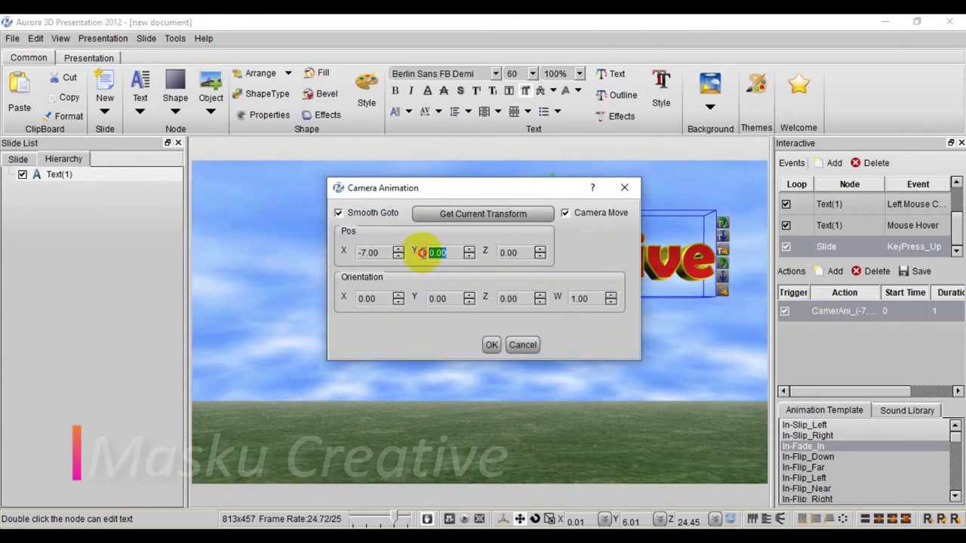
key("BackSpace")
type("-7")
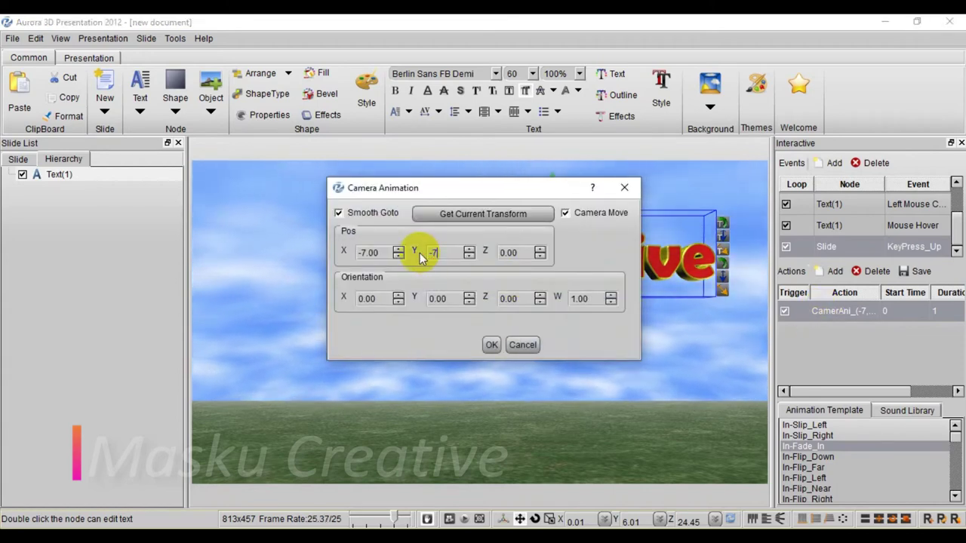
left_click_drag(370, 253, 337, 254)
type("-")
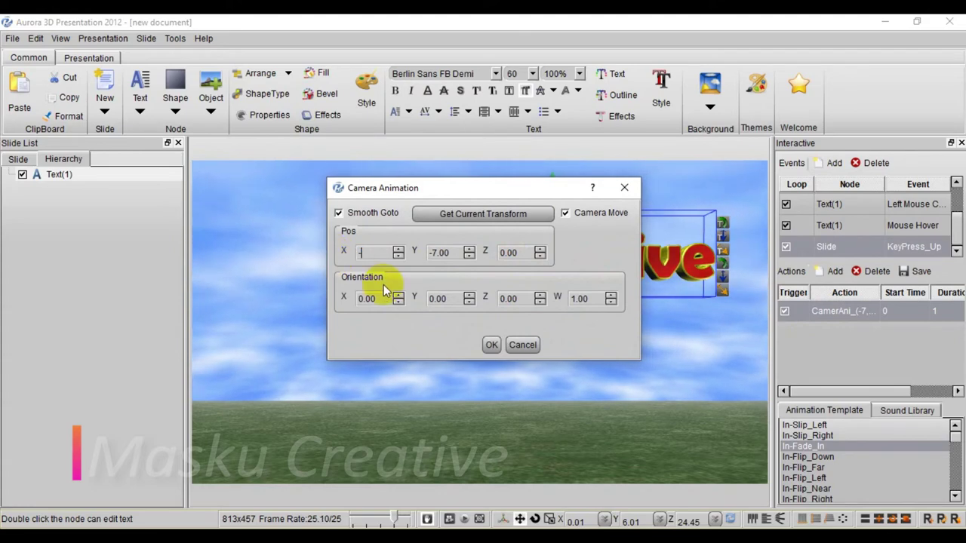
key("BackSpace")
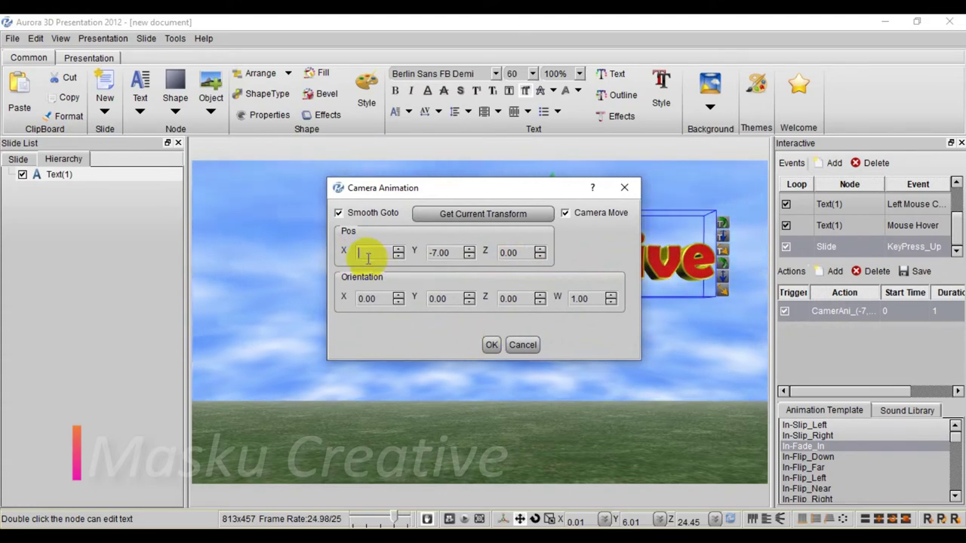
type("0")
left_click(491, 345)
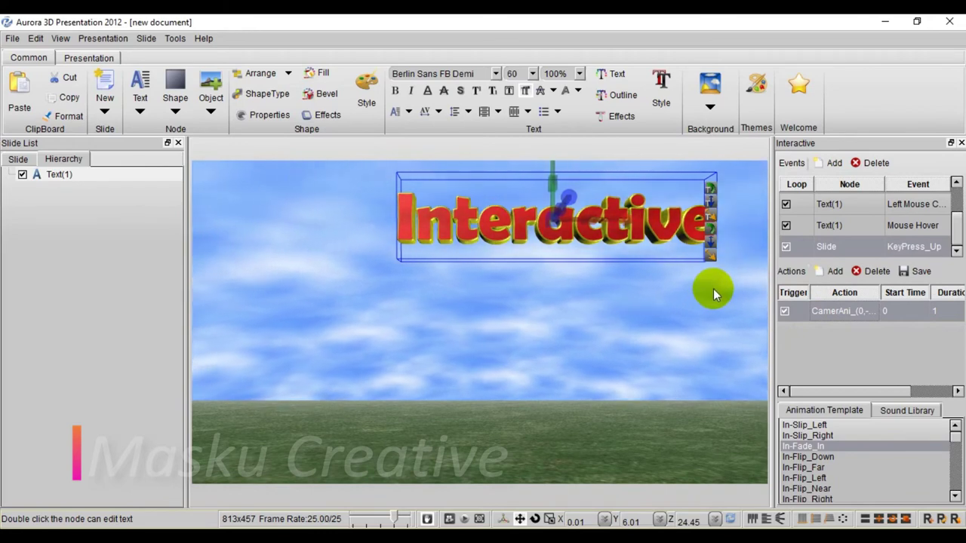
left_click(448, 518)
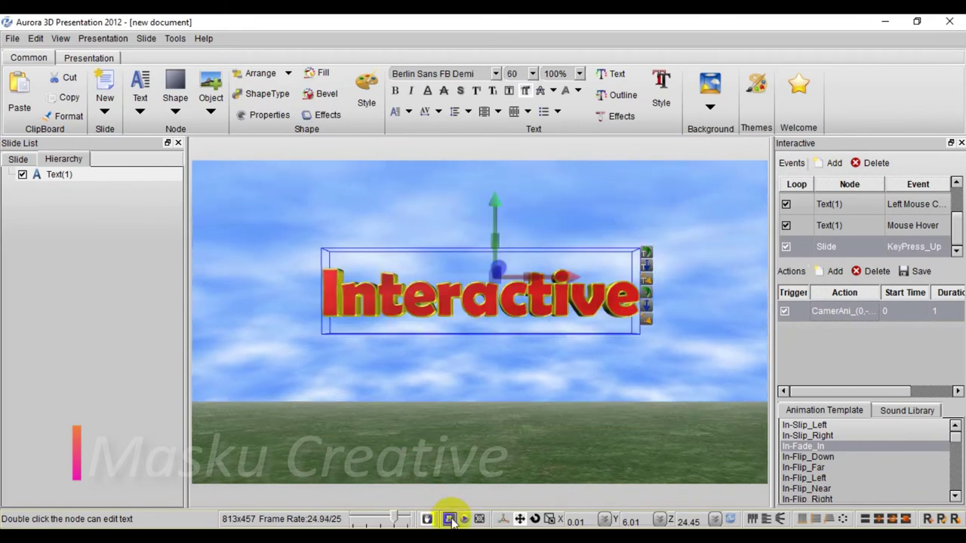
double_click(836, 312)
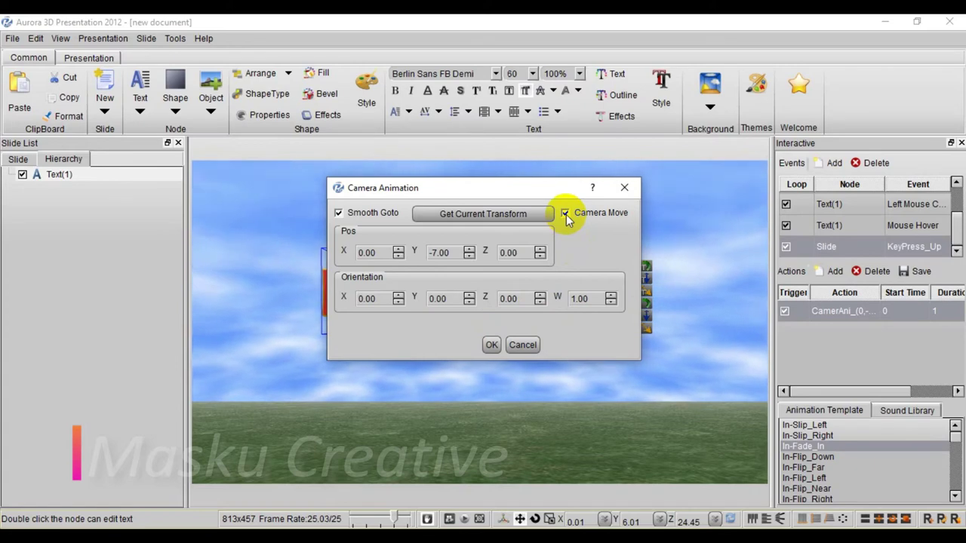
left_click(491, 345)
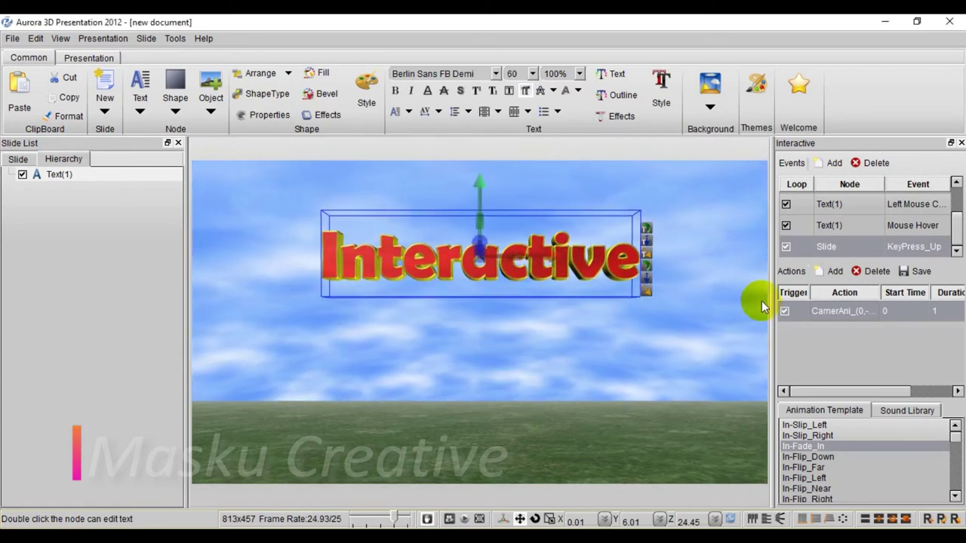
Step: Reset the camera animation's Pos Y to 0 and enter 7 for Pos Z
double_click(826, 310)
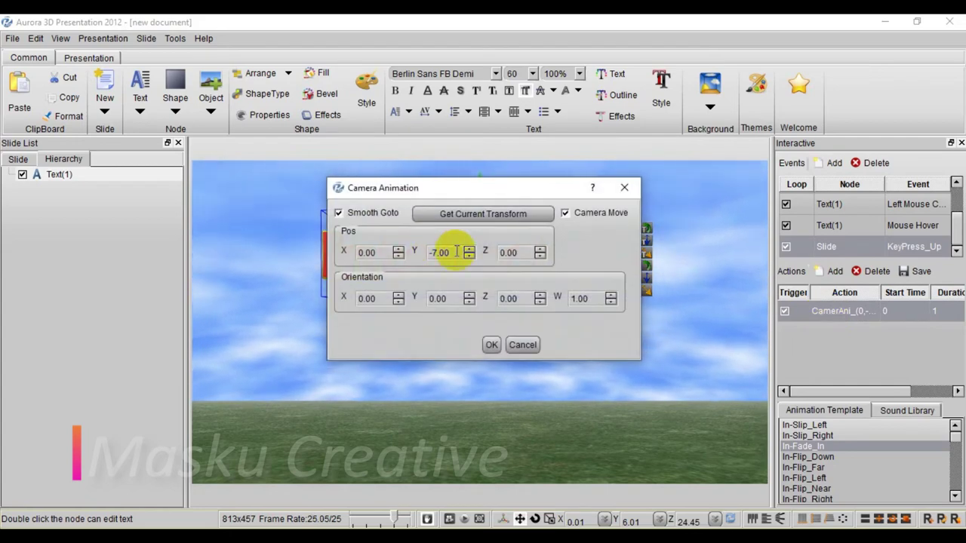
left_click_drag(453, 252, 411, 251)
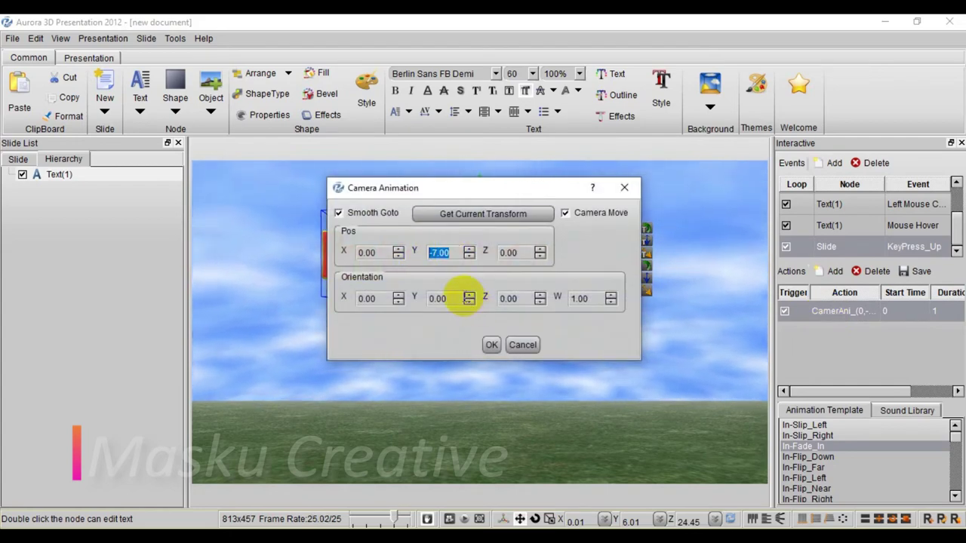
double_click(508, 252)
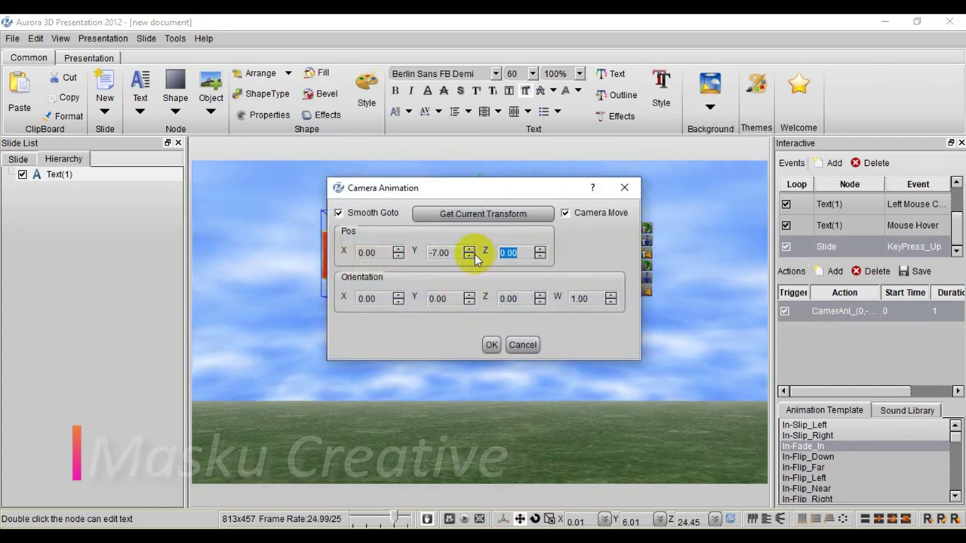
type("7")
left_click_drag(463, 252, 399, 252)
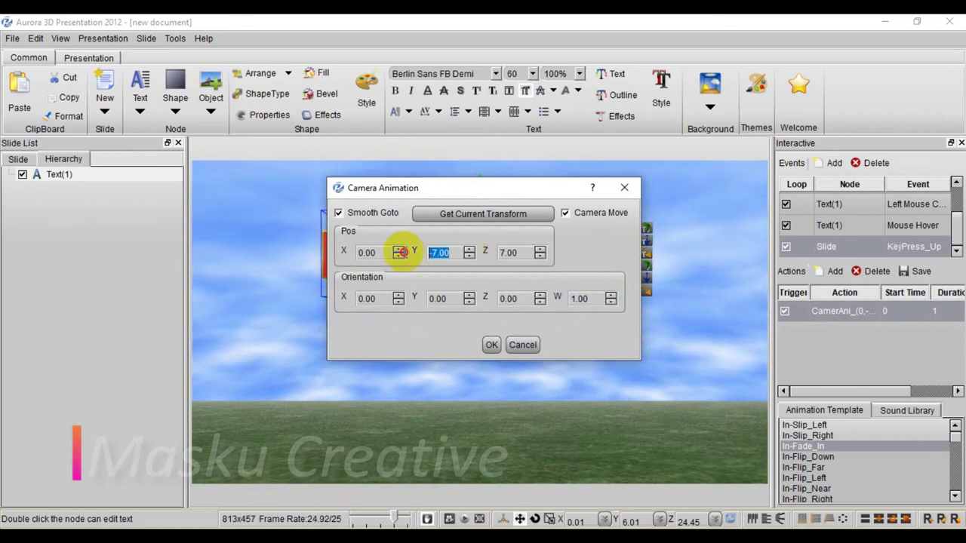
type("0")
left_click(492, 344)
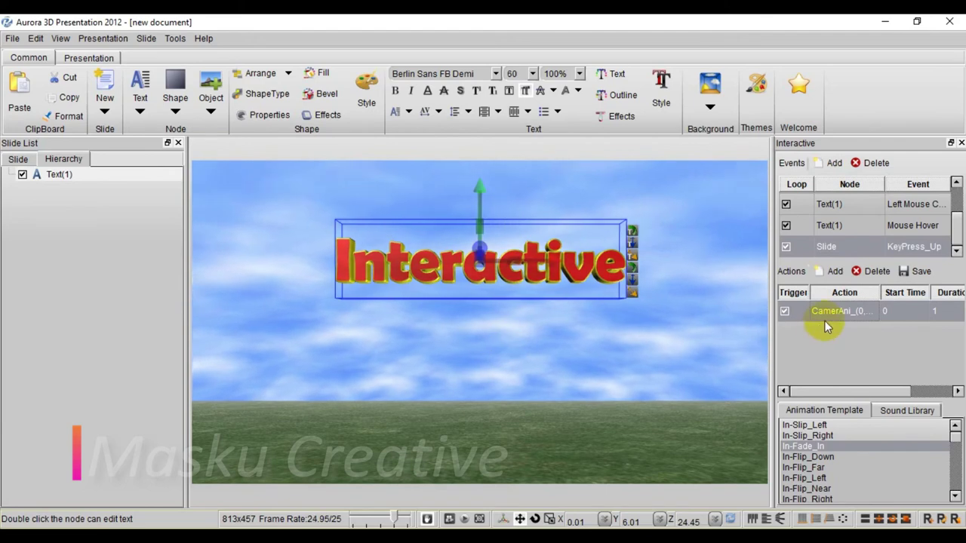
Step: Correct the camera animation's Pos Z to -7 and replay the move in the view
double_click(826, 311)
left_click(503, 255)
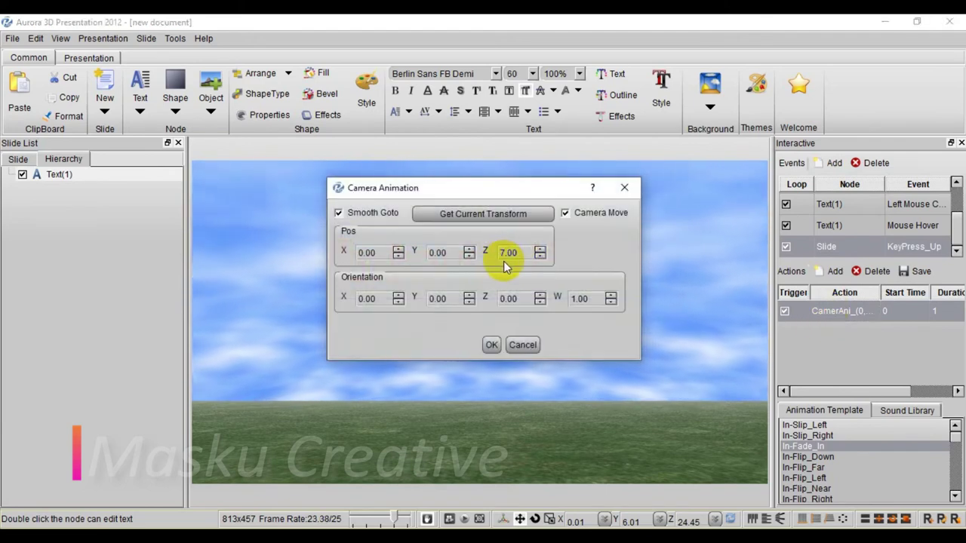
left_click_drag(510, 253, 474, 252)
key("BackSpace")
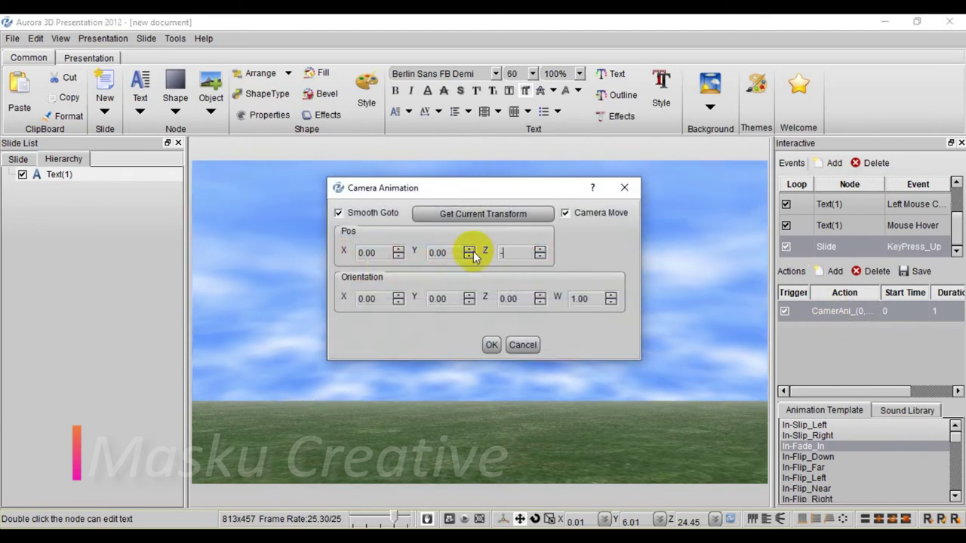
type("-7")
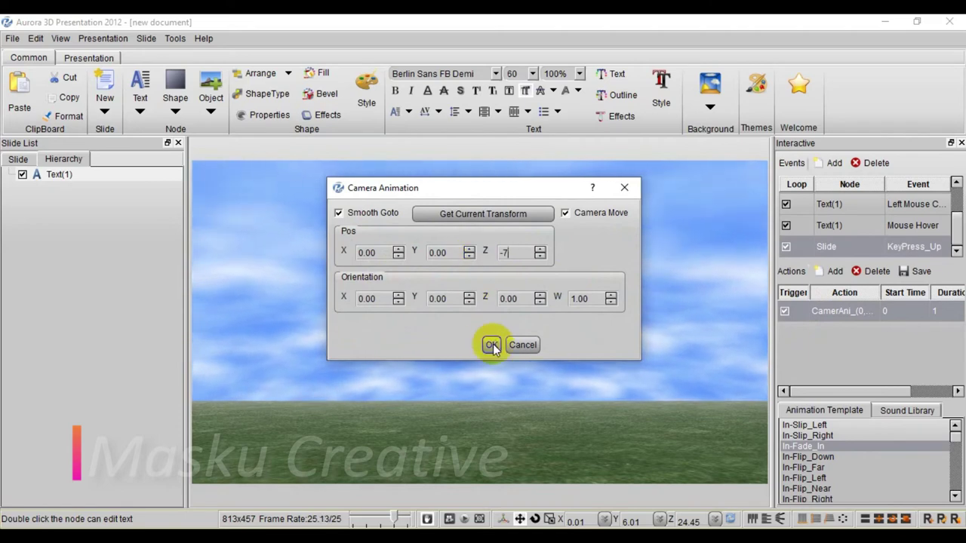
left_click(491, 345)
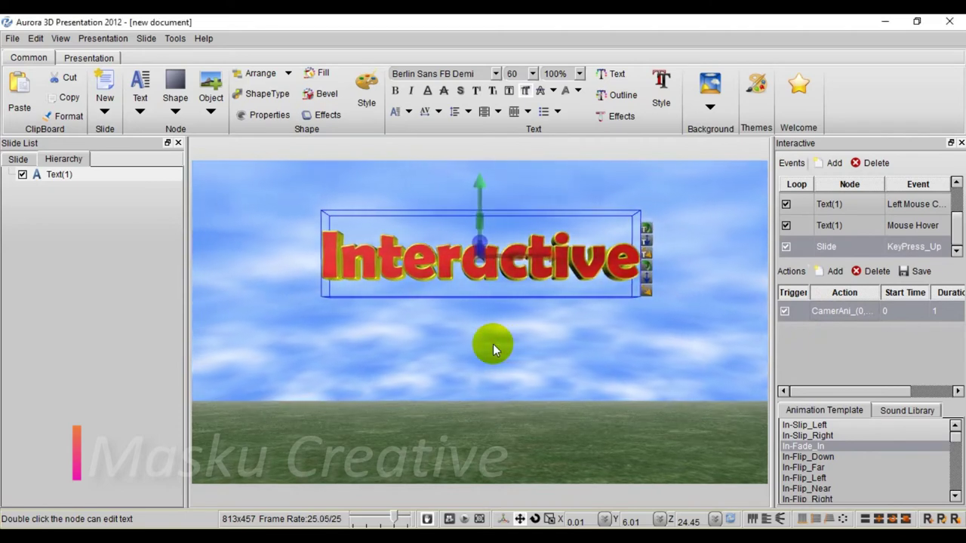
left_click(449, 519)
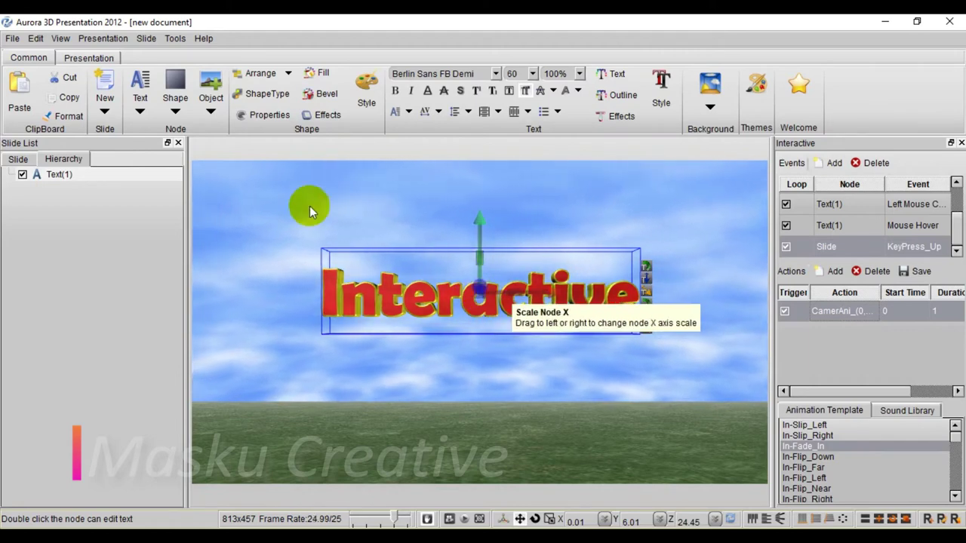
Step: Preview the slide presentation, then stop it and reselect the Interactive text
left_click(97, 39)
left_click(107, 72)
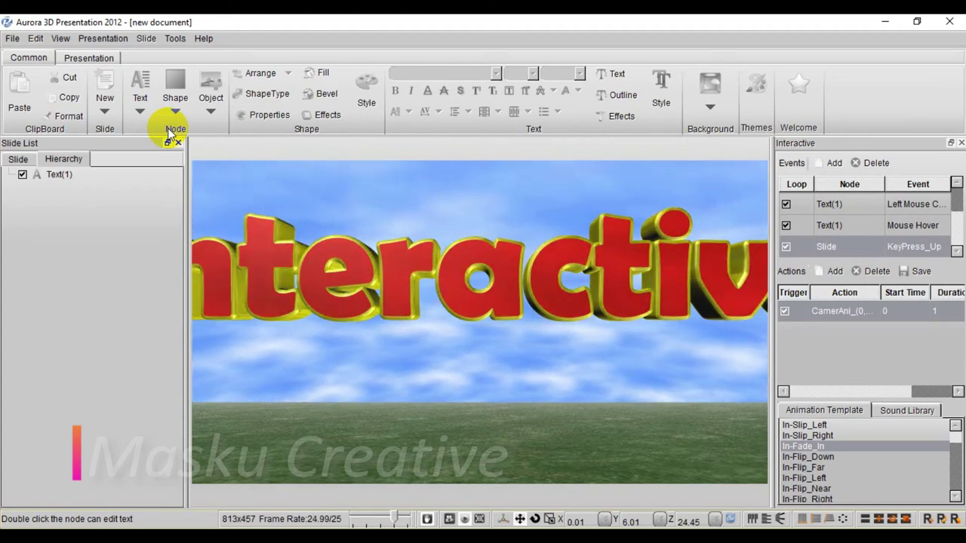
key("Escape")
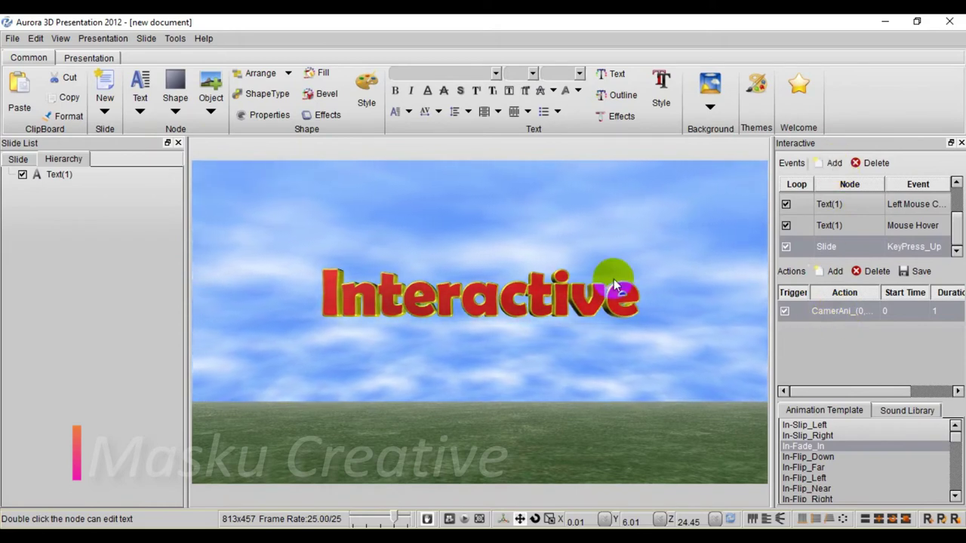
left_click(585, 304)
left_click(828, 162)
mouse_move(834, 253)
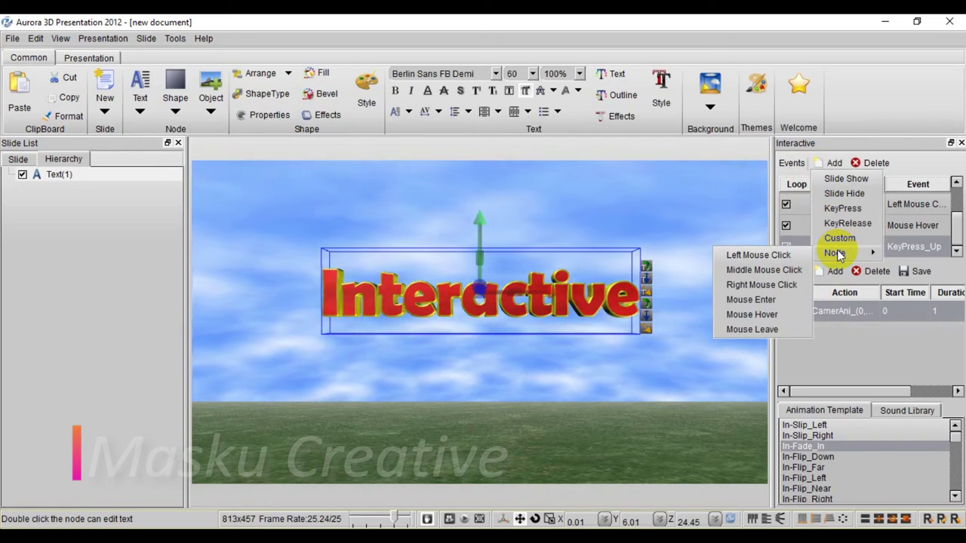
Step: Add a looping KeyPress event to the slide, triggered by the Down key
left_click(846, 224)
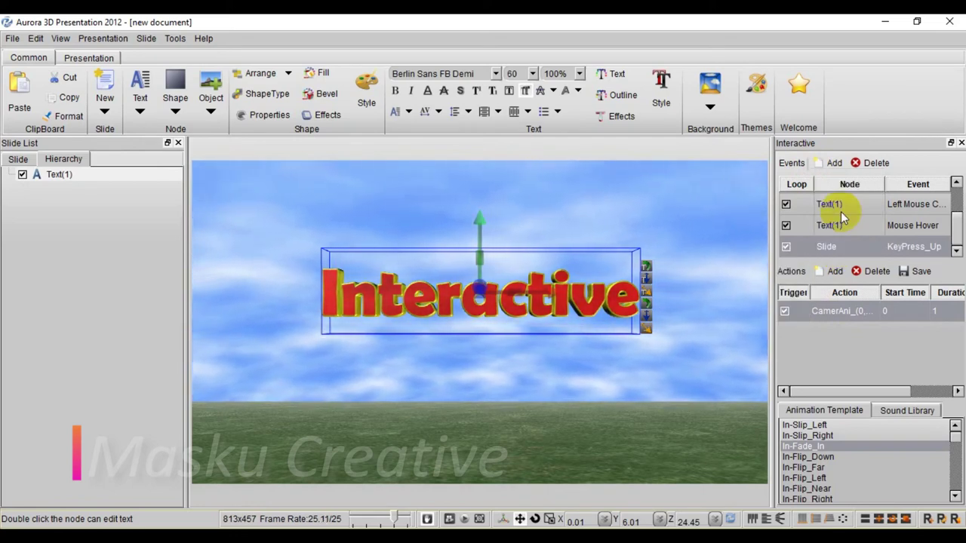
key("Down")
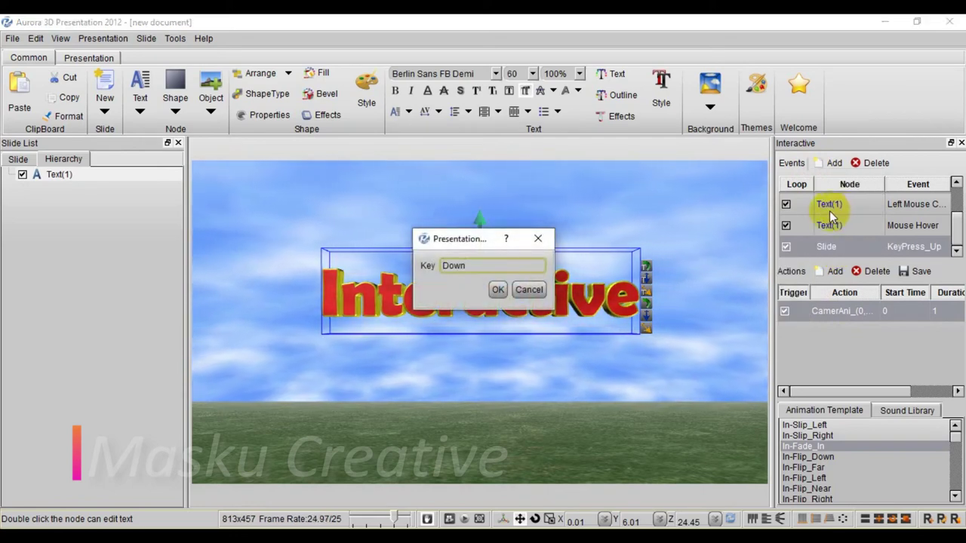
left_click(498, 289)
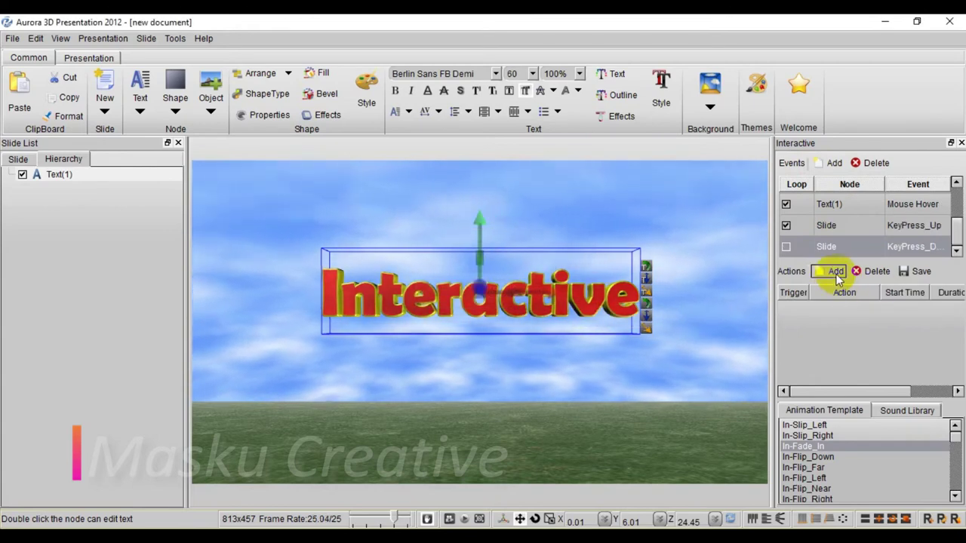
left_click(786, 246)
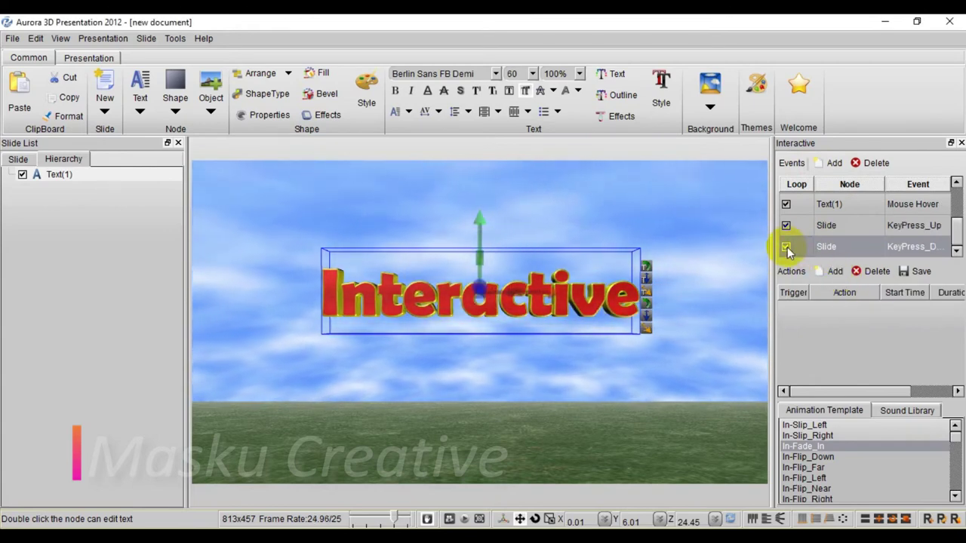
Step: Give the Down-key event a Camera Move animation to Pos Z 7
left_click(835, 271)
mouse_move(847, 316)
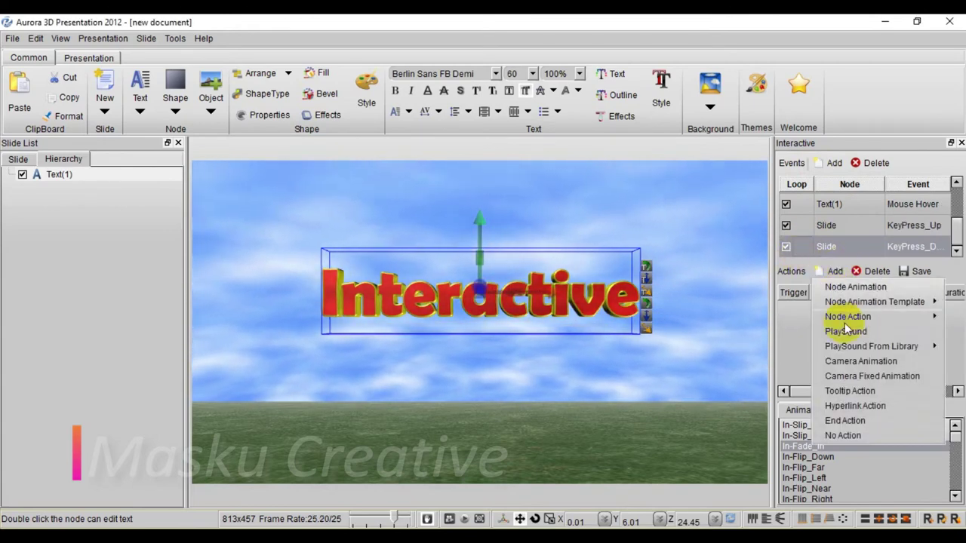
left_click(857, 363)
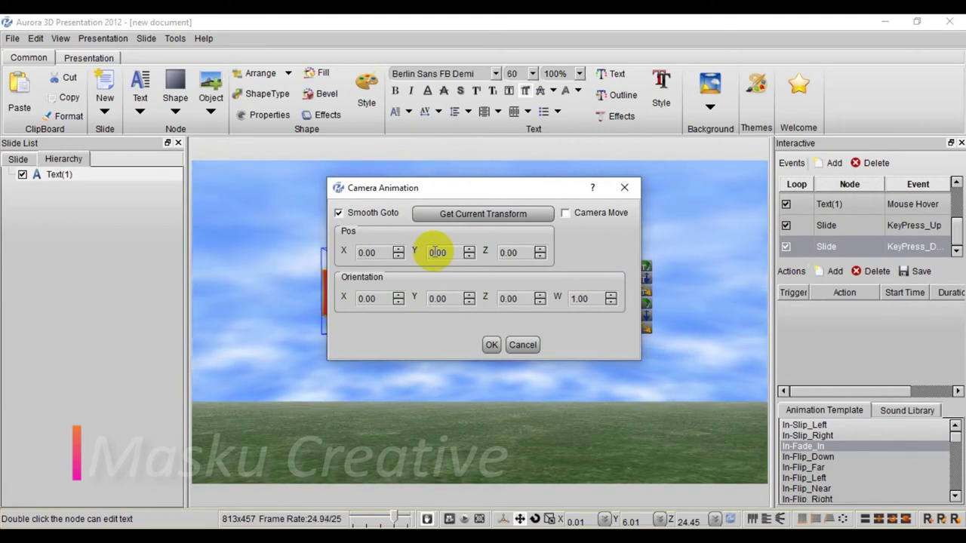
double_click(507, 252)
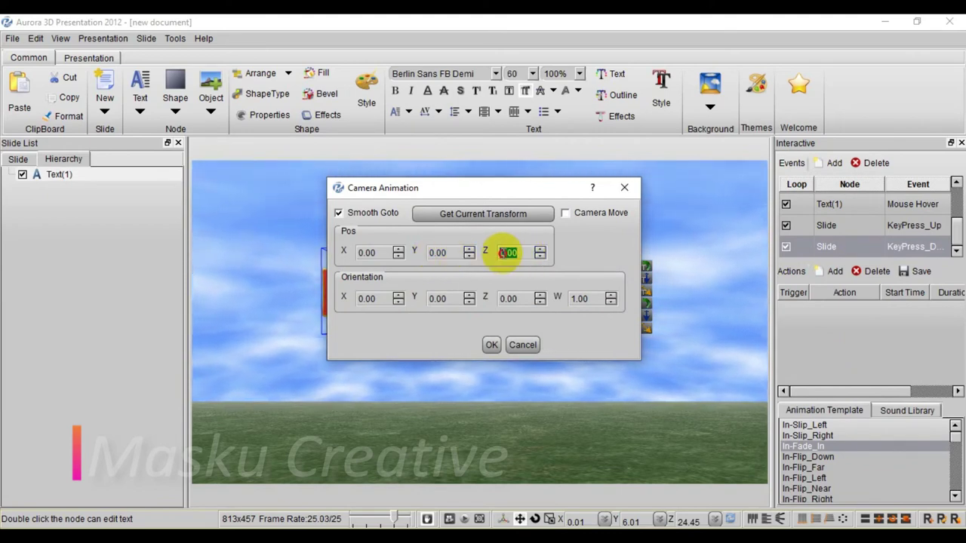
type("7")
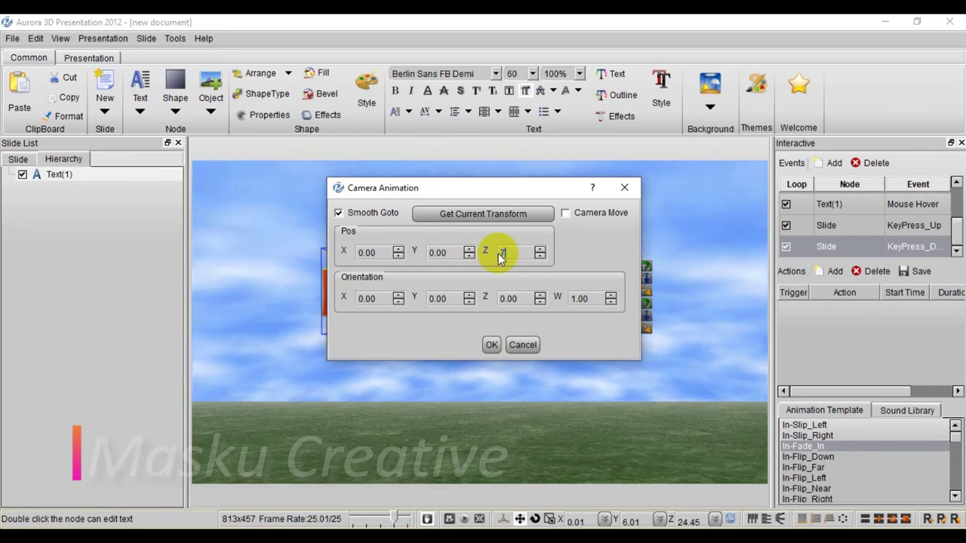
left_click(566, 213)
left_click(493, 344)
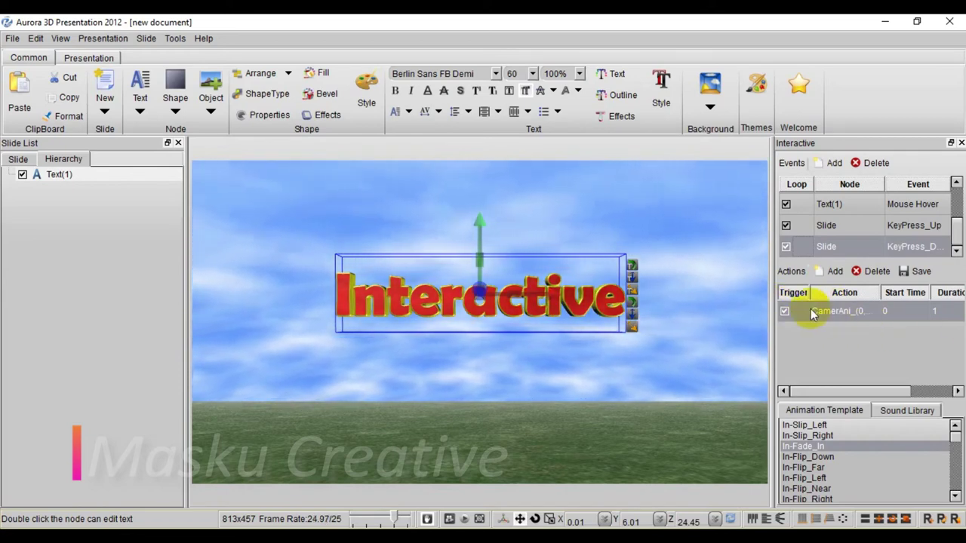
Step: Add a looping KeyPress event to the slide, triggered by the Right key
left_click(820, 166)
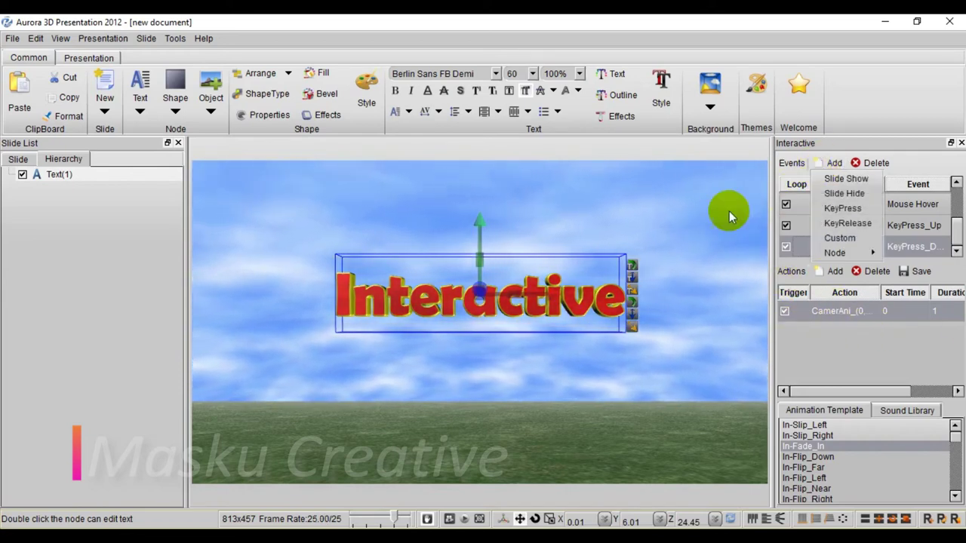
left_click(841, 211)
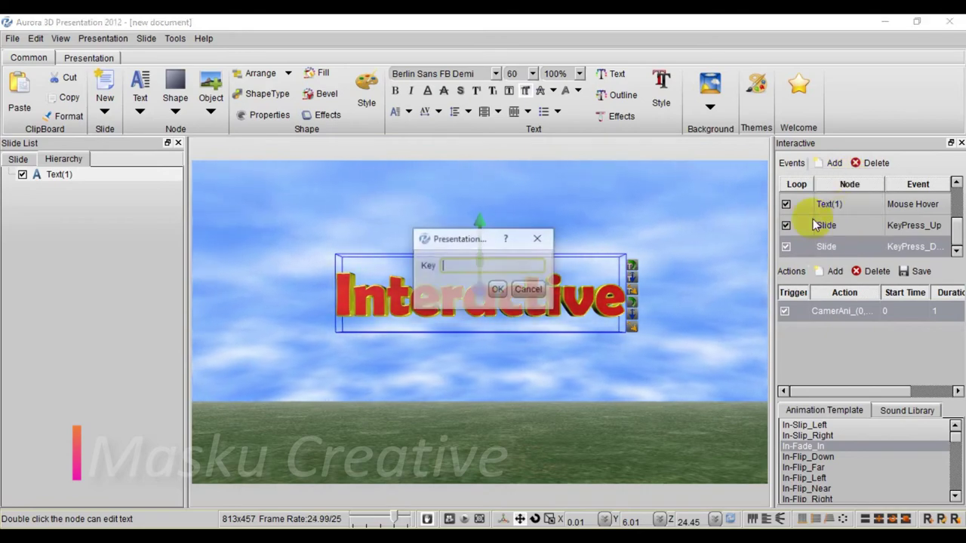
type("Right")
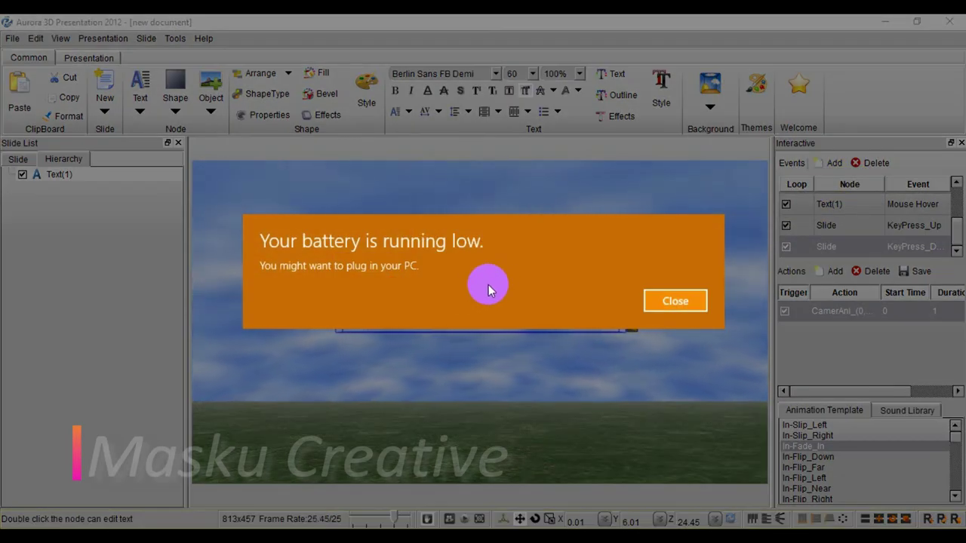
left_click(488, 286)
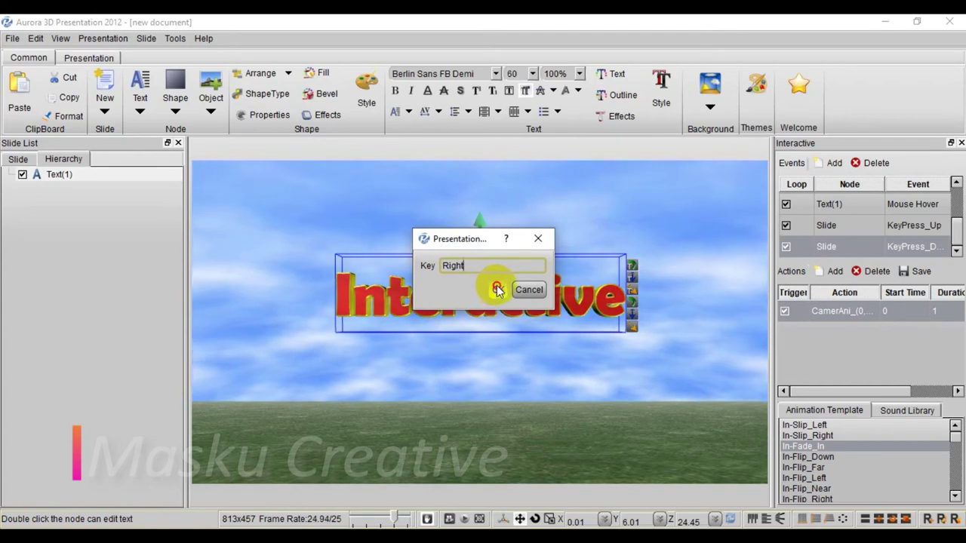
left_click(495, 290)
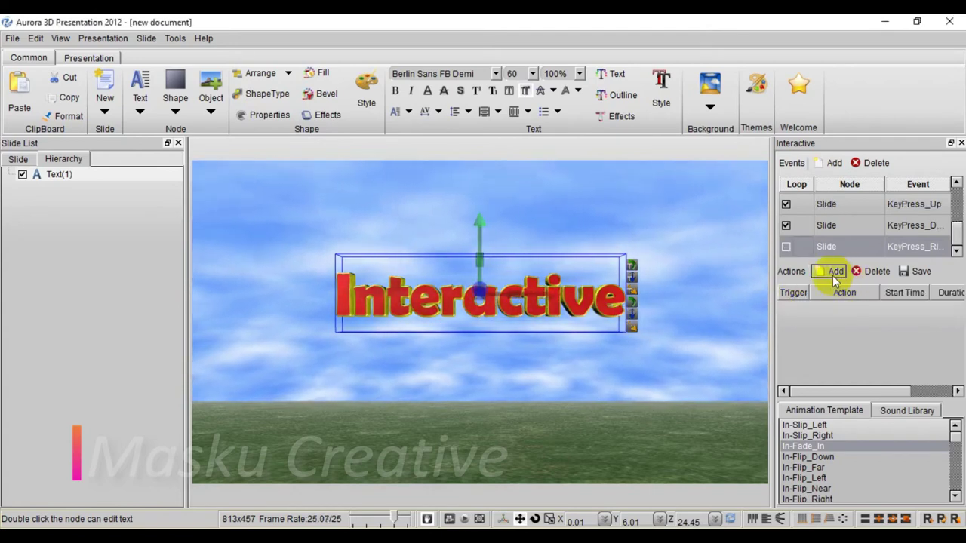
left_click(786, 246)
Step: Give the Right-key event a Camera Move animation to Pos X 7
left_click(834, 272)
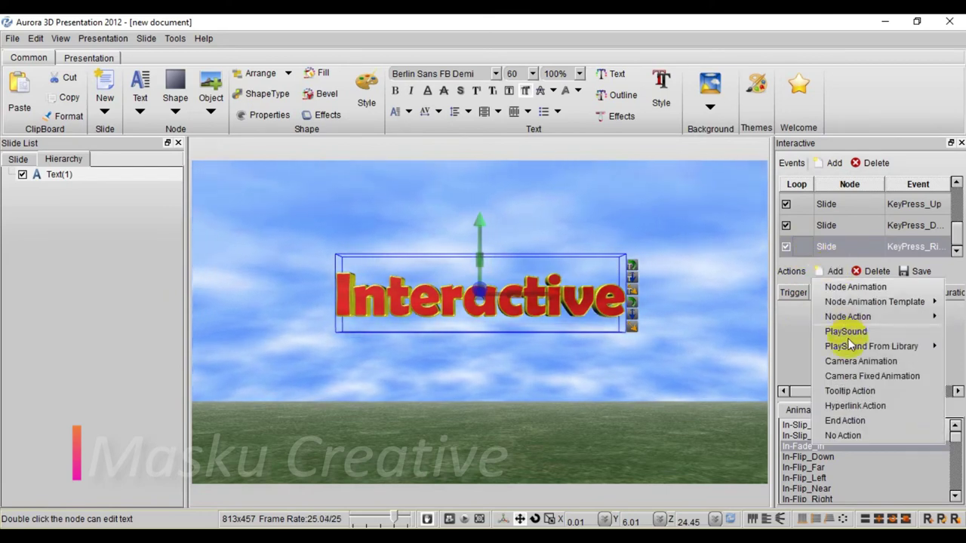
left_click(835, 361)
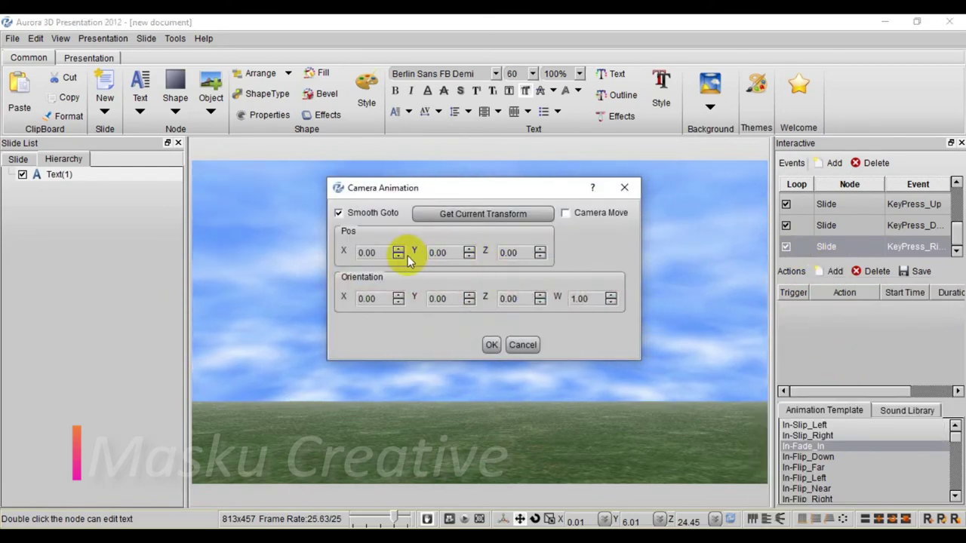
left_click_drag(381, 253, 323, 253)
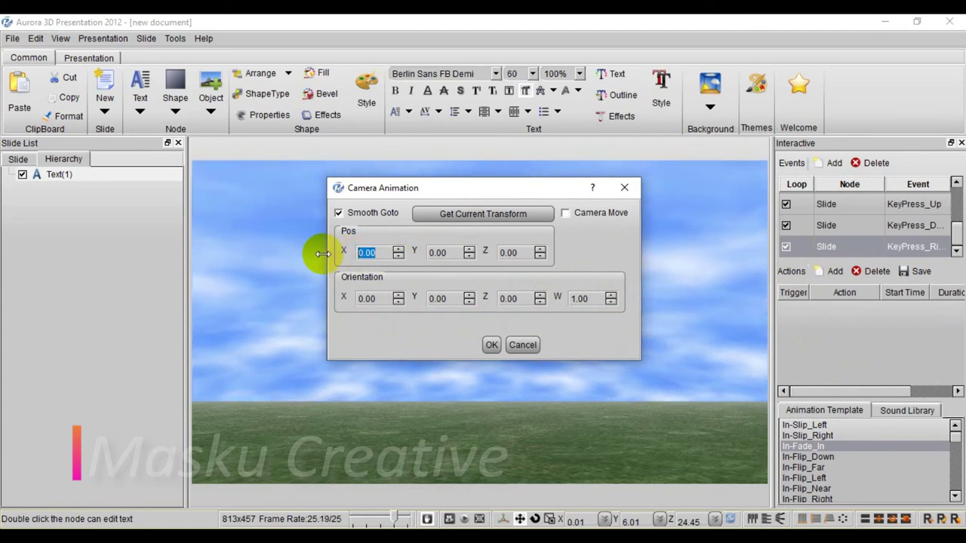
type("7")
left_click(566, 213)
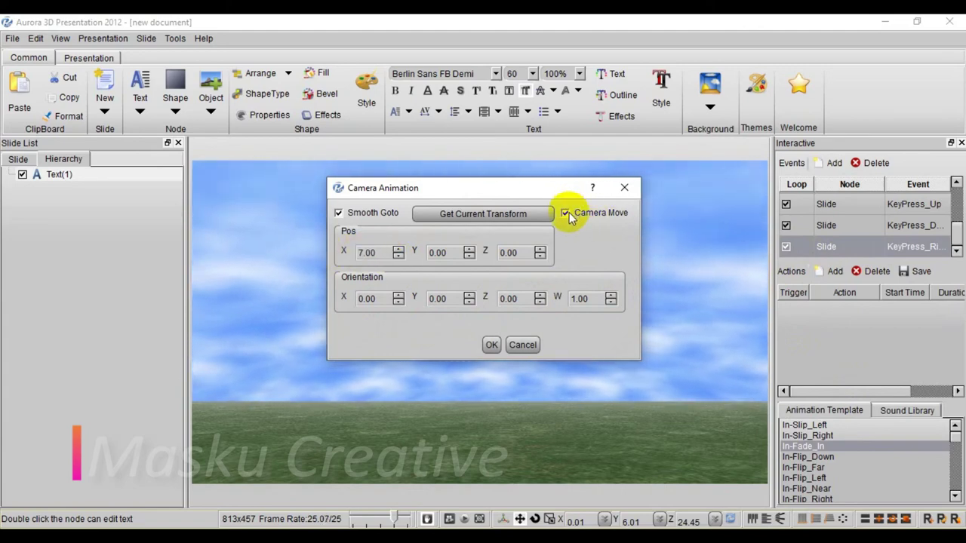
left_click(491, 345)
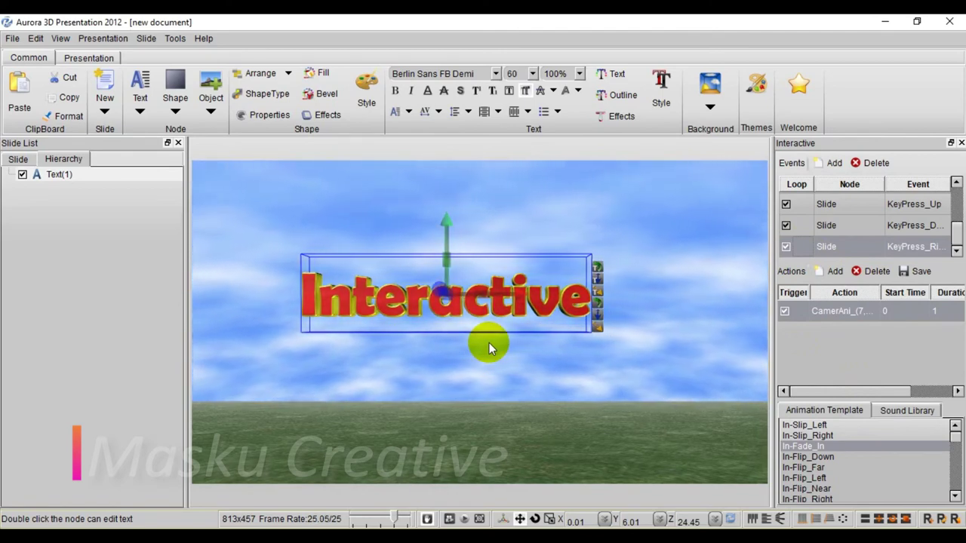
Step: Add a KeyPress_Left event to the slide, triggered by the Left key
left_click(841, 166)
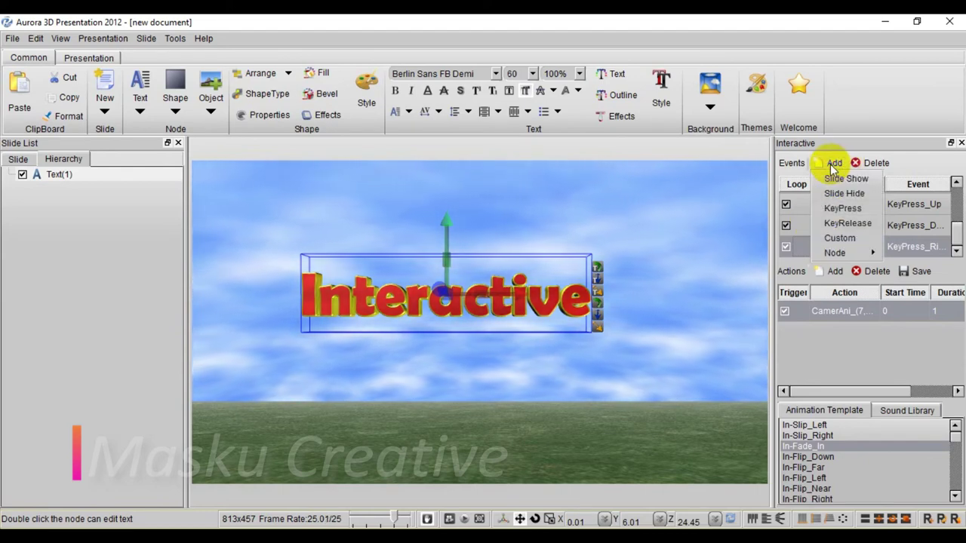
left_click(836, 208)
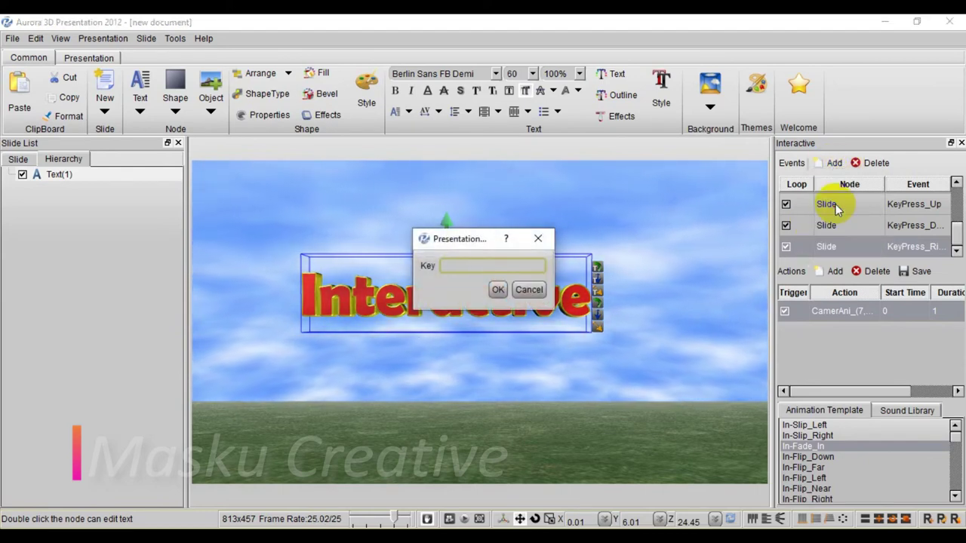
key("Left")
left_click(495, 290)
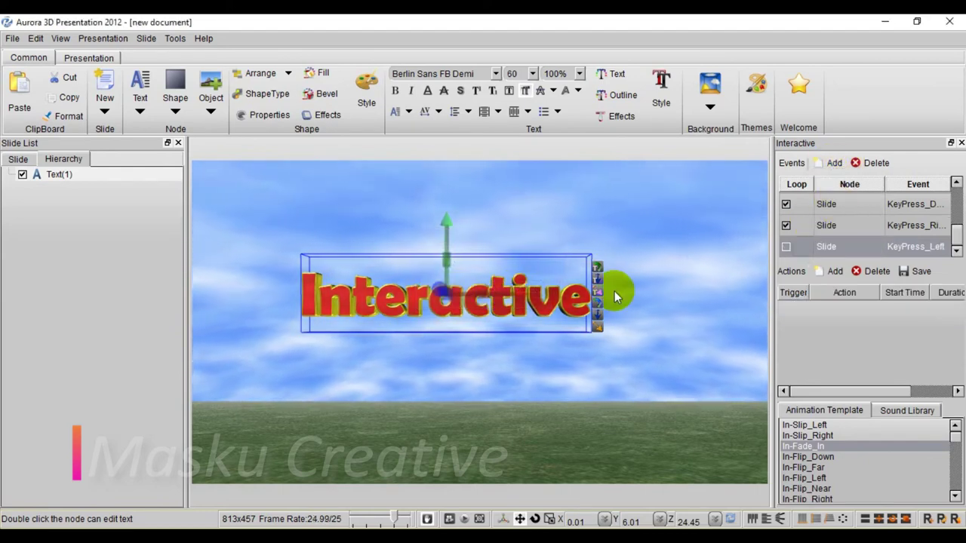
Step: Give the Left-key event a Camera Move animation to Pos X -7, then restore the default view
left_click(833, 272)
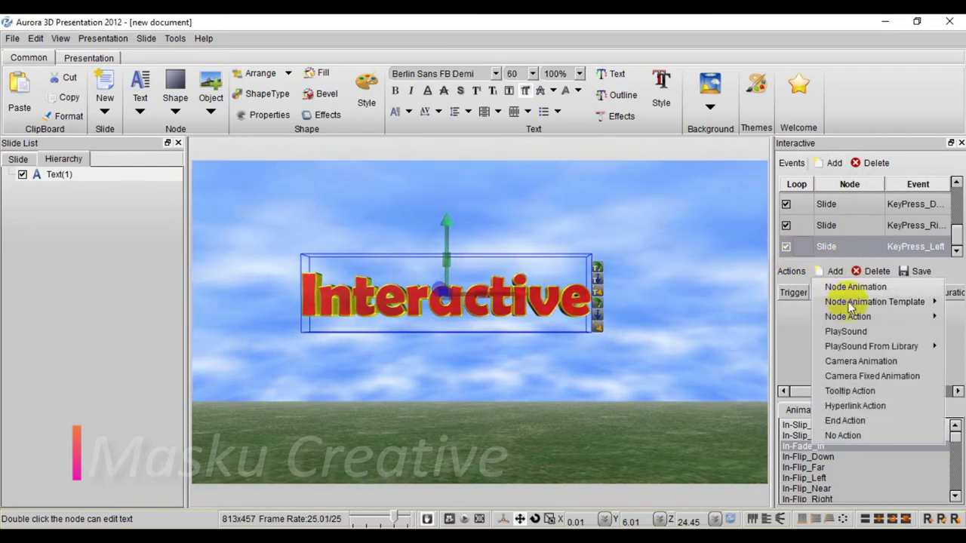
left_click(852, 362)
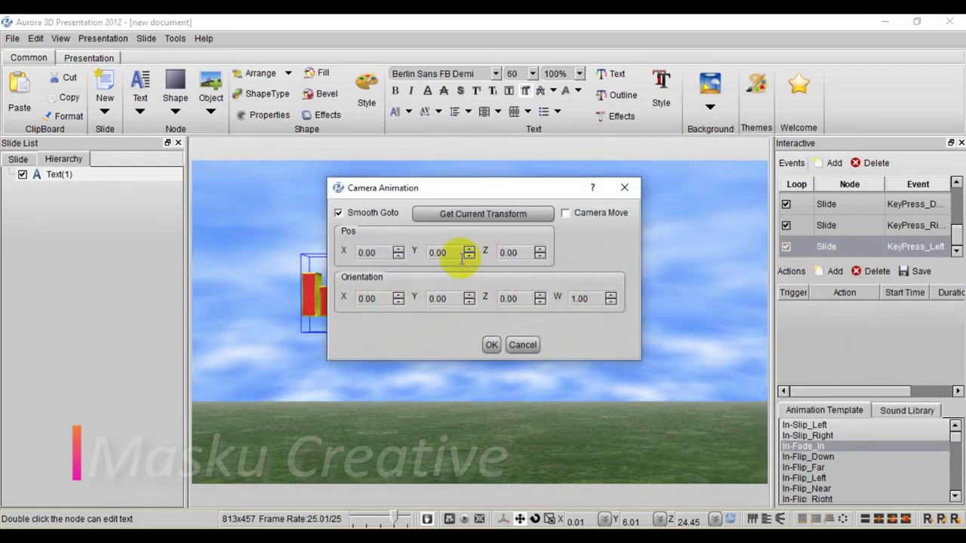
double_click(367, 252)
type("7")
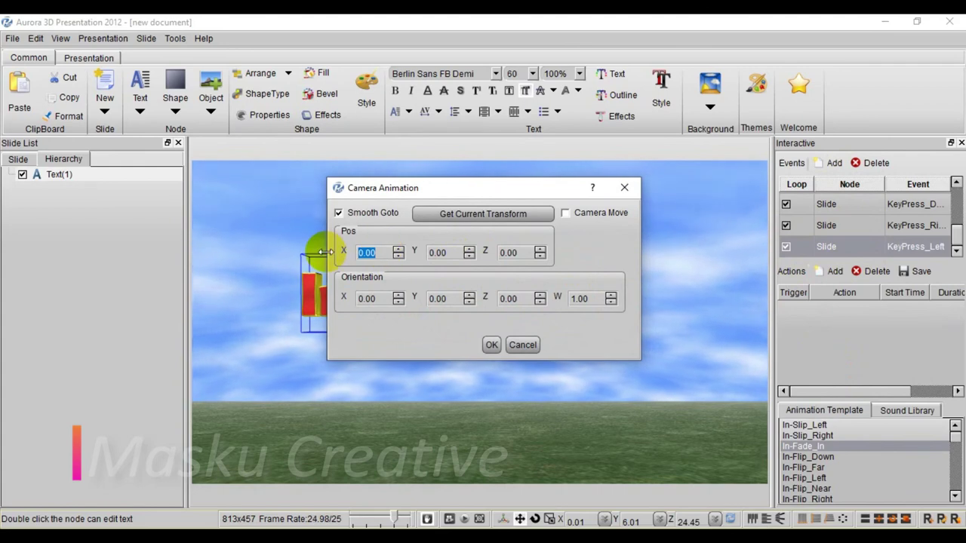
left_click(566, 215)
left_click(491, 345)
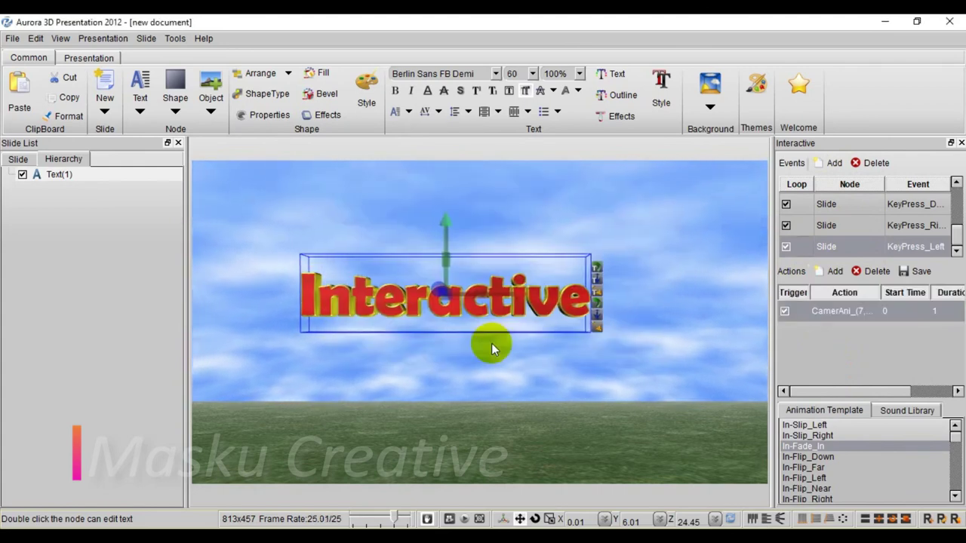
double_click(833, 309)
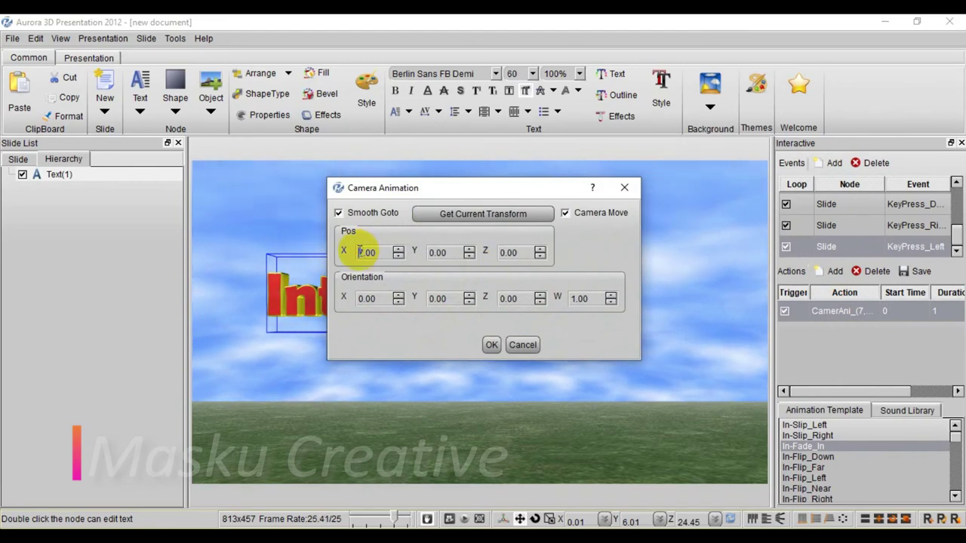
type("-7")
left_click(491, 345)
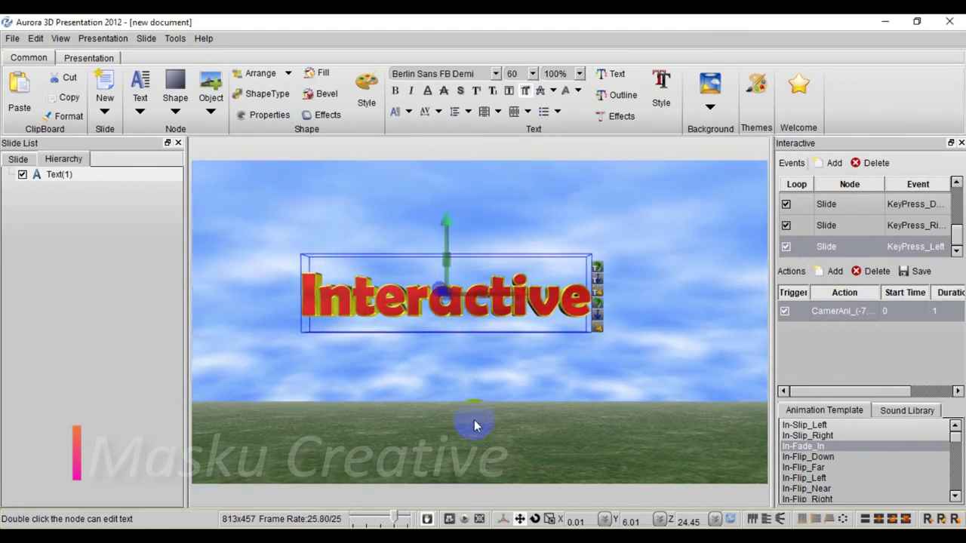
left_click(443, 517)
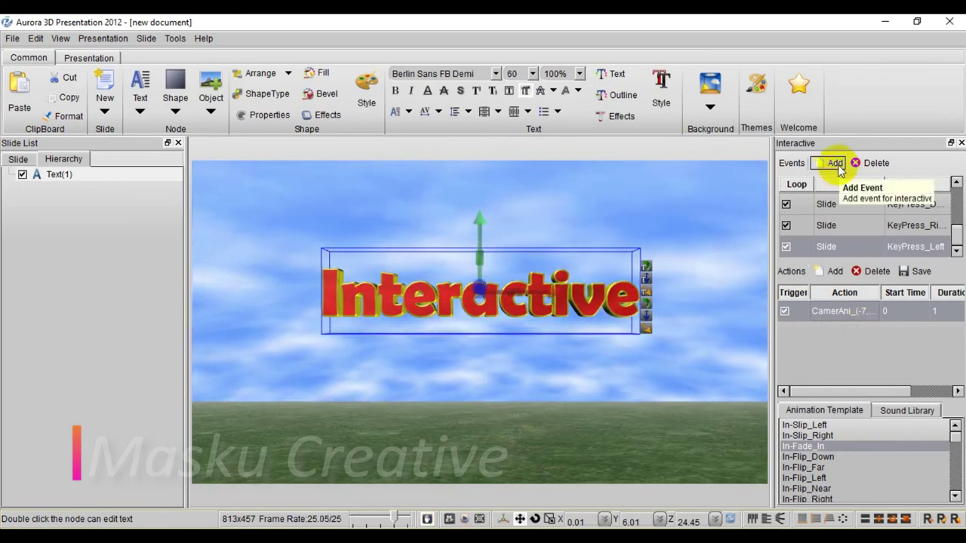
Step: Add a KeyPress event to the slide, triggered by the Space key
left_click(837, 164)
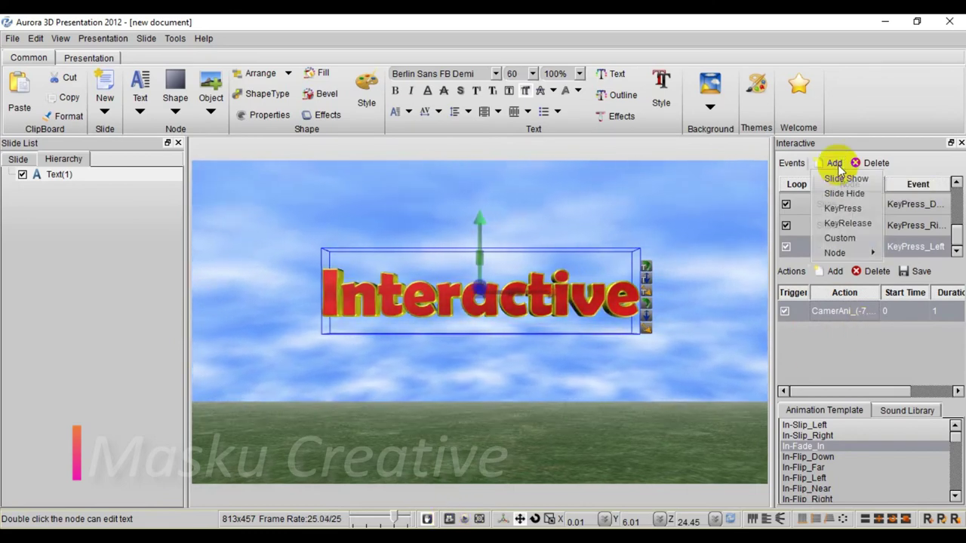
left_click(844, 209)
key("space")
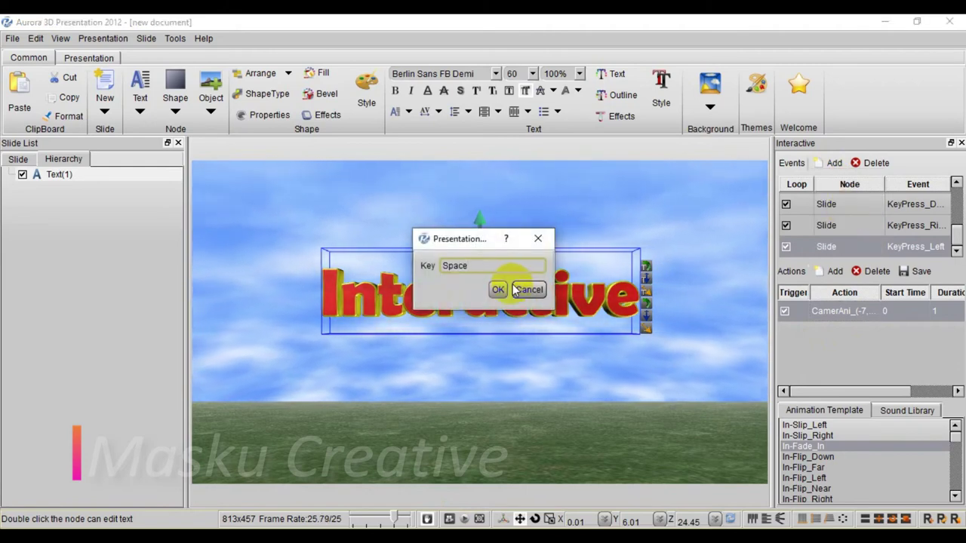
left_click(499, 290)
Step: Give the Space event a Reset Camera fixed animation and start playing the presentation
left_click(834, 272)
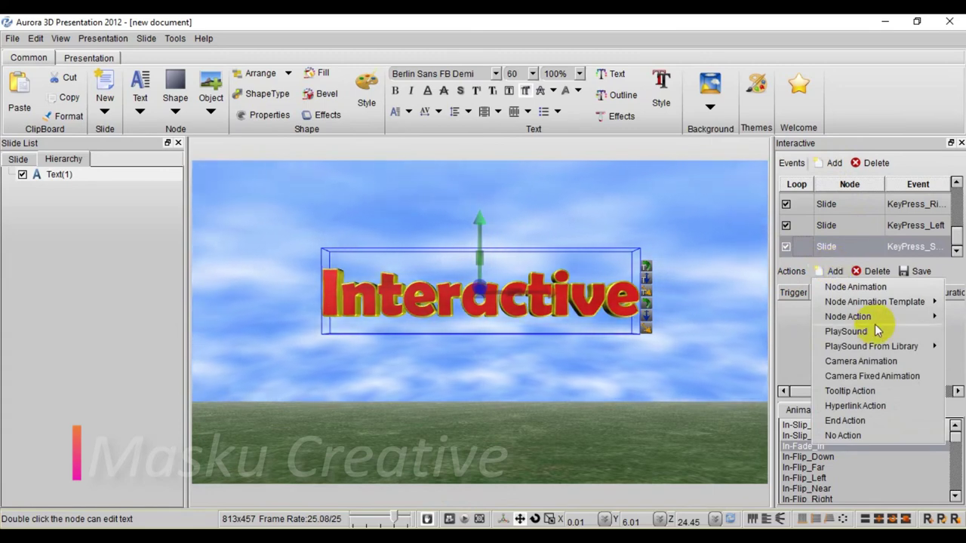
left_click(871, 377)
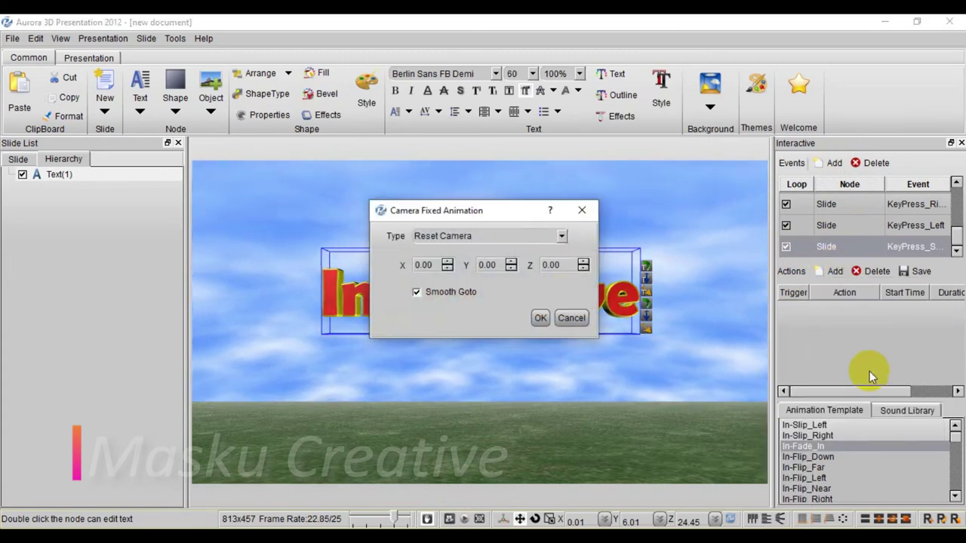
left_click(561, 235)
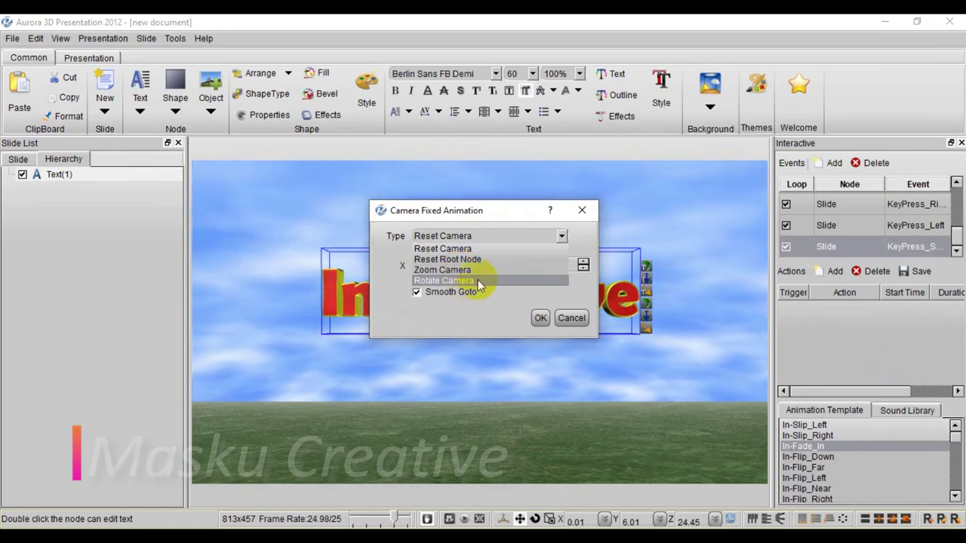
left_click(473, 248)
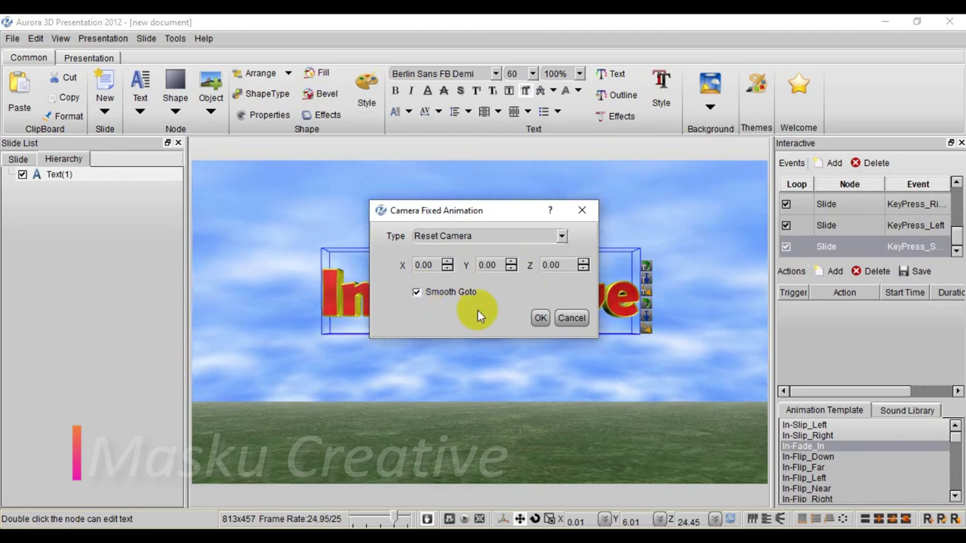
left_click(537, 318)
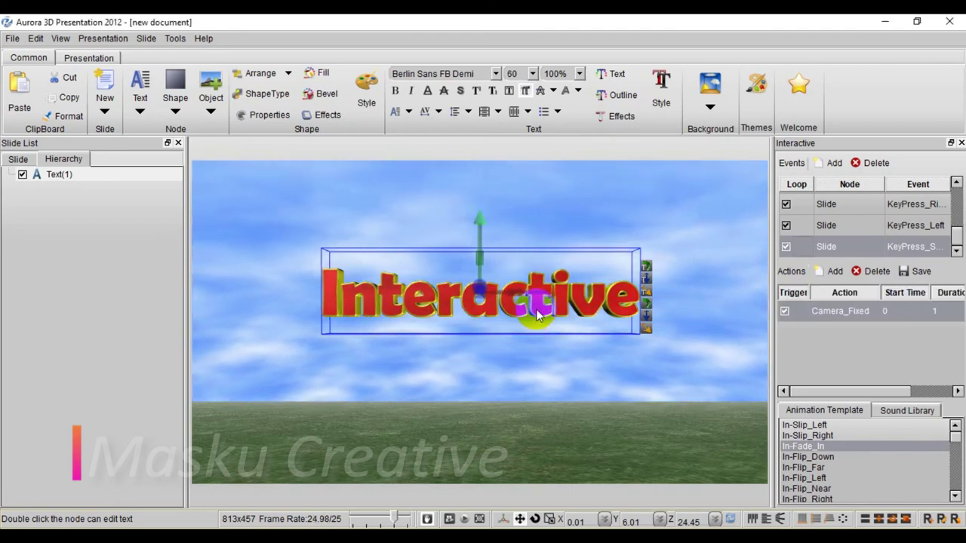
left_click(102, 38)
left_click(106, 59)
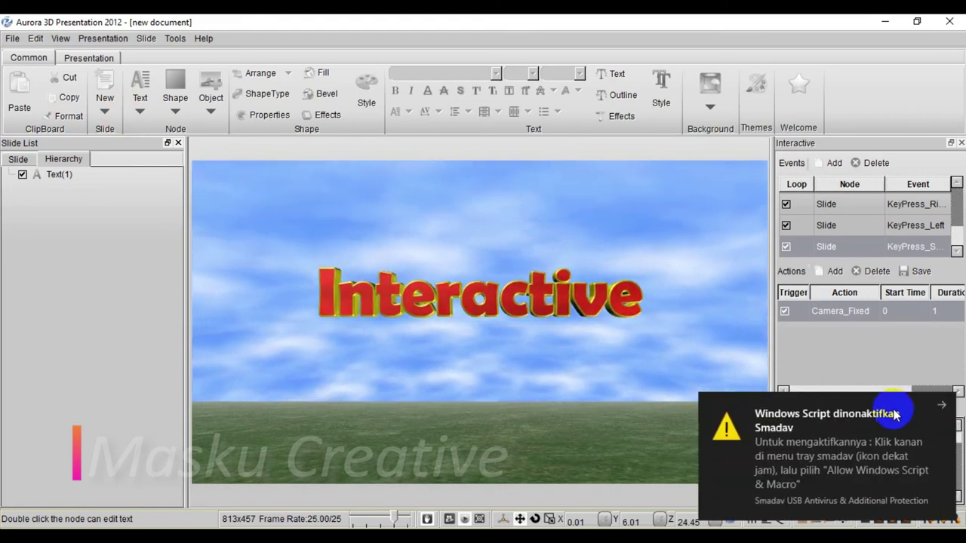
Step: Test the Right, Left and Space camera moves in the running preview, then stop it
left_click(941, 408)
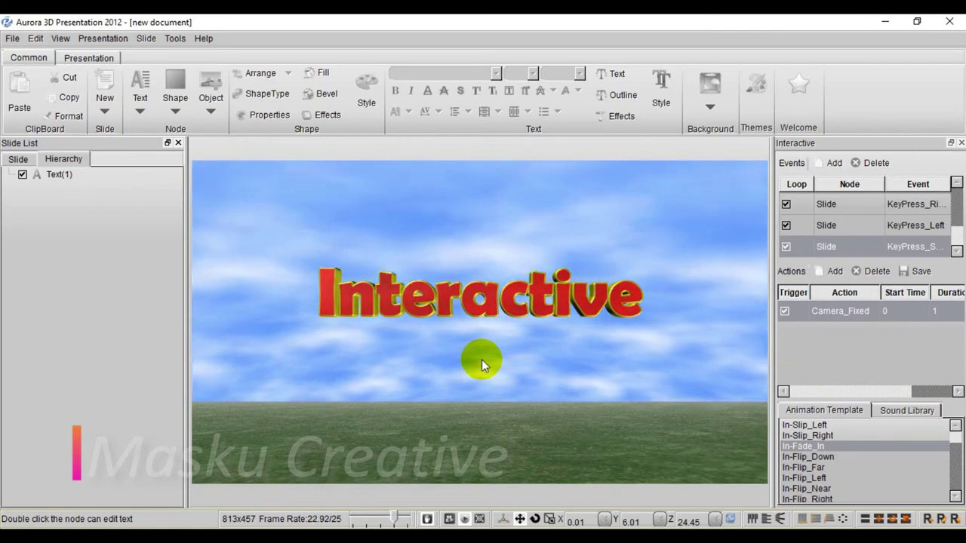
key("Right")
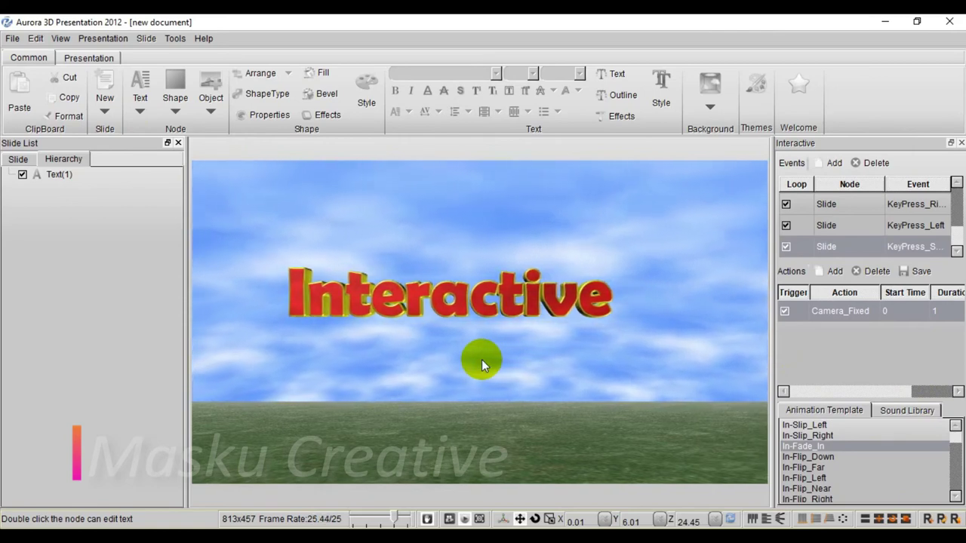
key("Left")
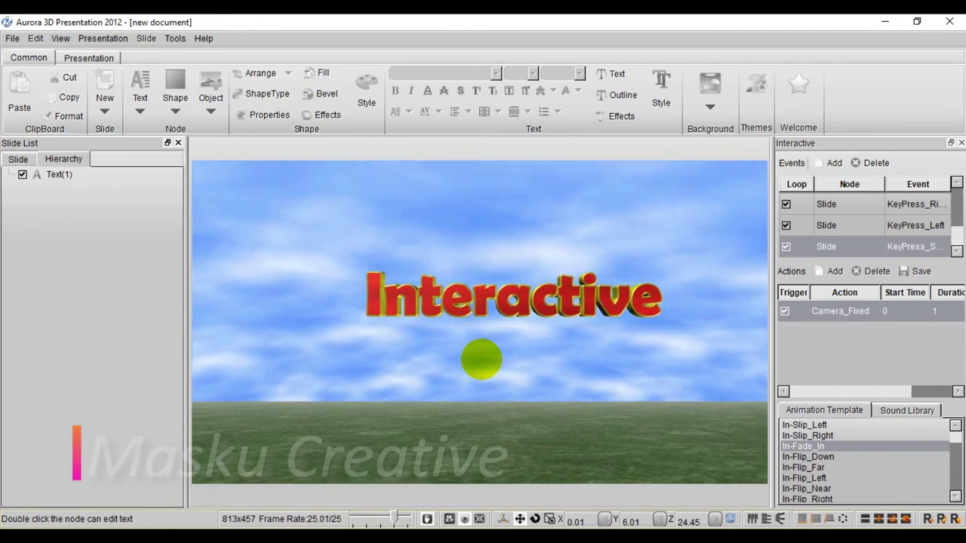
key("space")
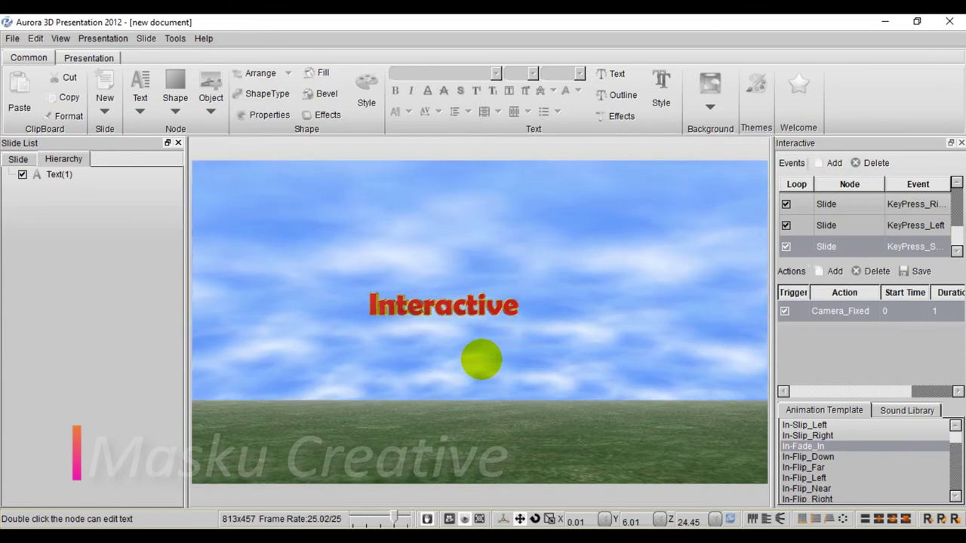
key("Right")
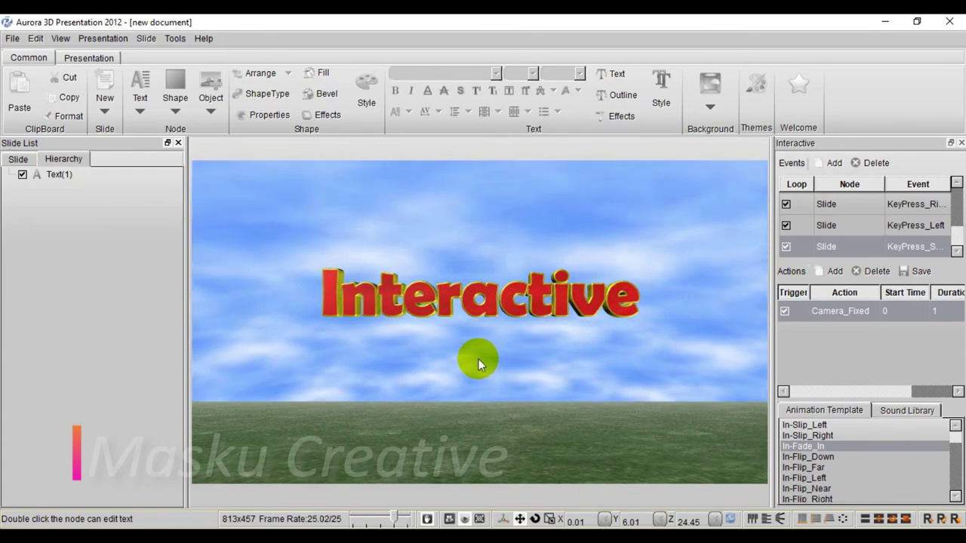
key("Escape")
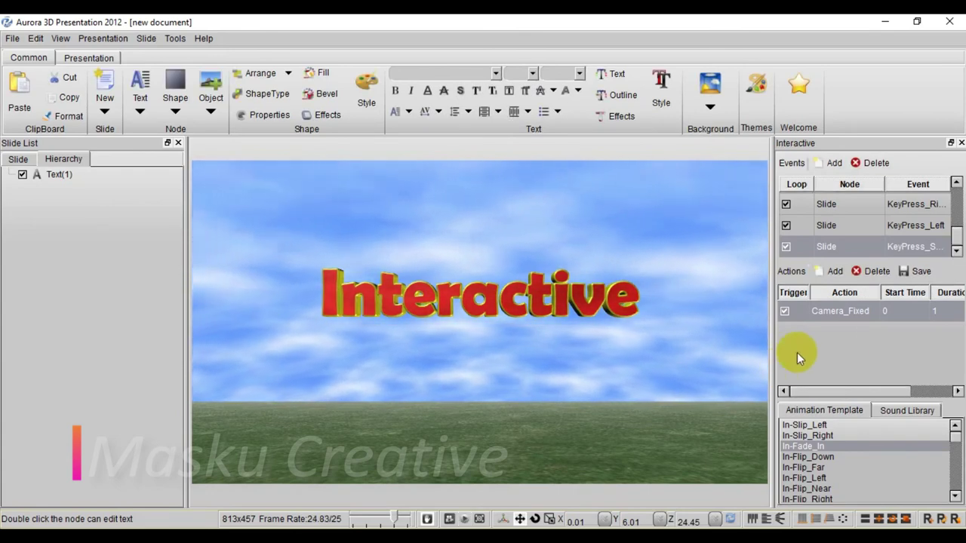
Step: Open the actions list and dismiss it without adding anything
left_click(834, 271)
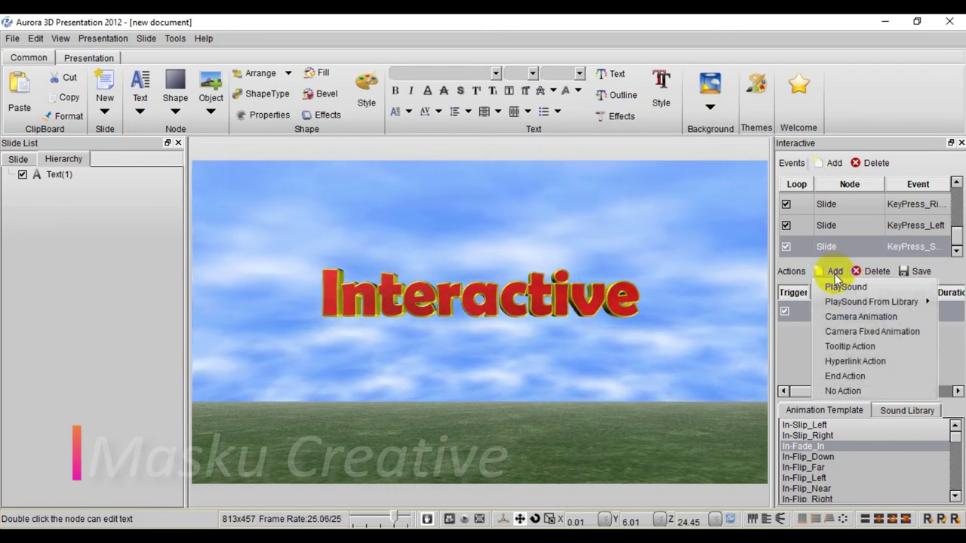
key("Down")
key("Down")
key("Down")
key("Return")
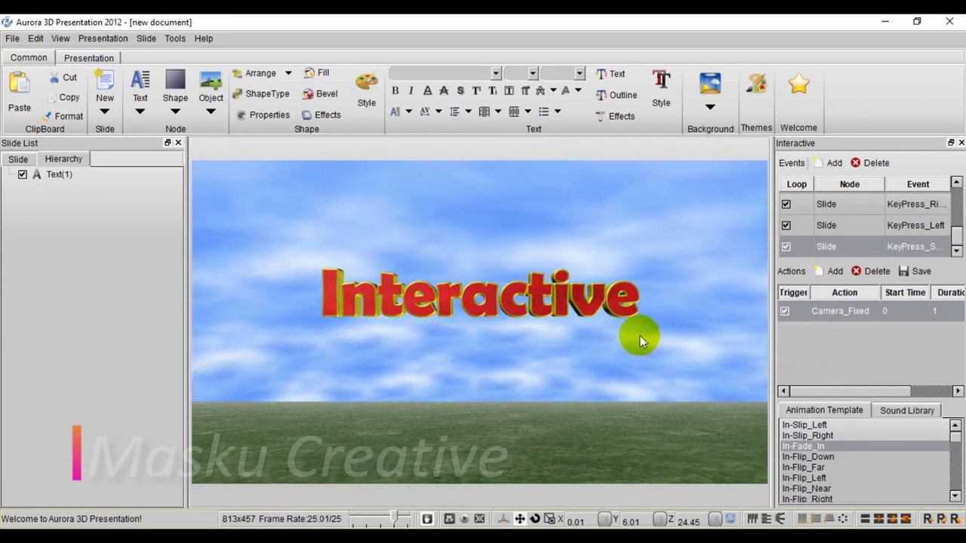
Step: Add a cube on the grass at lower right, then drag it right and back into the scene
left_click(174, 113)
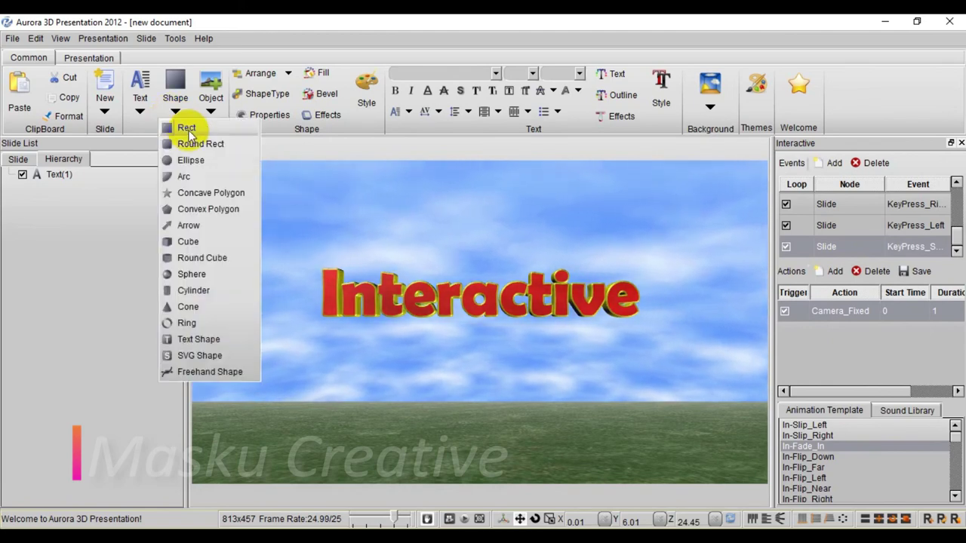
left_click(189, 241)
left_click_drag(613, 433, 626, 445)
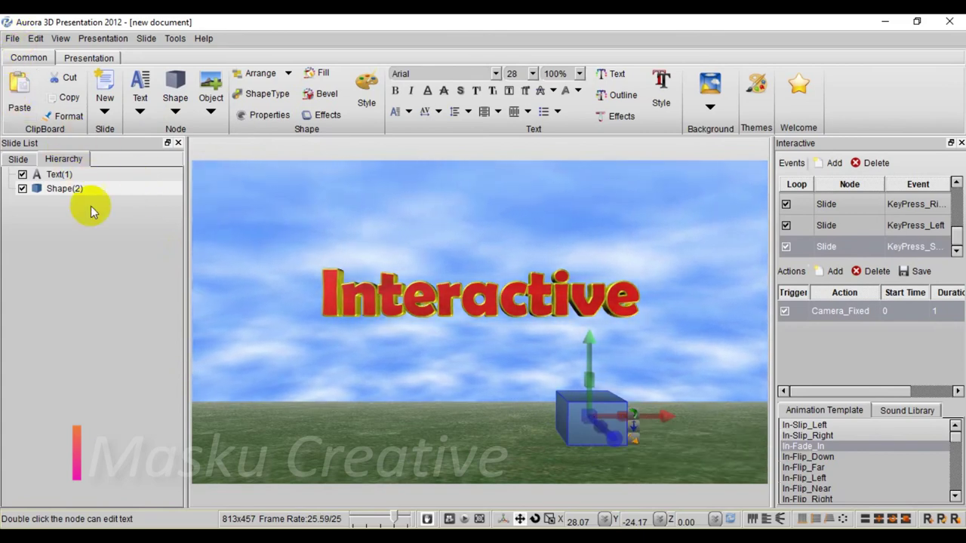
left_click_drag(664, 425, 702, 415)
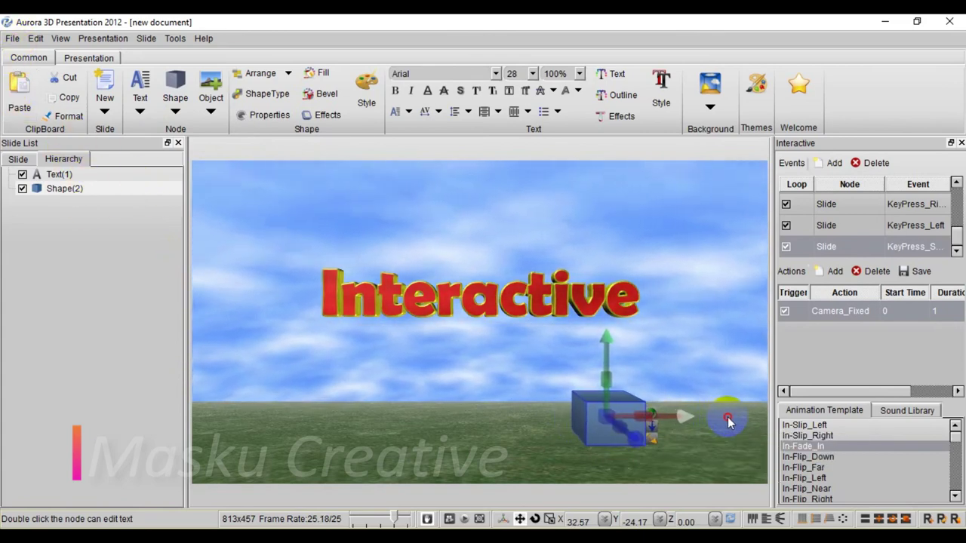
left_click_drag(645, 449, 299, 344)
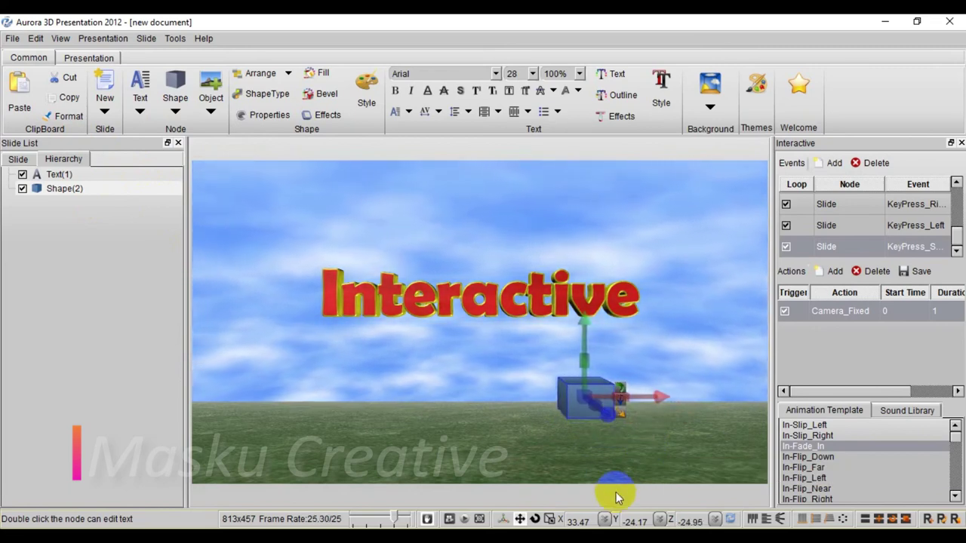
Step: Set the cube's Z depth to -50, then change it to -100
double_click(688, 520)
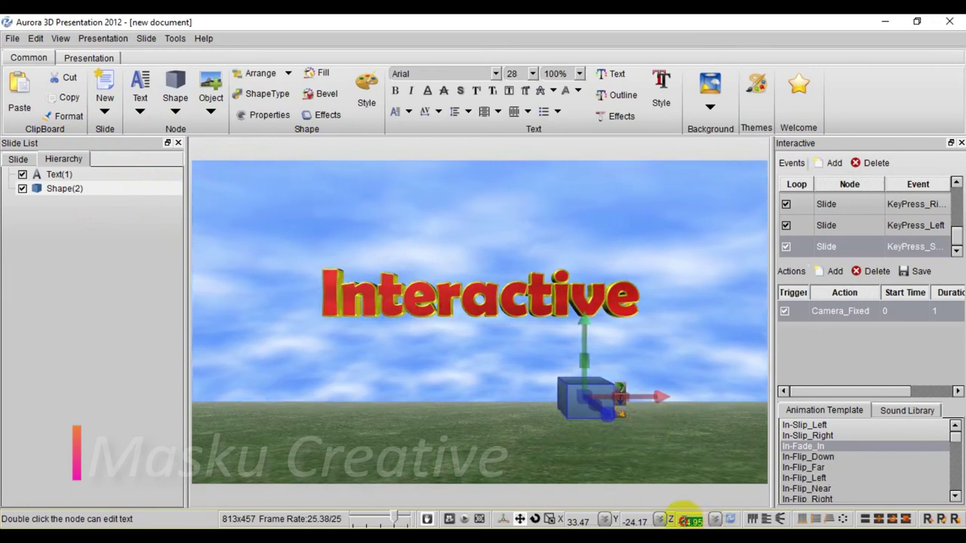
type("-50")
key("Return")
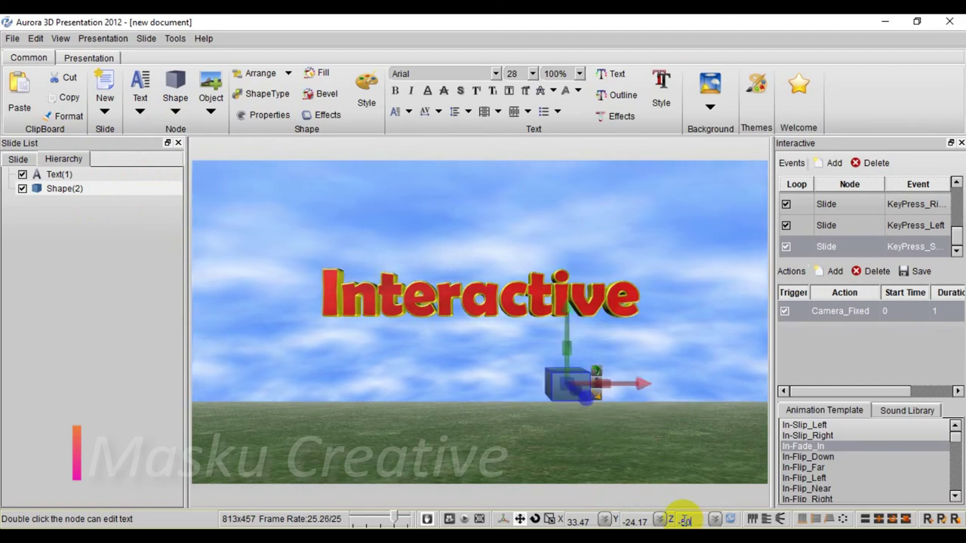
left_click(514, 376)
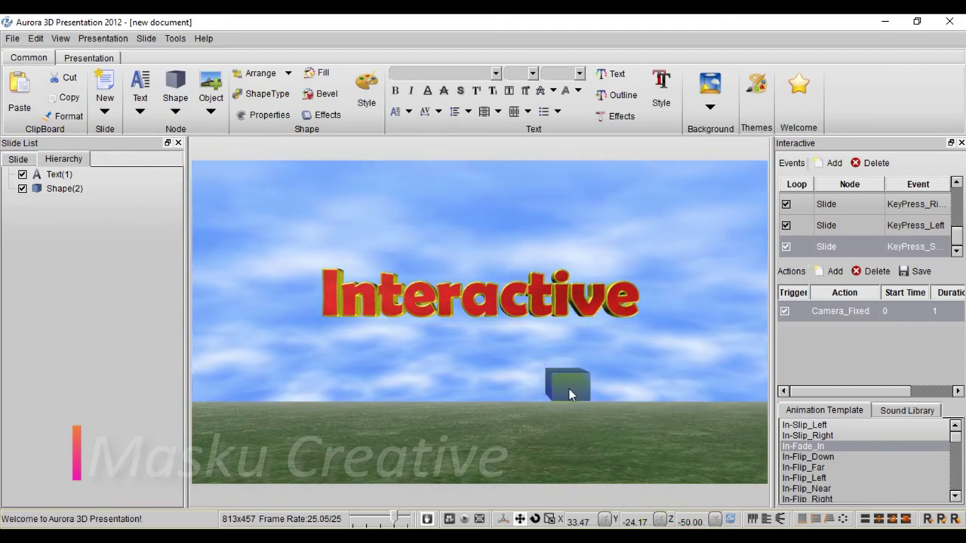
left_click(571, 388)
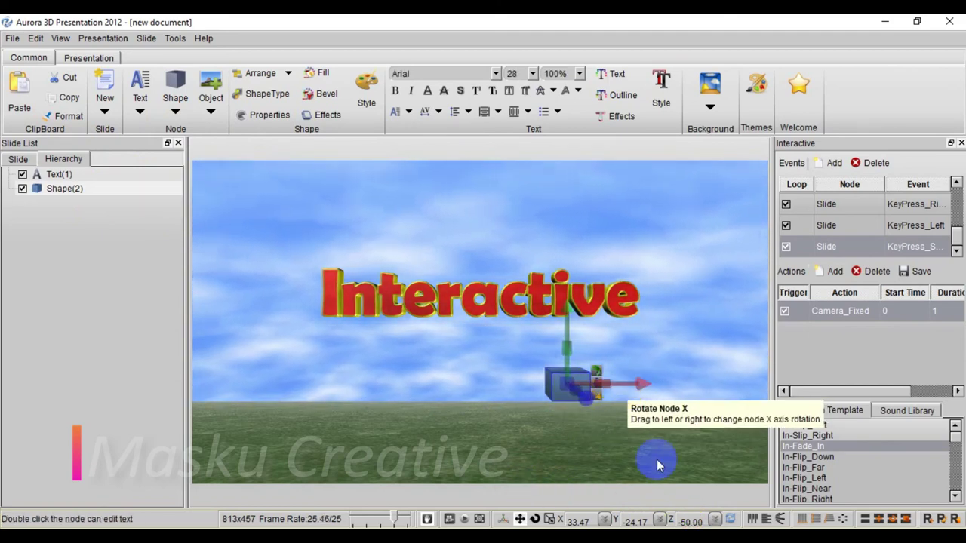
left_click(700, 519)
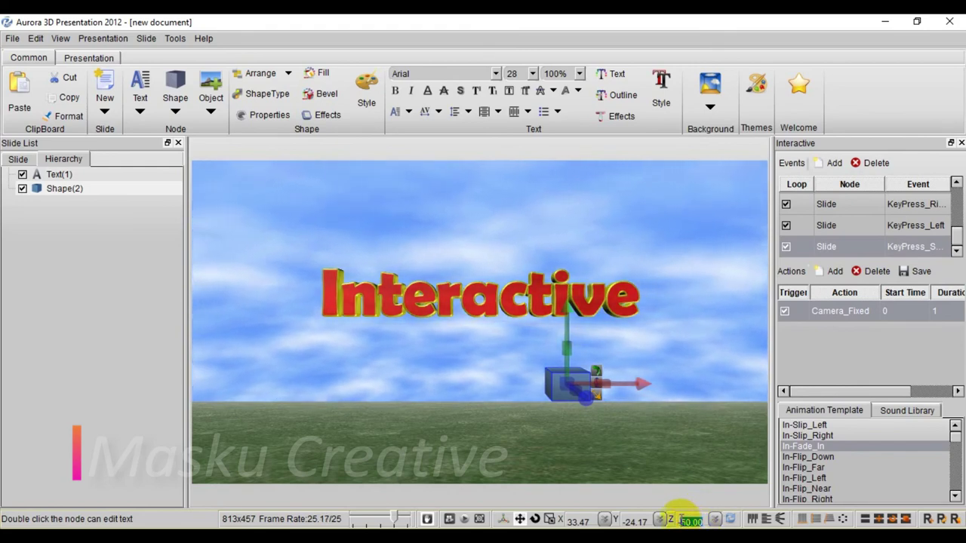
key("BackSpace")
key("BackSpace")
key("BackSpace")
type("-100")
key("Return")
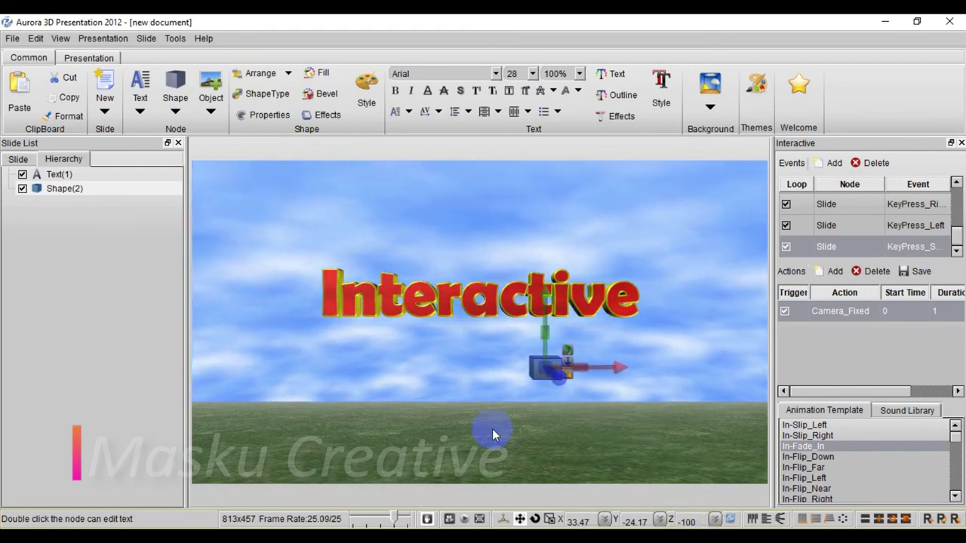
left_click(540, 361)
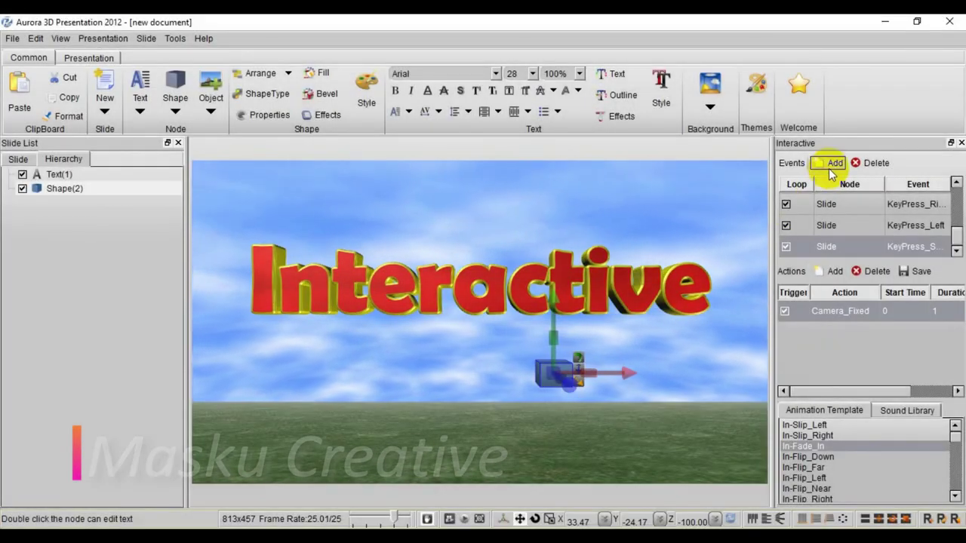
Step: Give Shape(2) a Node > Left Mouse Click event, discarding the accidental KeyPress event
left_click(829, 163)
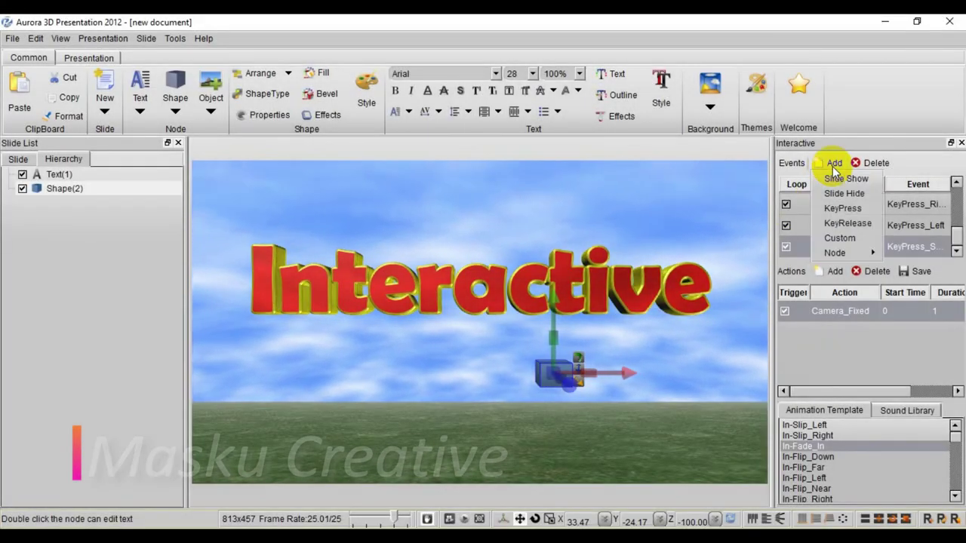
left_click(835, 209)
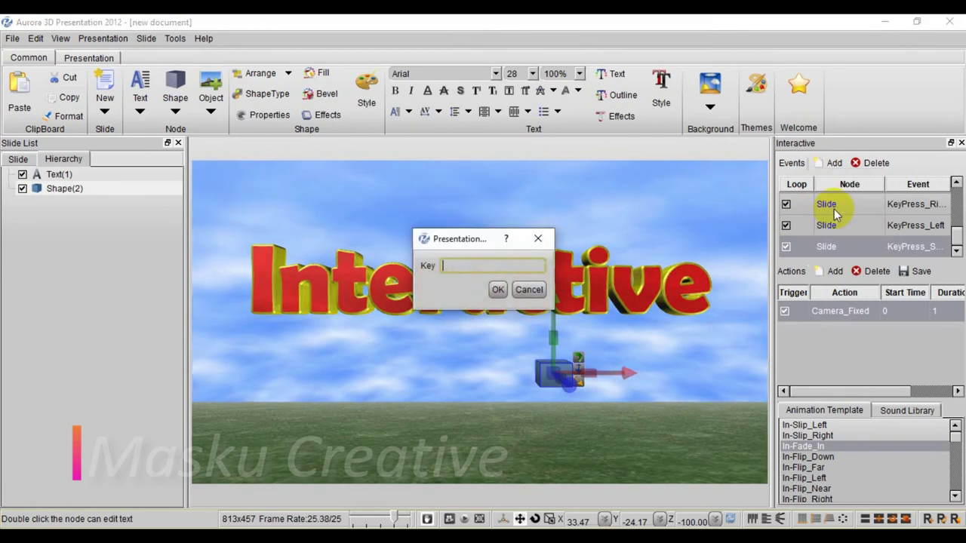
left_click(540, 239)
left_click(830, 162)
mouse_move(835, 253)
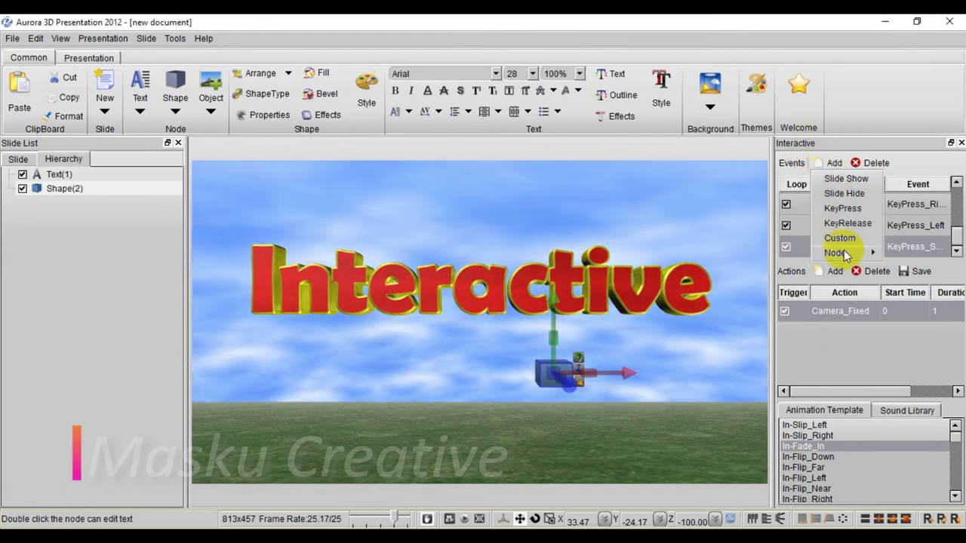
left_click(769, 258)
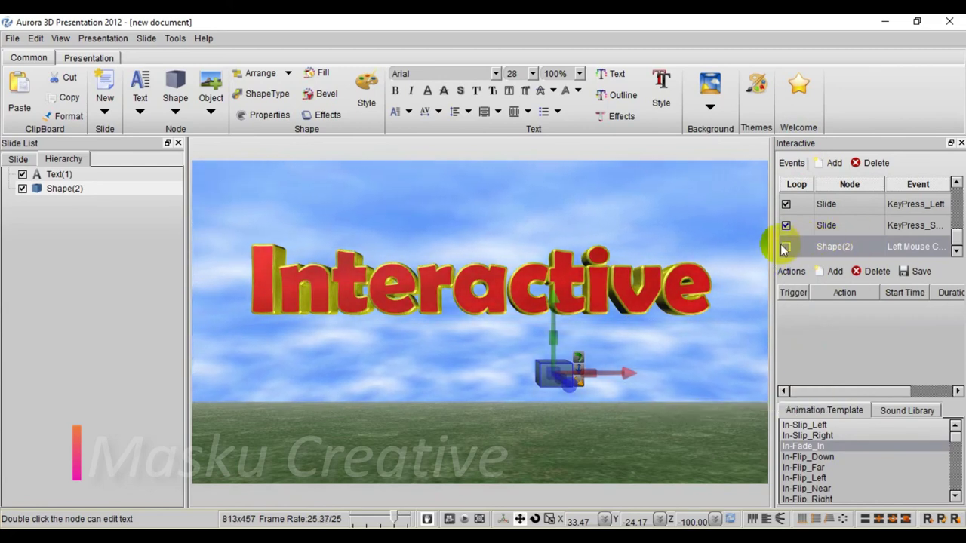
left_click(545, 408)
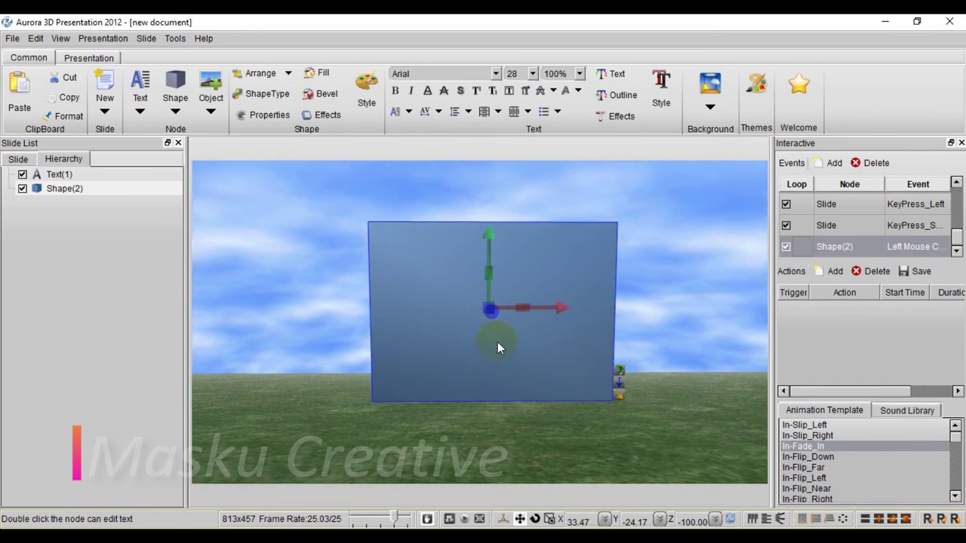
left_click(831, 272)
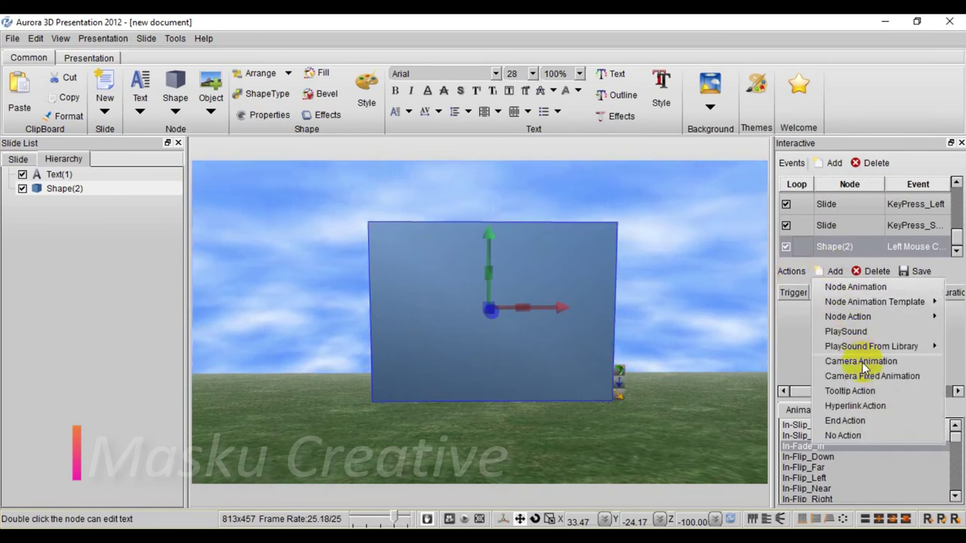
Step: Add a Camera Animation action with Camera Move enabled, to Pos 32.36, -22.78, -70.39, duration 1
left_click(862, 363)
mouse_move(500, 193)
left_mouse_down()
mouse_move(686, 225)
mouse_move(831, 202)
left_mouse_up()
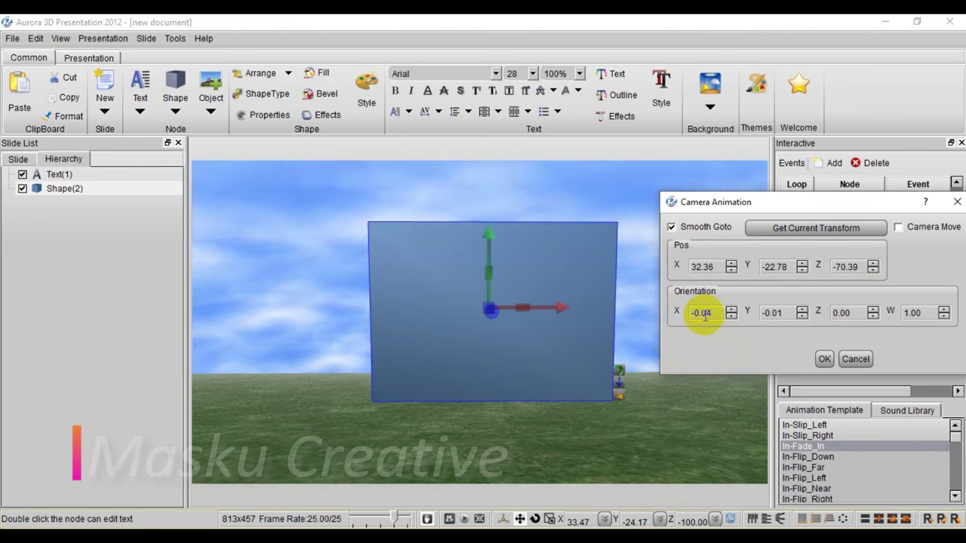
left_click(898, 228)
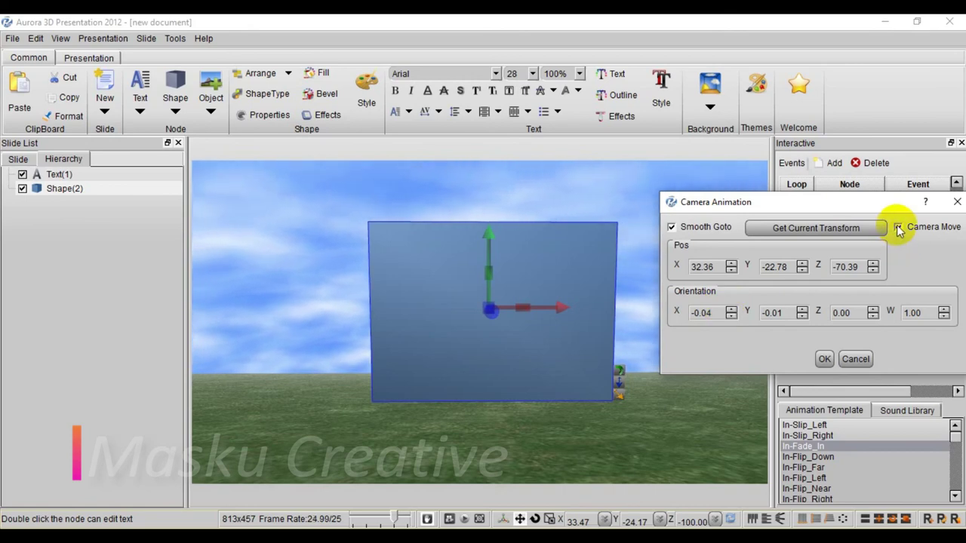
left_click(823, 359)
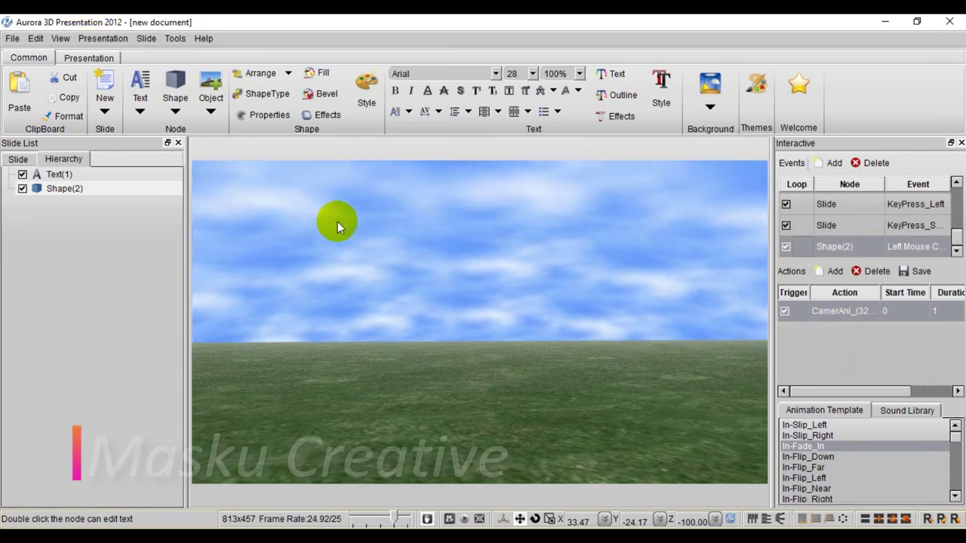
Step: Reset the view to the original camera and start the slide preview
left_click(448, 519)
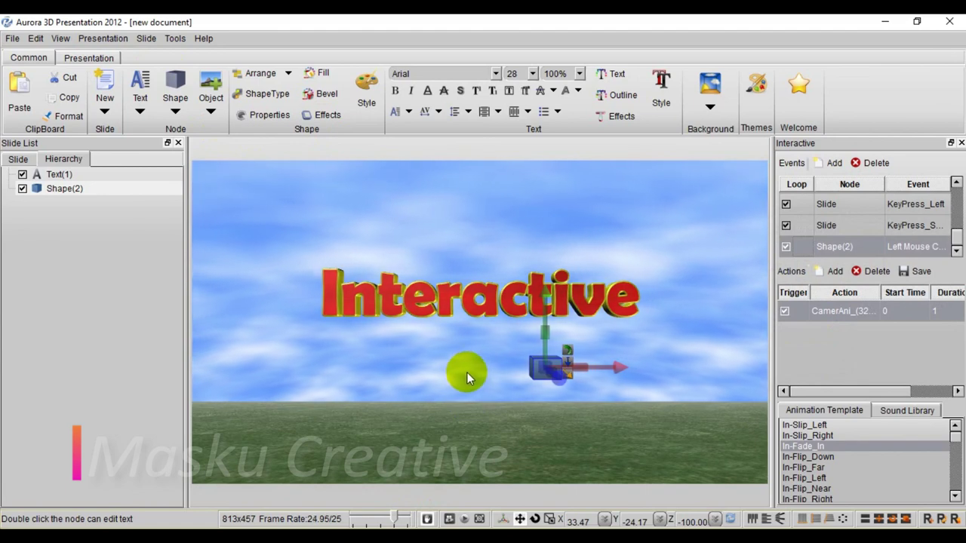
left_click(102, 39)
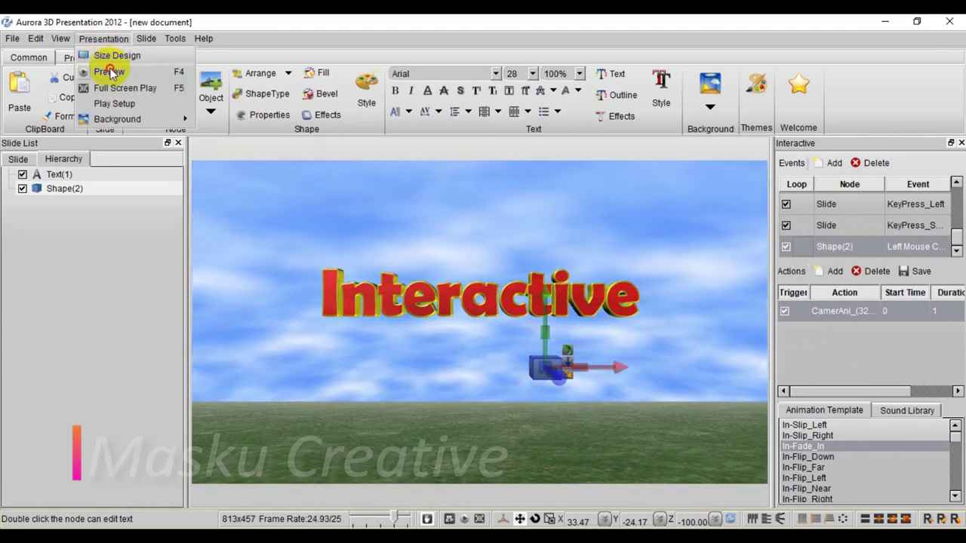
left_click(106, 72)
mouse_move(545, 368)
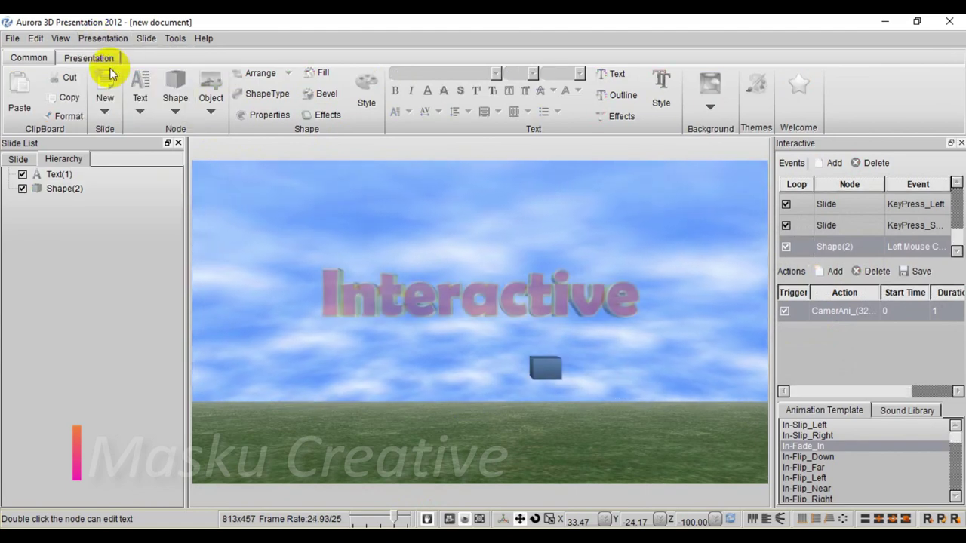
Step: Click the cube twice to test the camera animation, exit with Esc, and turn off looping
left_click(543, 370)
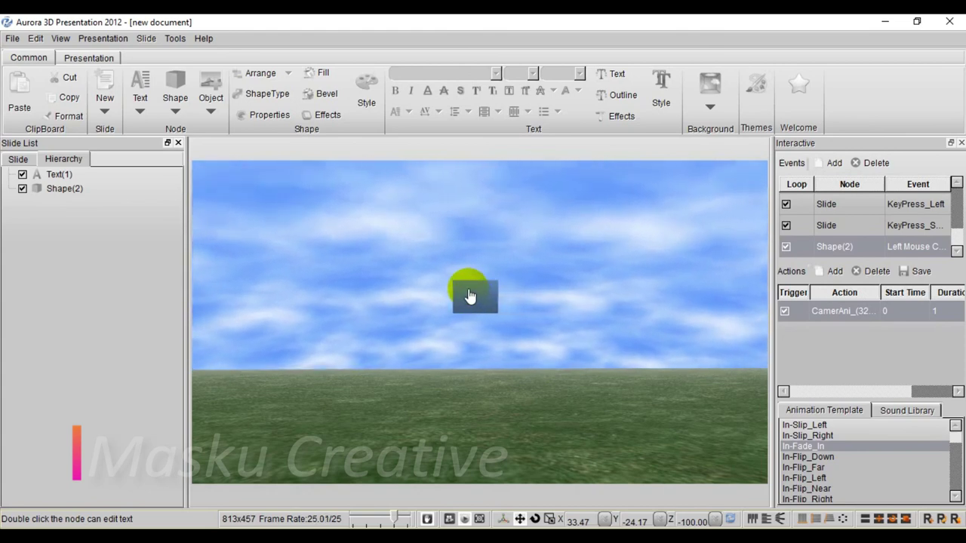
left_click(471, 299)
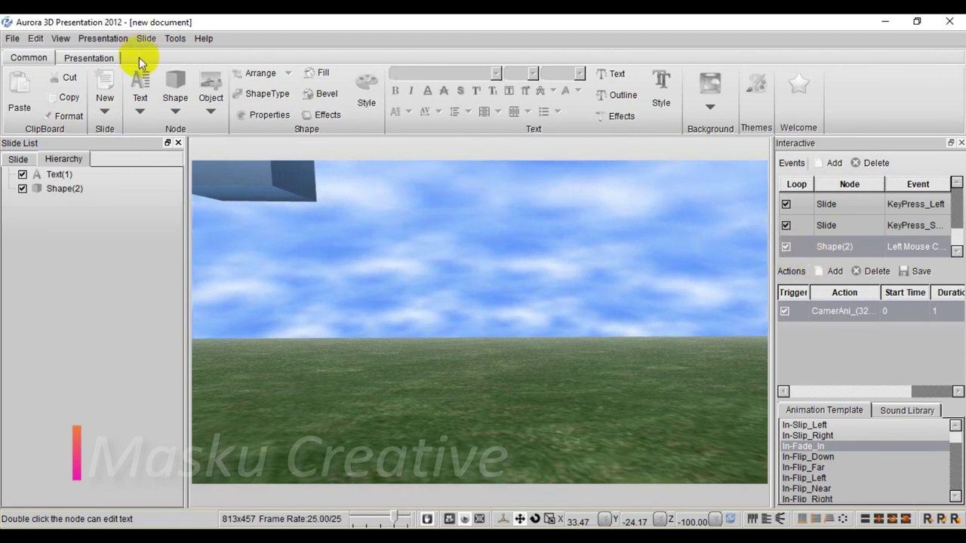
key("Escape")
left_click(786, 247)
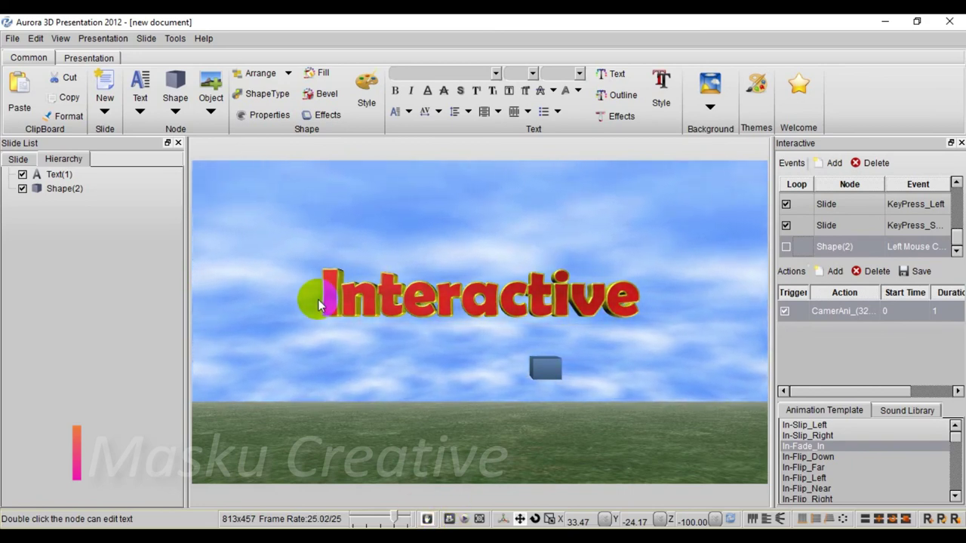
Step: Select the cube to revisit its camera animation, zooming the viewport in and out
left_click(318, 298)
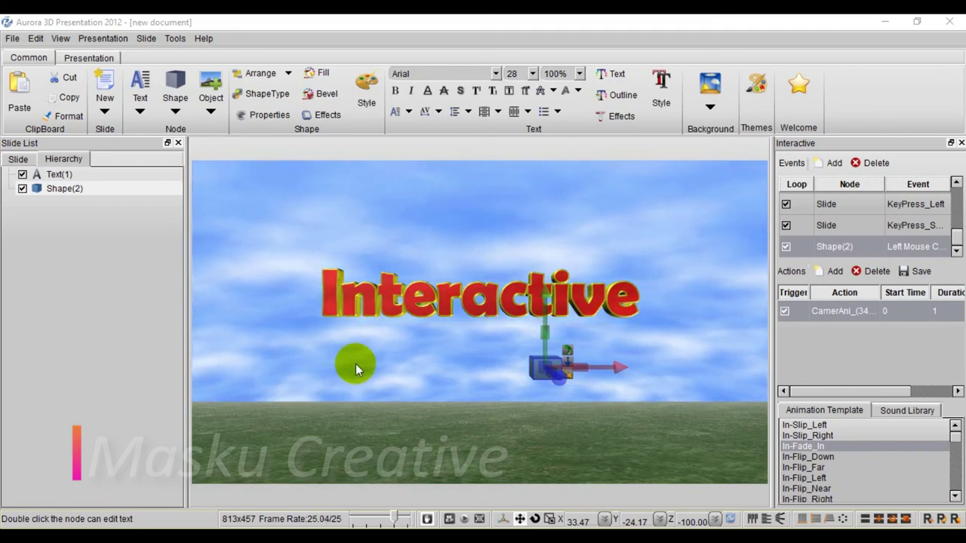
scroll(528, 324, "up", 2)
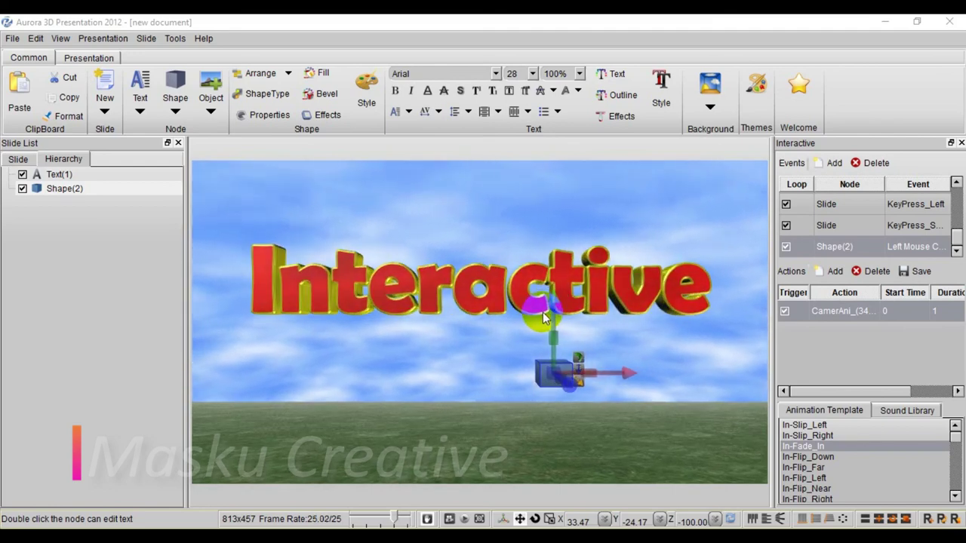
scroll(543, 313, "down", 1)
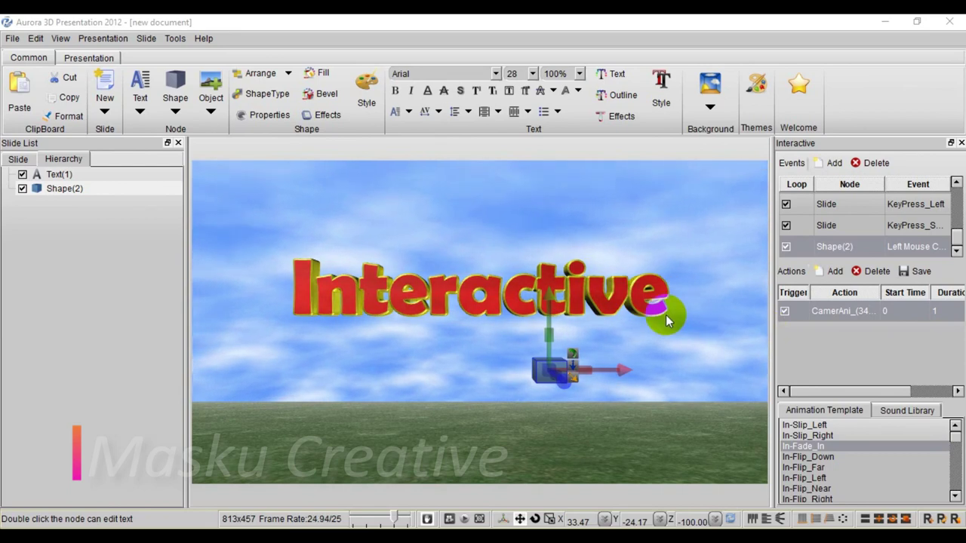
scroll(666, 315, "up", 1)
scroll(692, 332, "up", 2)
scroll(692, 325, "down", 3)
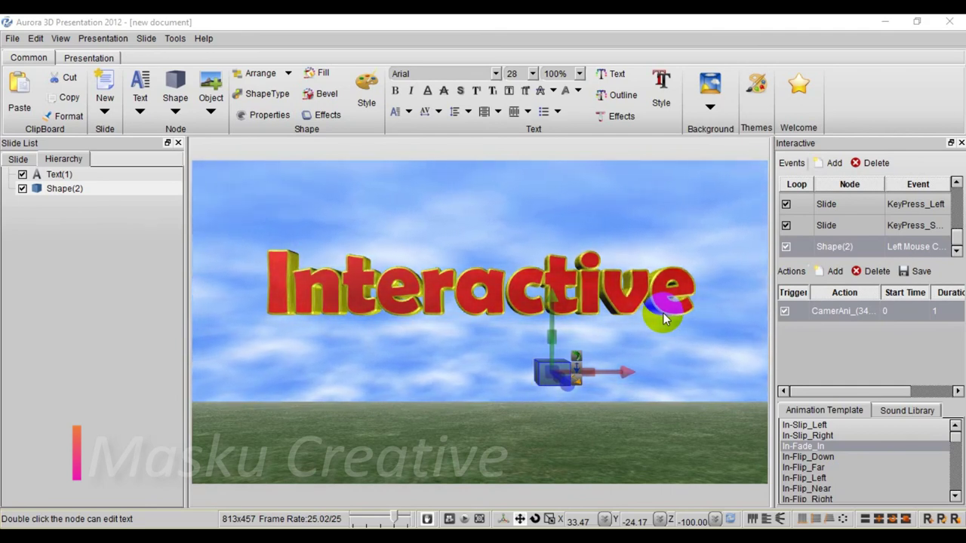
left_click(830, 271)
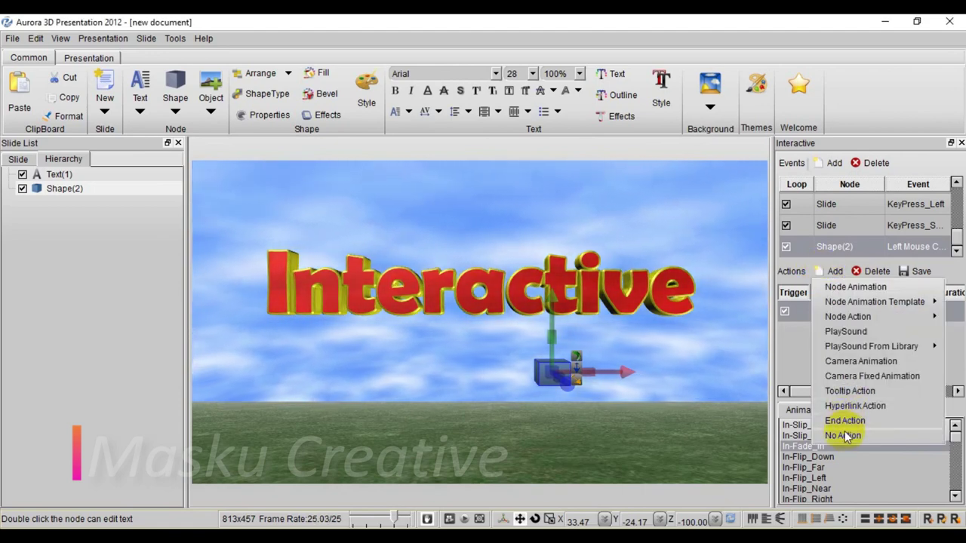
mouse_move(874, 302)
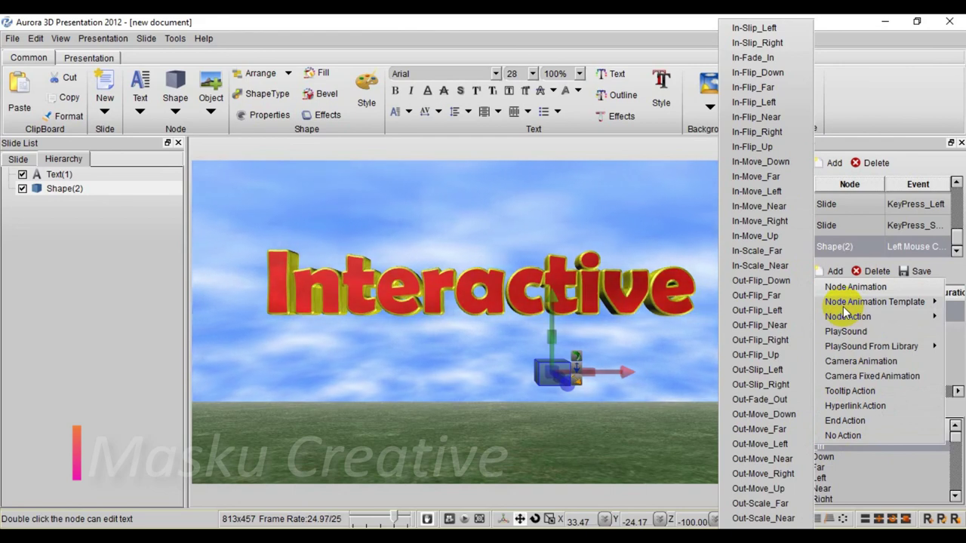
left_click(650, 337)
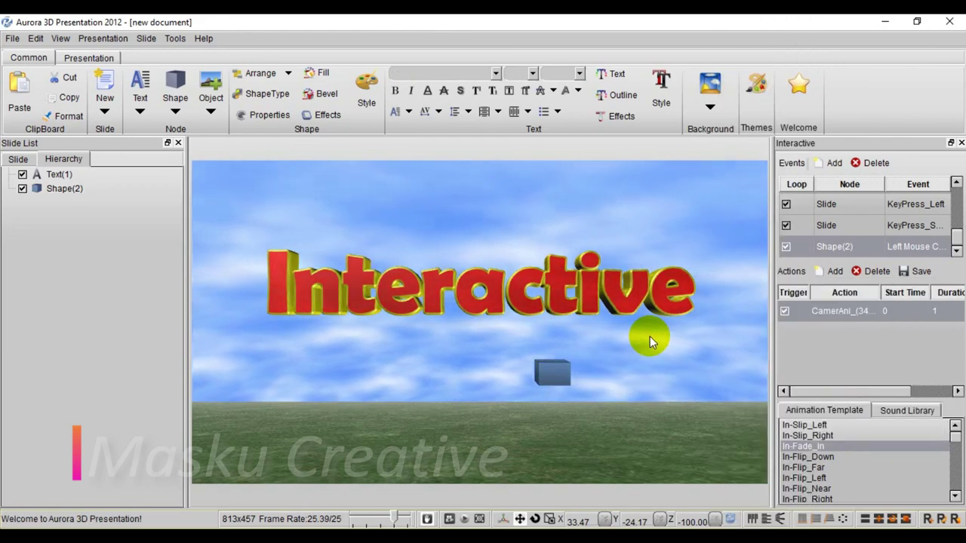